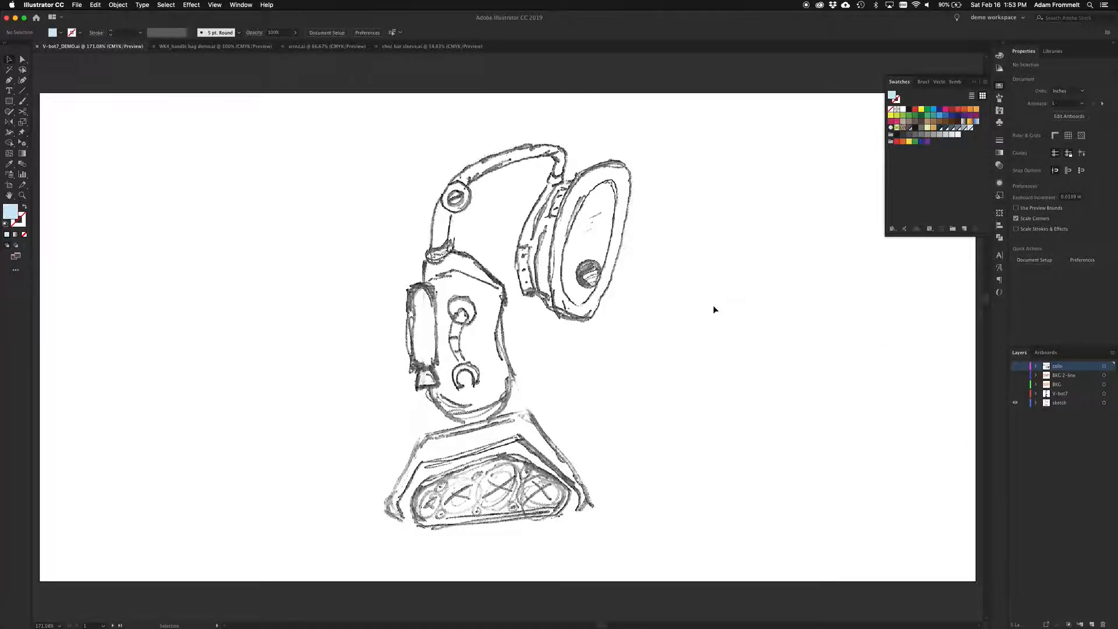
Set the Pencil tool's fidelity one notch from Accurate, keeping Keep selected and Edit selected paths enabled.
{"action": "key", "text": "super+equal"}
{"action": "key", "text": "super+equal"}
{"action": "key", "text": "super+equal"}
{"action": "scroll", "coordinate": [715, 309], "scroll_direction": "up", "scroll_amount": 6}
{"action": "scroll", "coordinate": [715, 309], "scroll_direction": "right", "scroll_amount": 4}
{"action": "scroll", "coordinate": [715, 310], "scroll_direction": "up", "scroll_amount": 1}
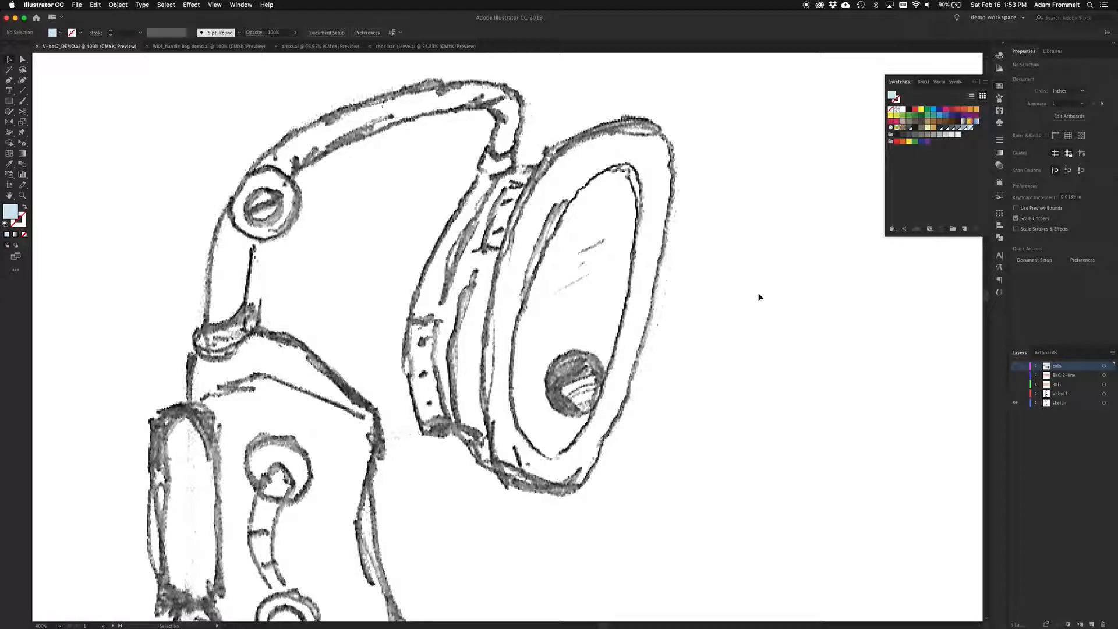
{"action": "key", "text": "n"}
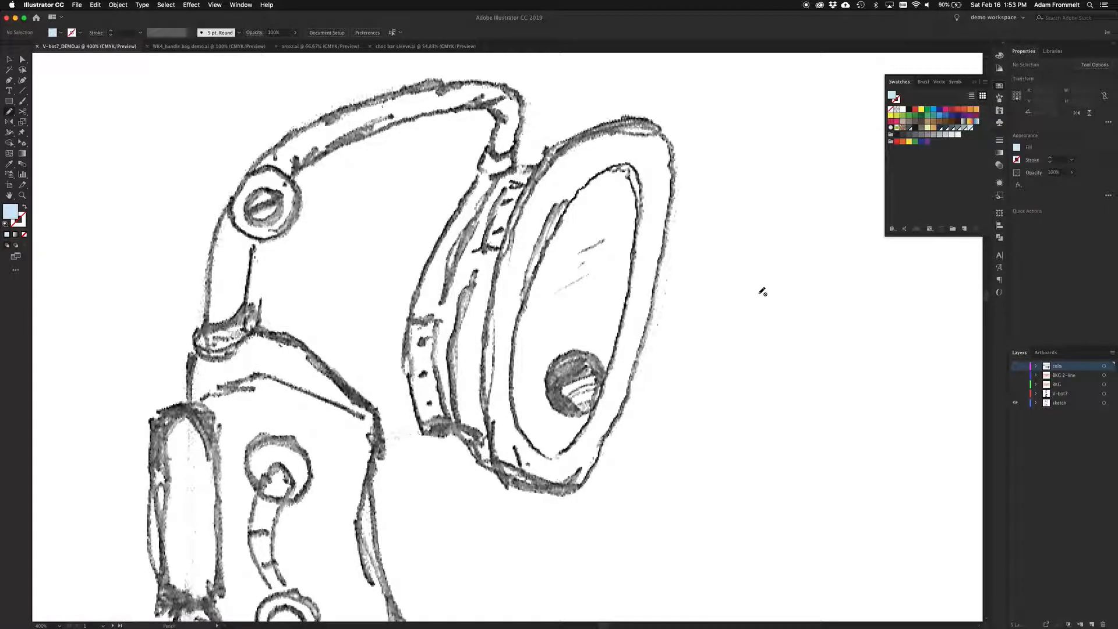
{"action": "key", "text": "super+plus"}
{"action": "key", "text": "super+plus"}
{"action": "scroll", "coordinate": [763, 291], "scroll_direction": "up", "scroll_amount": 3}
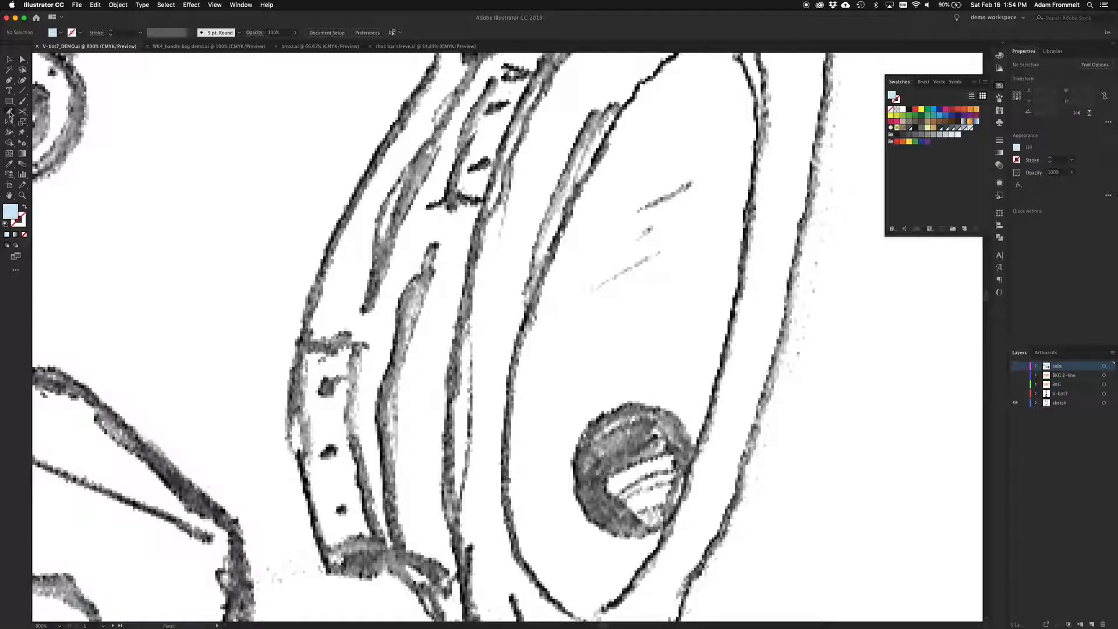
{"action": "double_click", "coordinate": [9, 112]}
{"action": "left_click", "coordinate": [133, 146]}
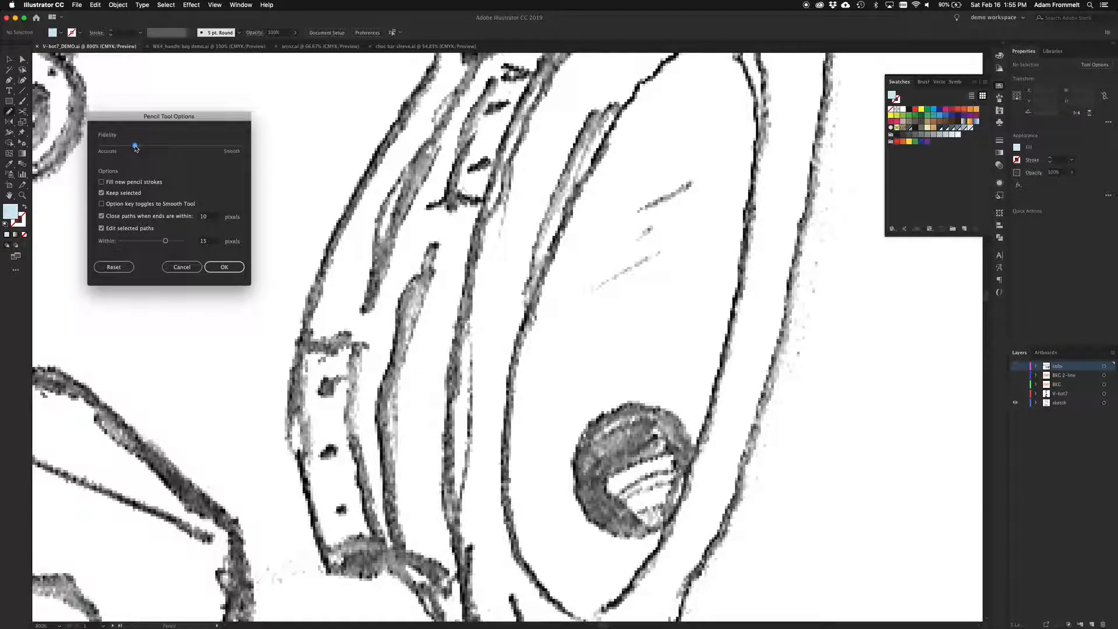
{"action": "left_click", "coordinate": [225, 266]}
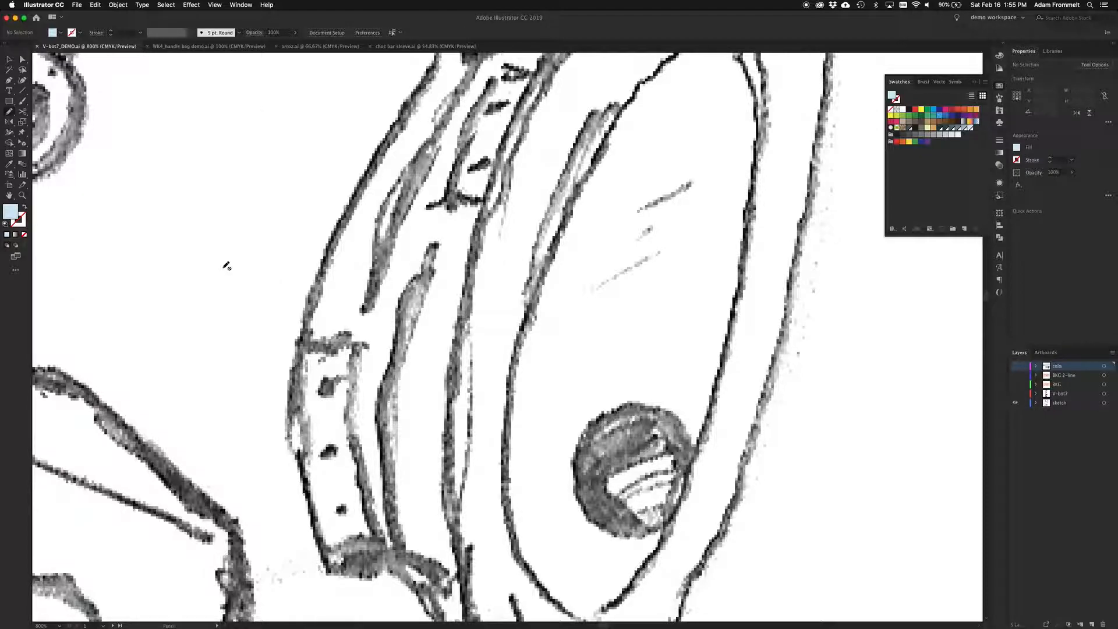
Show all layers, view the finished desert V-bot7 artboard, and return to the "begin bot lines" artboard.
{"action": "key", "text": "super+0"}
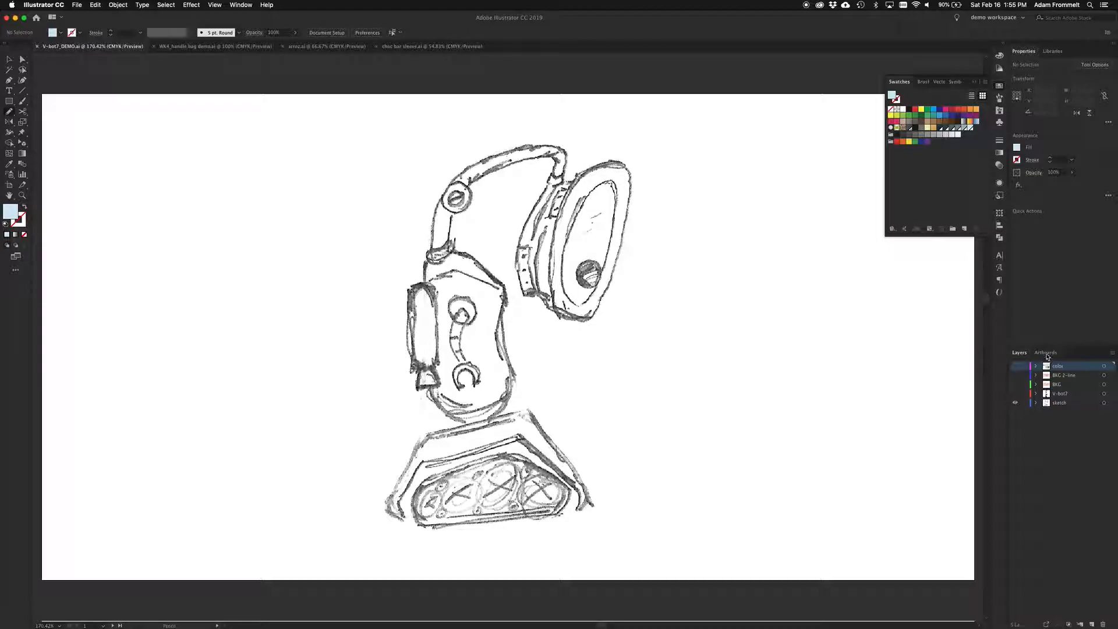
{"action": "left_click_drag", "start_coordinate": [1015, 394], "coordinate": [1014, 365]}
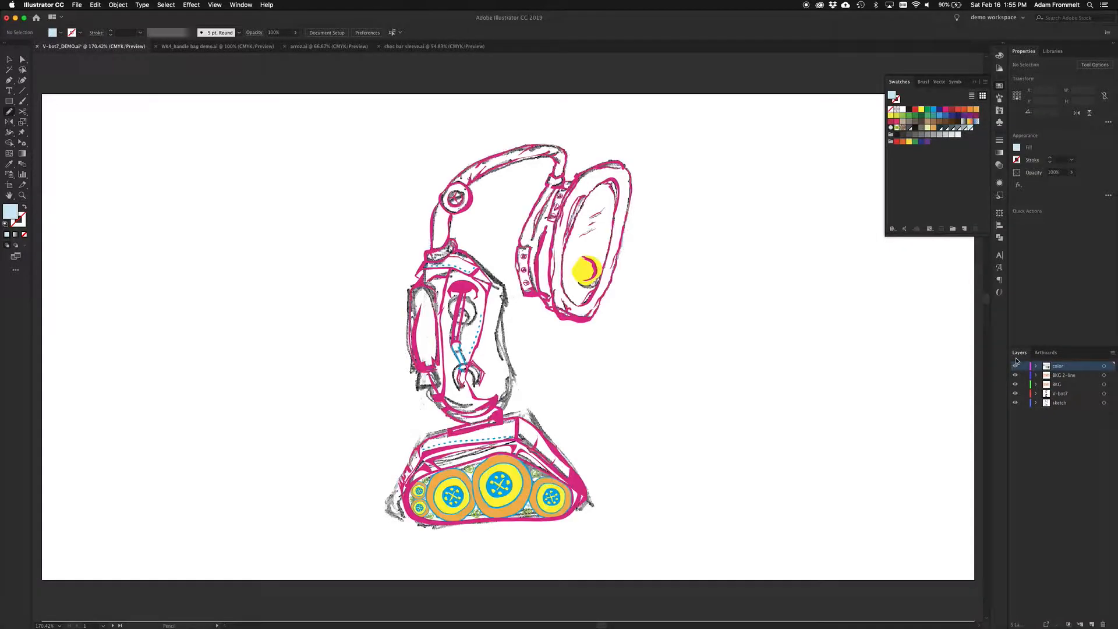
{"action": "left_click", "coordinate": [1042, 354]}
{"action": "double_click", "coordinate": [1081, 407]}
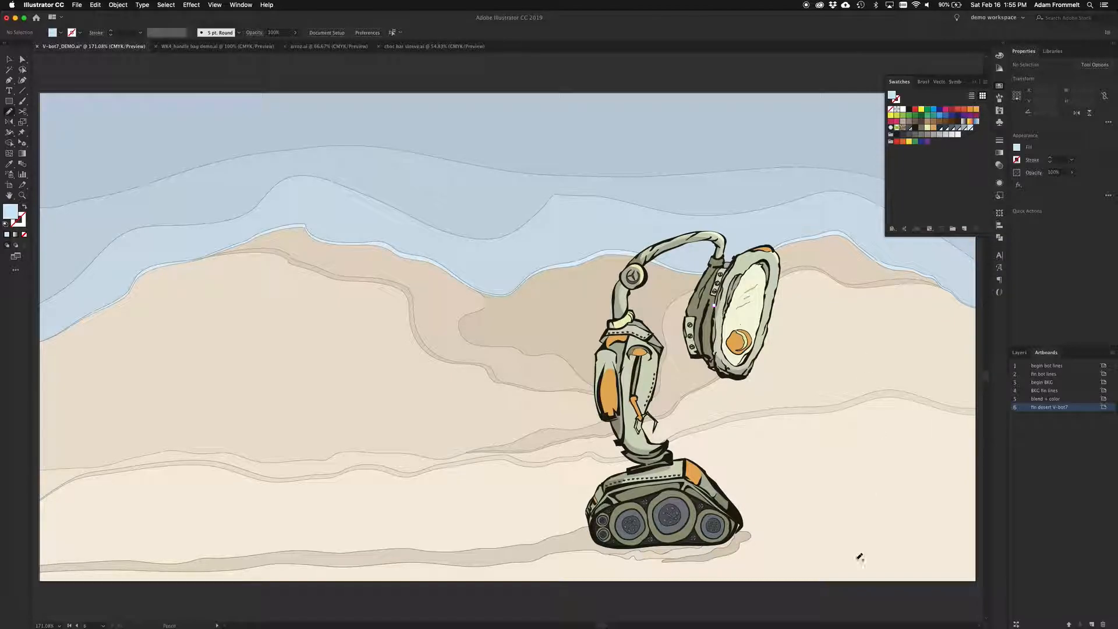
{"action": "key", "text": "v"}
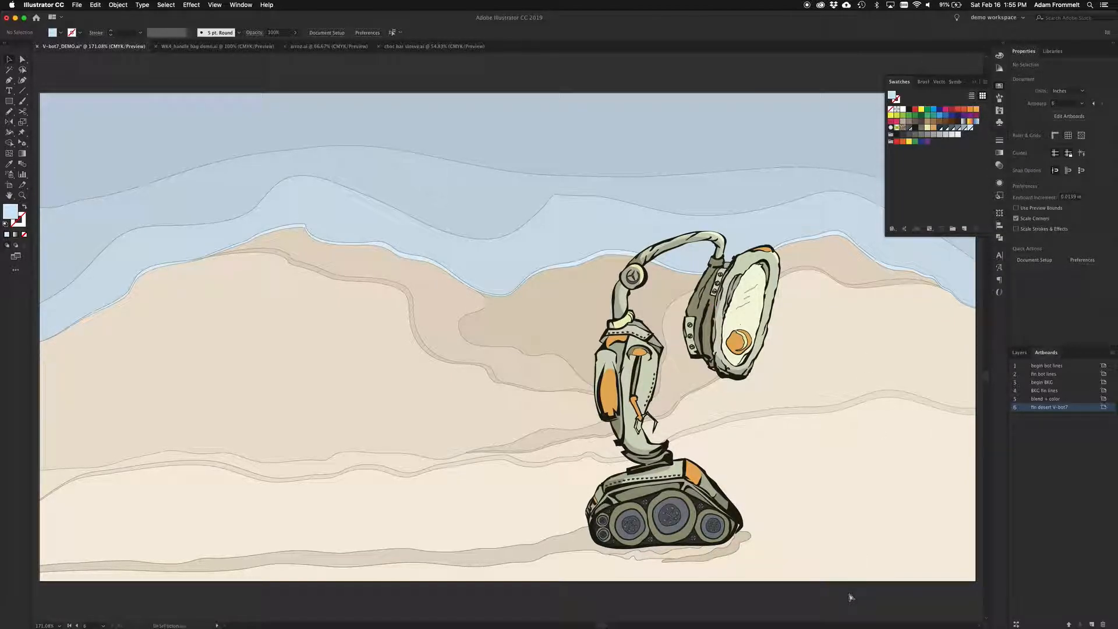
{"action": "key", "text": "super+minus"}
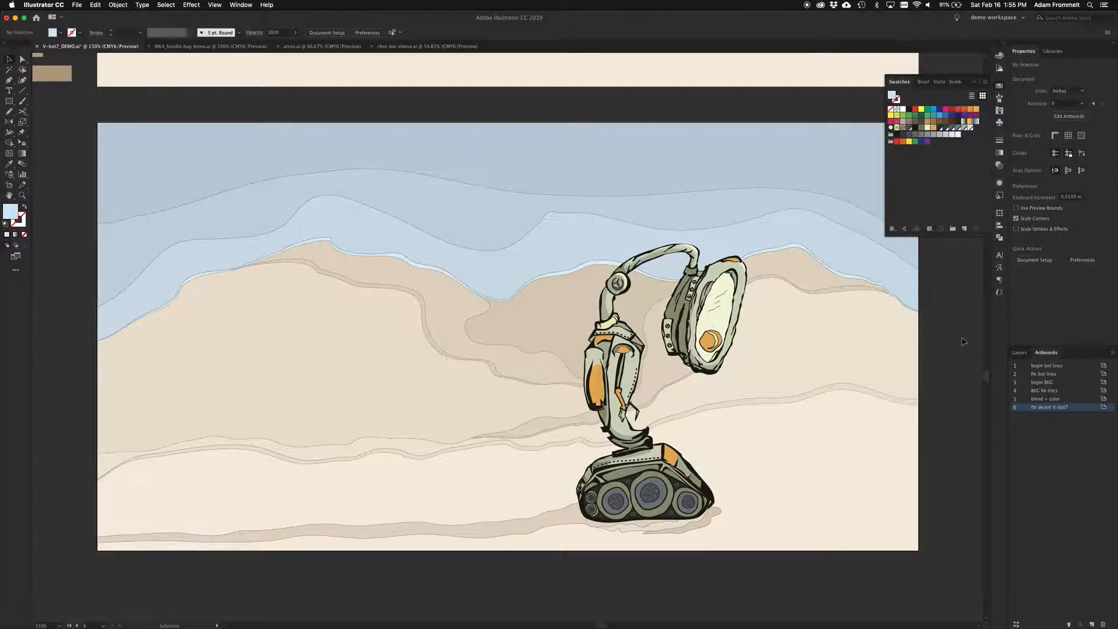
{"action": "double_click", "coordinate": [1075, 368]}
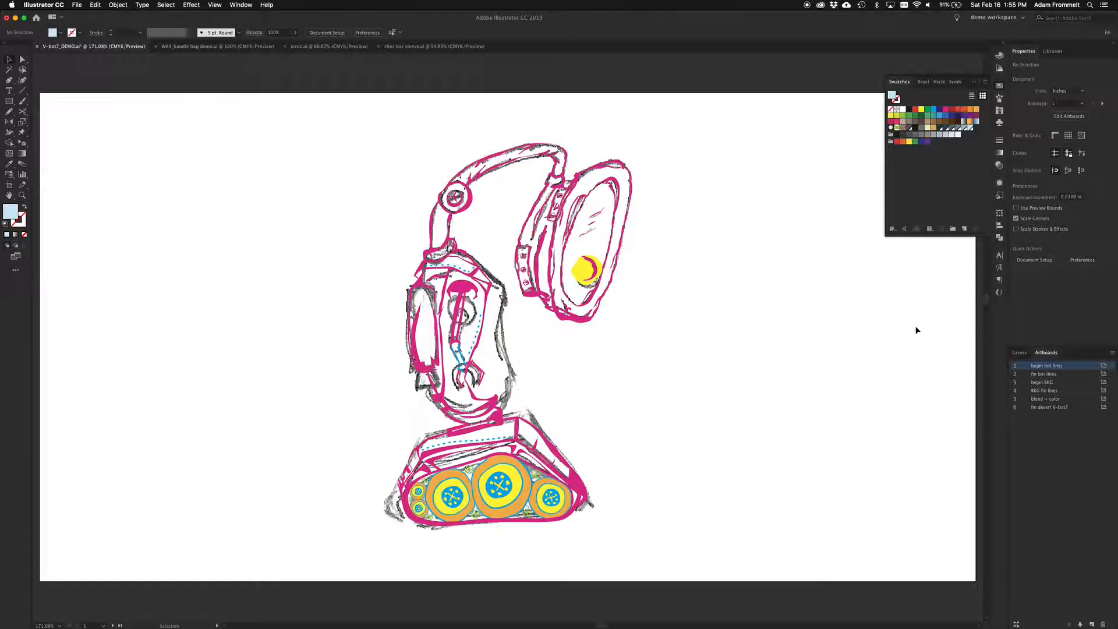
Hide the color, BKG 2-line, BKG and V-bot7 layers and lock the sketch layer.
{"action": "left_click", "coordinate": [1019, 352]}
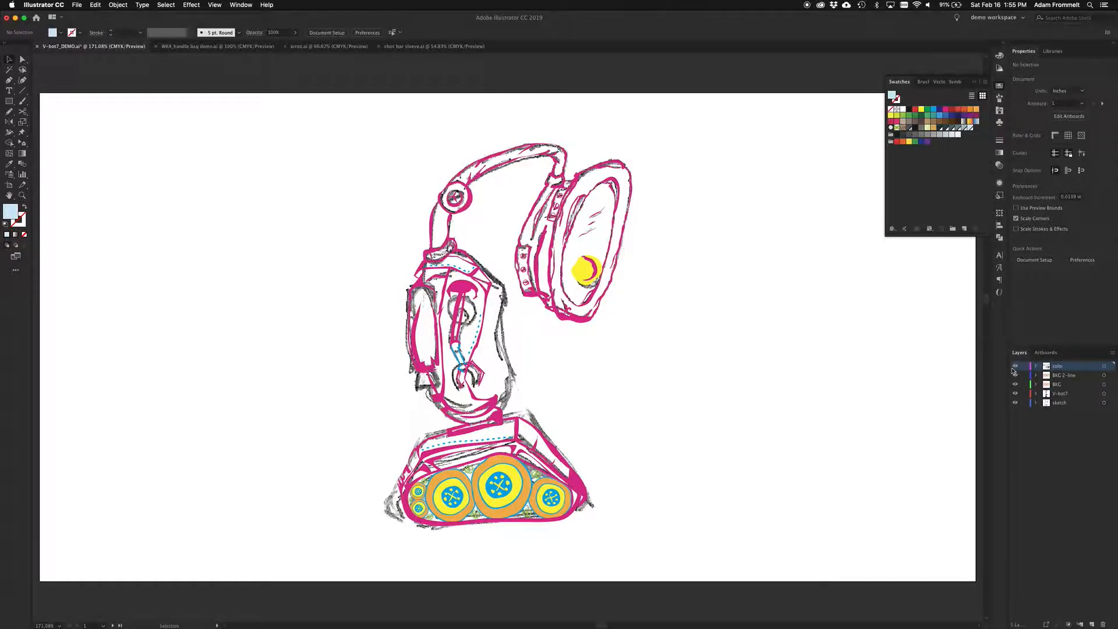
{"action": "left_click", "coordinate": [1015, 394]}
{"action": "left_click", "coordinate": [1025, 403]}
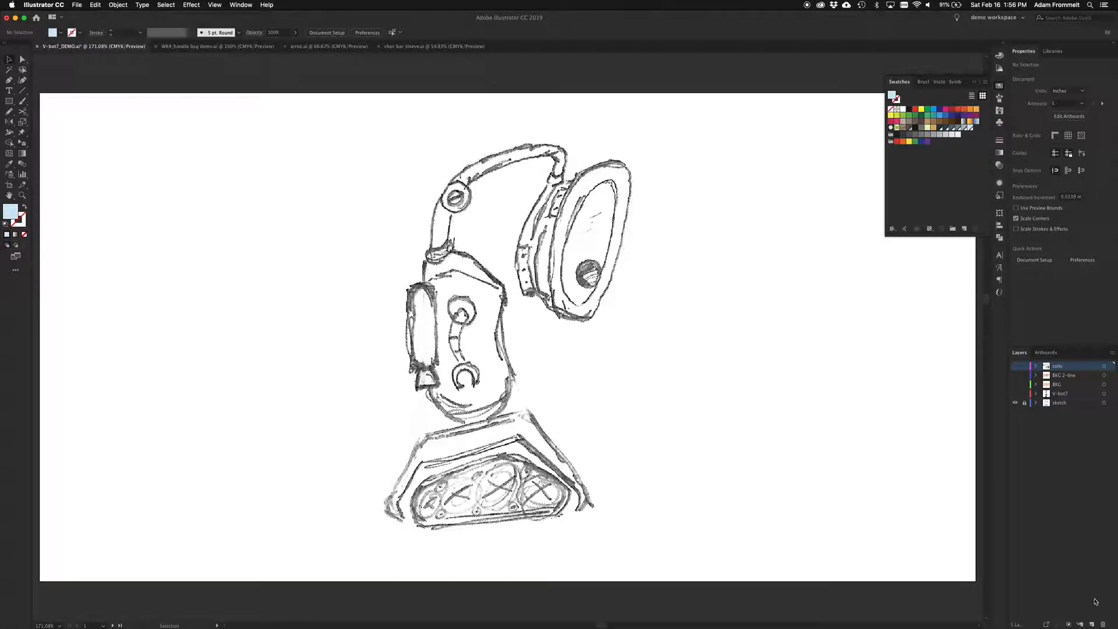
Add a new layer above the others and name it "demo lines".
{"action": "left_click", "coordinate": [1093, 623]}
{"action": "double_click", "coordinate": [1055, 365]}
{"action": "type", "text": "demo lines"}
{"action": "key", "text": "Return"}
Set the drawing style to no fill with a magenta stroke of 0.25 pt for tracing the lamp head's lower rim.
{"action": "key", "text": "super+equal"}
{"action": "key", "text": "super+equal"}
{"action": "key", "text": "super+equal"}
{"action": "key", "text": "super+equal"}
{"action": "key", "text": "super+equal"}
{"action": "scroll", "coordinate": [598, 240], "scroll_direction": "up", "scroll_amount": 10}
{"action": "scroll", "coordinate": [599, 240], "scroll_direction": "right", "scroll_amount": 6}
{"action": "scroll", "coordinate": [599, 240], "scroll_direction": "right", "scroll_amount": 7}
{"action": "scroll", "coordinate": [599, 240], "scroll_direction": "down", "scroll_amount": 4}
{"action": "key", "text": "super+equal"}
{"action": "scroll", "coordinate": [599, 240], "scroll_direction": "up", "scroll_amount": 5}
{"action": "scroll", "coordinate": [599, 239], "scroll_direction": "left", "scroll_amount": 3}
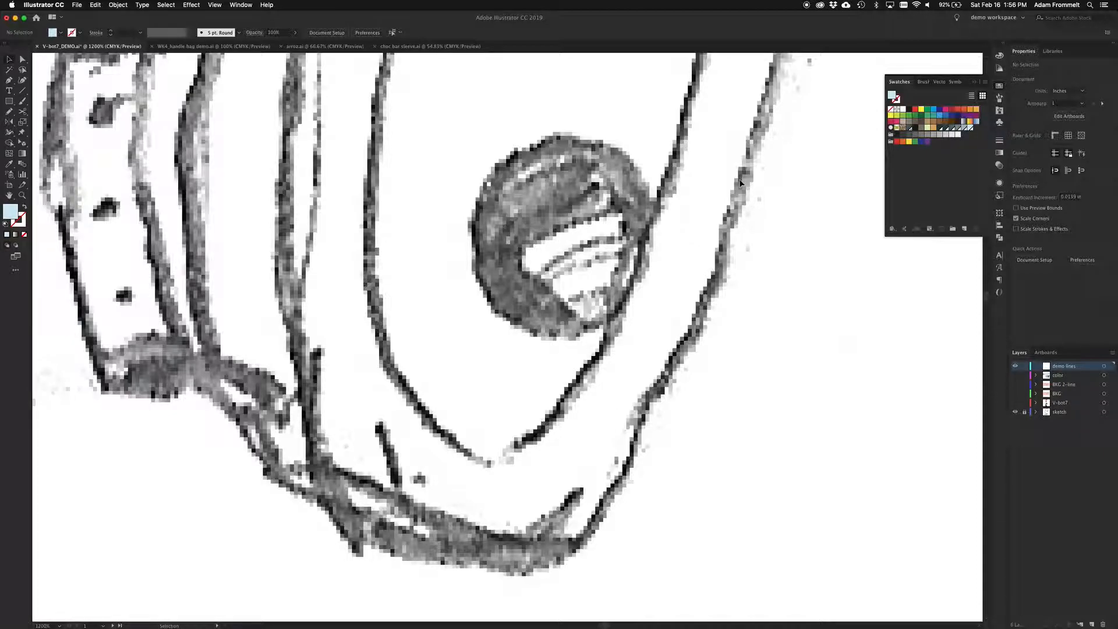
{"action": "key", "text": "shift+x"}
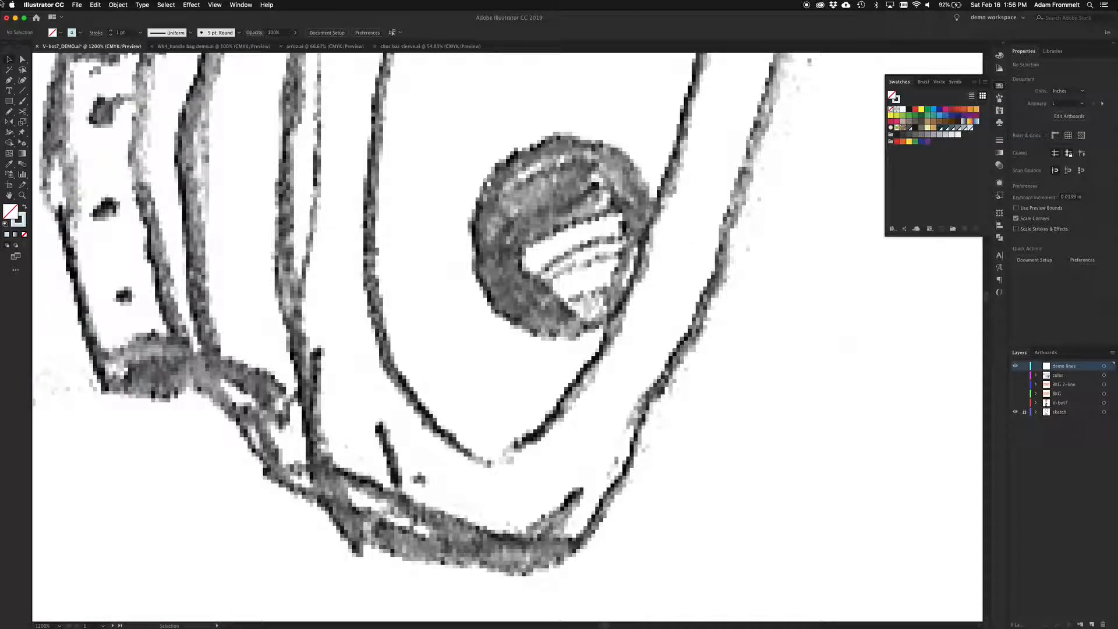
{"action": "left_click", "coordinate": [79, 33]}
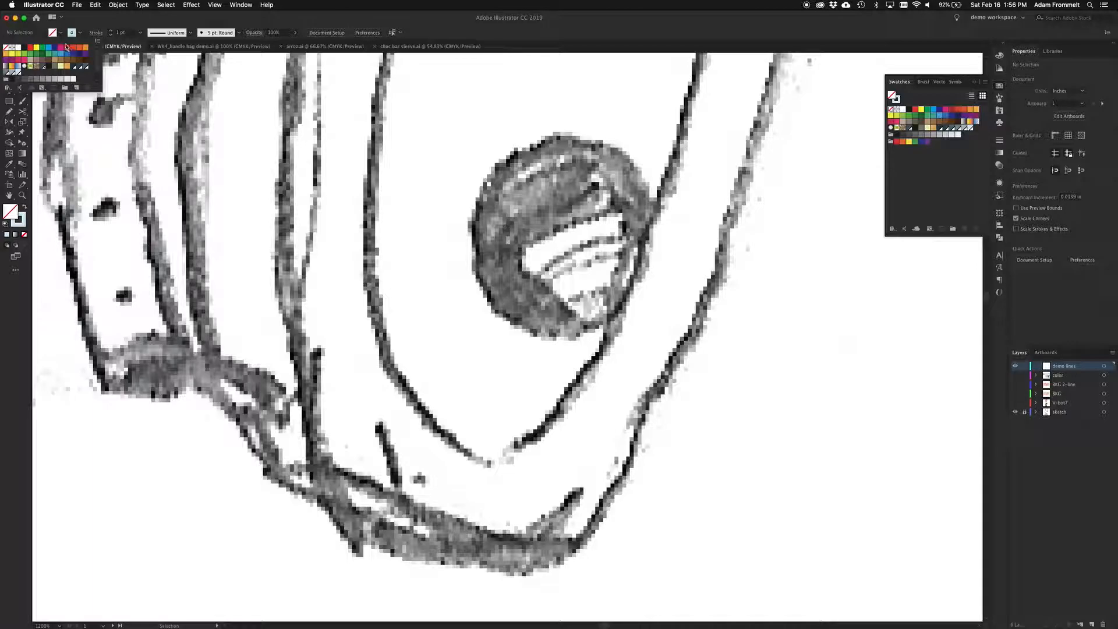
{"action": "left_click", "coordinate": [60, 47]}
{"action": "left_click", "coordinate": [140, 32]}
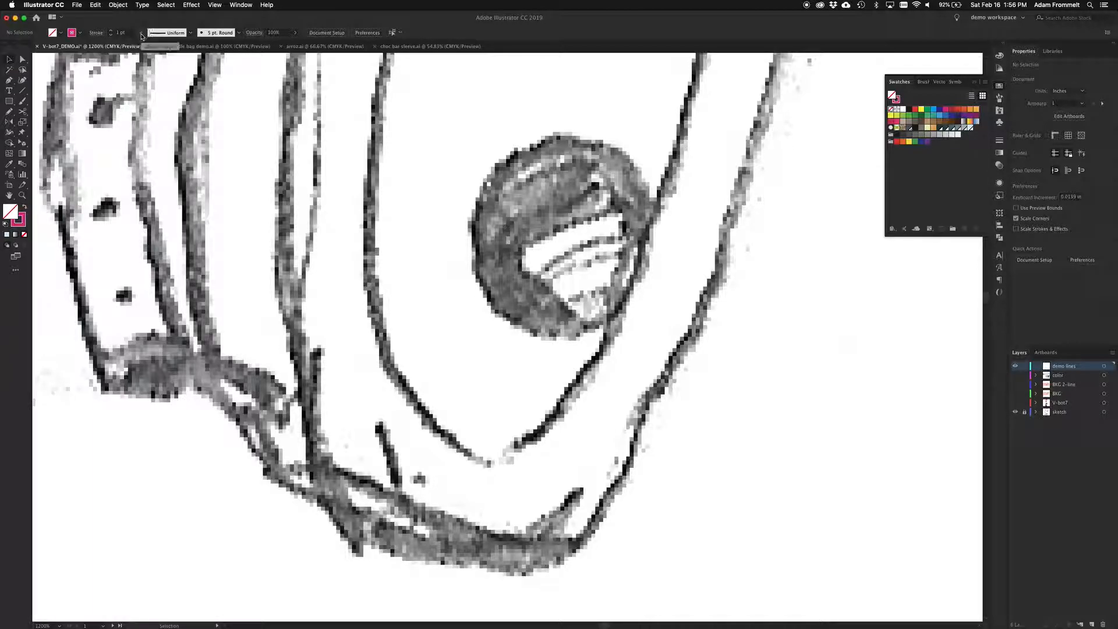
{"action": "left_click", "coordinate": [151, 42]}
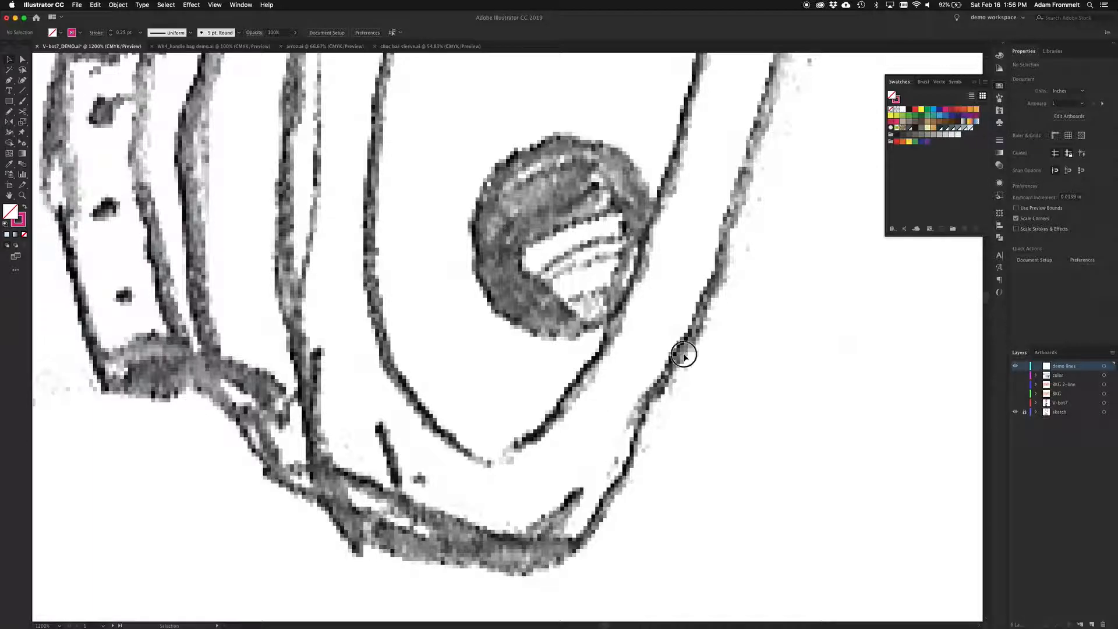
Trace the contour of the lower rim's sketched line as one closed Pencil path about 0.70 in wide and 0.47 in high.
{"action": "key", "text": "n"}
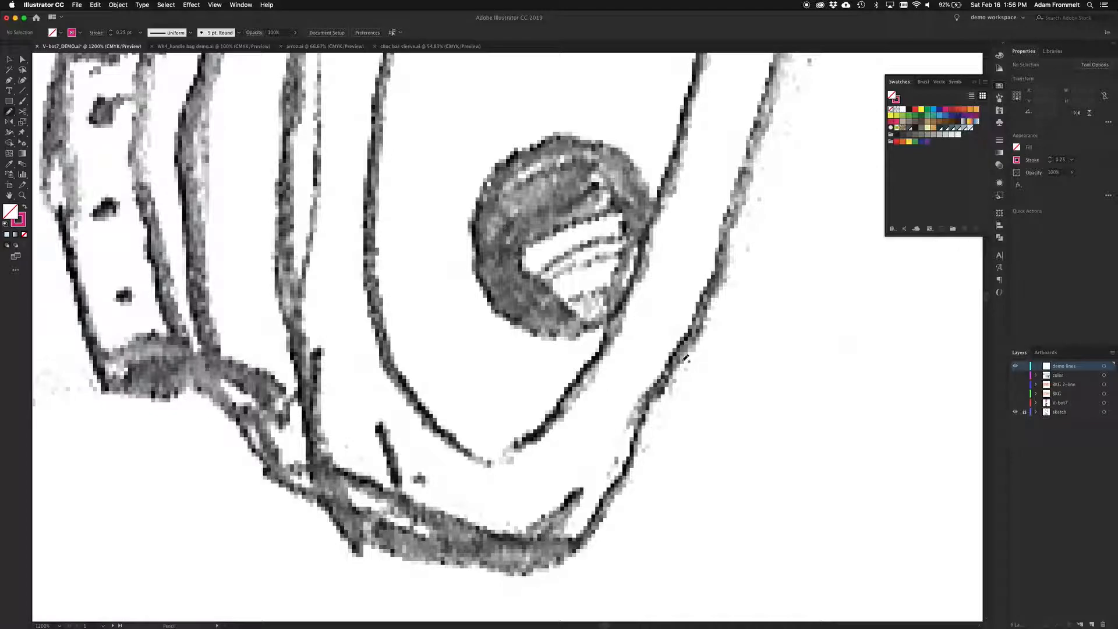
{"action": "mouse_move", "coordinate": [685, 359]}
{"action": "left_mouse_down"}
{"action": "mouse_move", "coordinate": [609, 511]}
{"action": "mouse_move", "coordinate": [544, 573]}
{"action": "mouse_move", "coordinate": [353, 539]}
{"action": "mouse_move", "coordinate": [316, 494]}
{"action": "mouse_move", "coordinate": [302, 443]}
{"action": "mouse_move", "coordinate": [319, 342]}
{"action": "mouse_move", "coordinate": [320, 449]}
{"action": "mouse_move", "coordinate": [354, 475]}
{"action": "mouse_move", "coordinate": [392, 484]}
{"action": "mouse_move", "coordinate": [372, 417]}
{"action": "mouse_move", "coordinate": [403, 479]}
{"action": "mouse_move", "coordinate": [405, 492]}
{"action": "mouse_move", "coordinate": [389, 500]}
{"action": "mouse_move", "coordinate": [332, 474]}
{"action": "mouse_move", "coordinate": [354, 506]}
{"action": "mouse_move", "coordinate": [430, 538]}
{"action": "mouse_move", "coordinate": [441, 540]}
{"action": "mouse_move", "coordinate": [400, 502]}
{"action": "mouse_move", "coordinate": [512, 534]}
{"action": "mouse_move", "coordinate": [597, 470]}
{"action": "mouse_move", "coordinate": [543, 539]}
{"action": "mouse_move", "coordinate": [558, 537]}
{"action": "mouse_move", "coordinate": [604, 498]}
{"action": "mouse_move", "coordinate": [636, 417]}
{"action": "mouse_move", "coordinate": [604, 454]}
{"action": "mouse_move", "coordinate": [703, 308]}
{"action": "mouse_move", "coordinate": [683, 358]}
{"action": "left_mouse_up"}
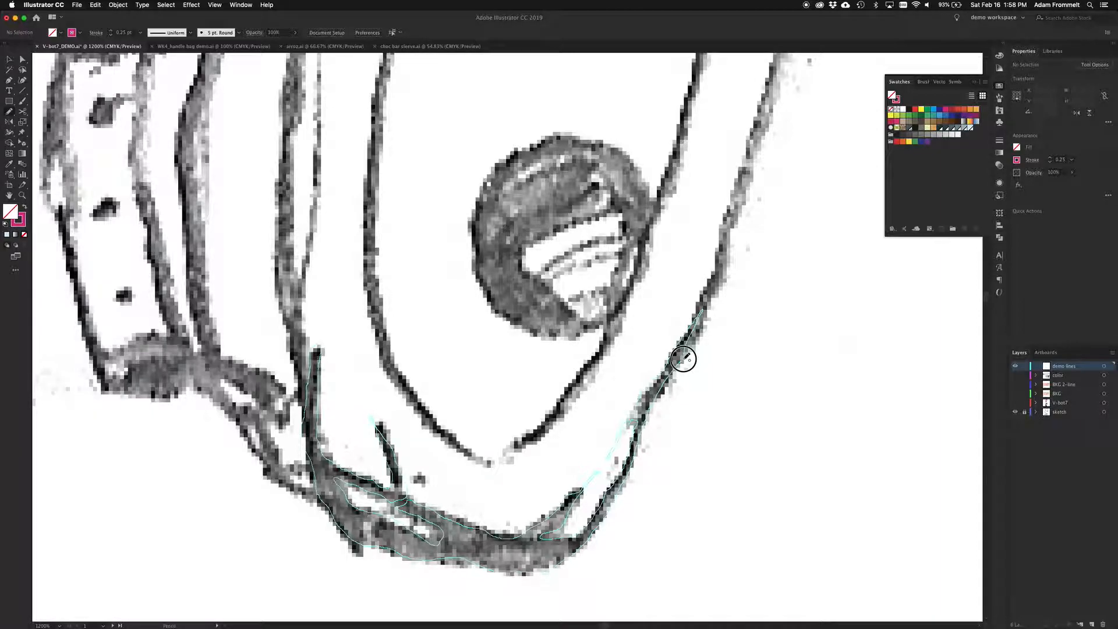
{"action": "left_click_drag", "start_coordinate": [683, 359], "coordinate": [685, 357]}
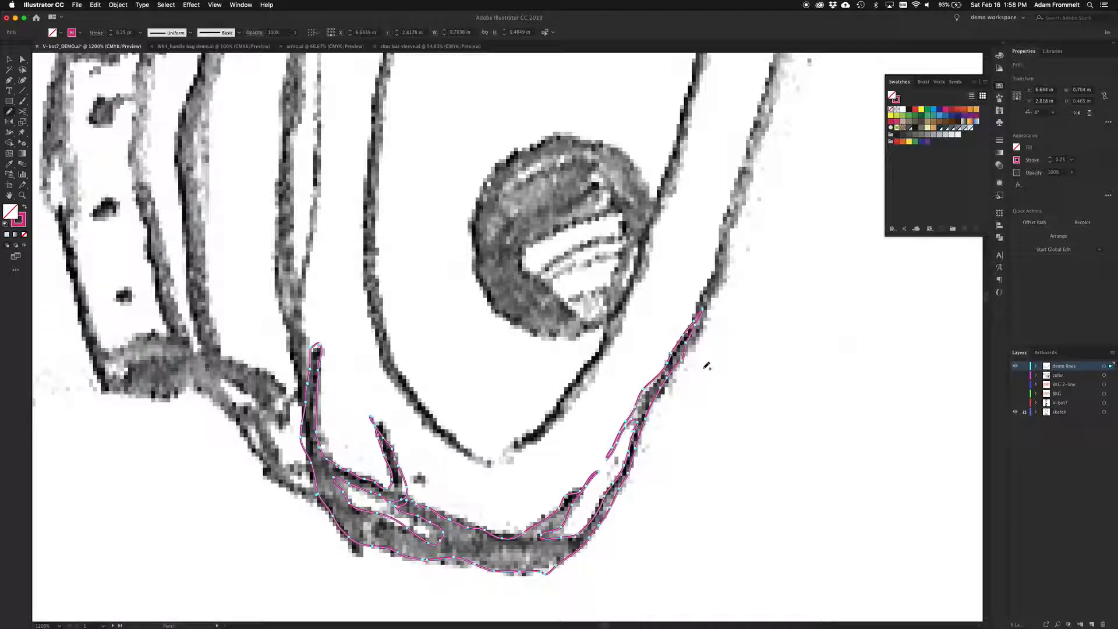
Swap fill and stroke so the traced rim is solid magenta, deselect it, and hide the sketch layer.
{"action": "key", "text": "shift+x"}
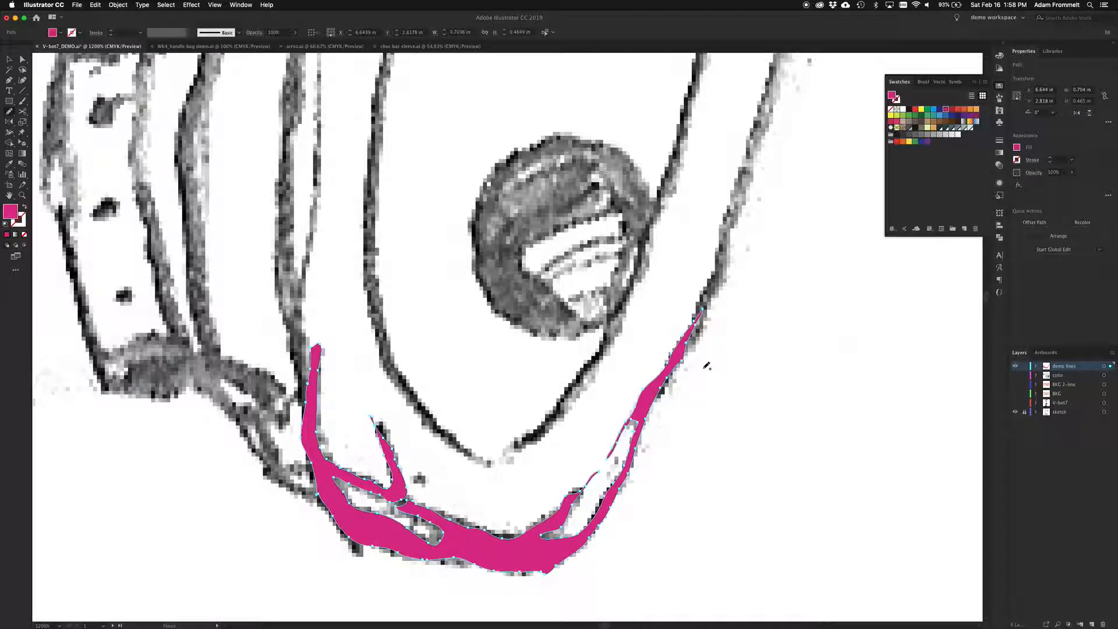
{"action": "key", "text": "v"}
{"action": "left_click", "coordinate": [940, 447]}
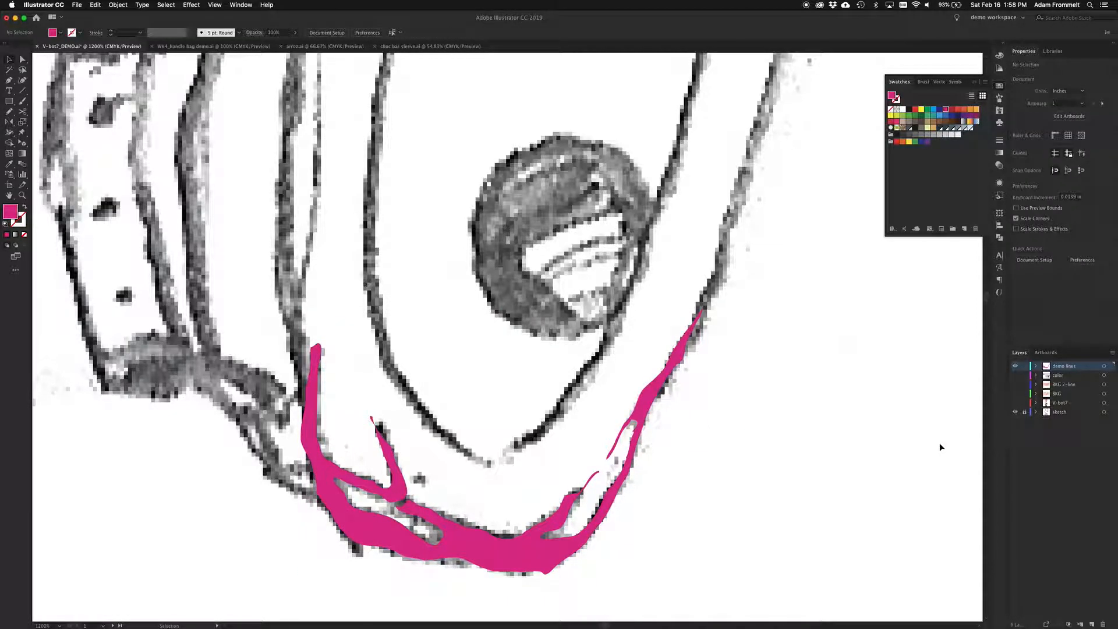
{"action": "left_click", "coordinate": [1014, 412]}
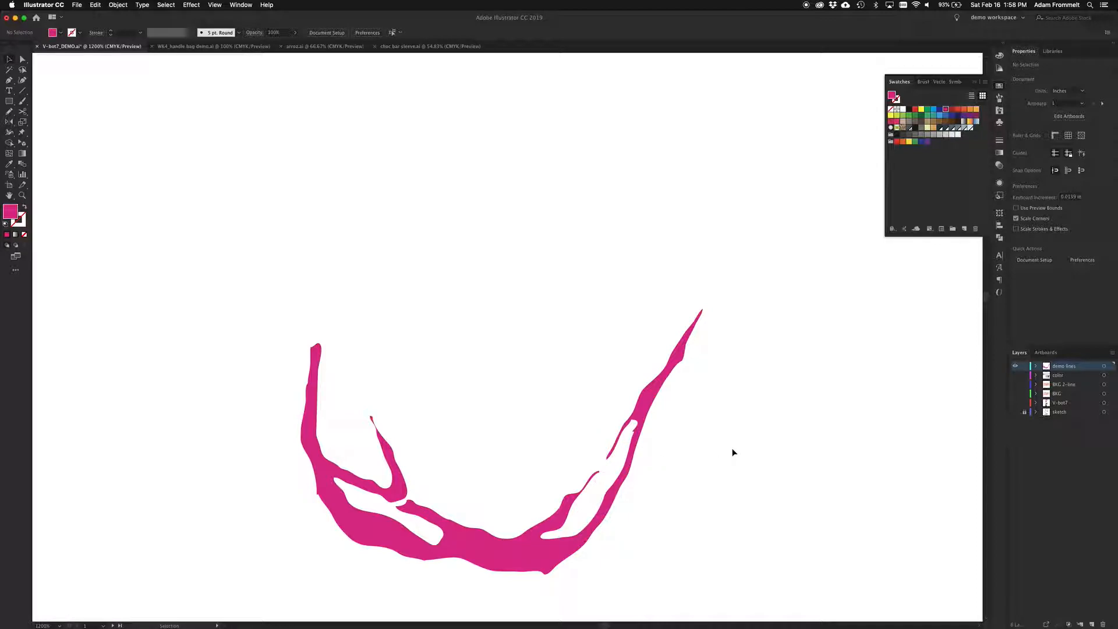
Thicken the thin tip of the rim's short inner spike by adjusting its anchor point with Direct Selection.
{"action": "left_click", "coordinate": [373, 450]}
{"action": "left_click", "coordinate": [379, 439]}
{"action": "left_click", "coordinate": [374, 426]}
{"action": "left_click_drag", "start_coordinate": [373, 429], "coordinate": [373, 429]}
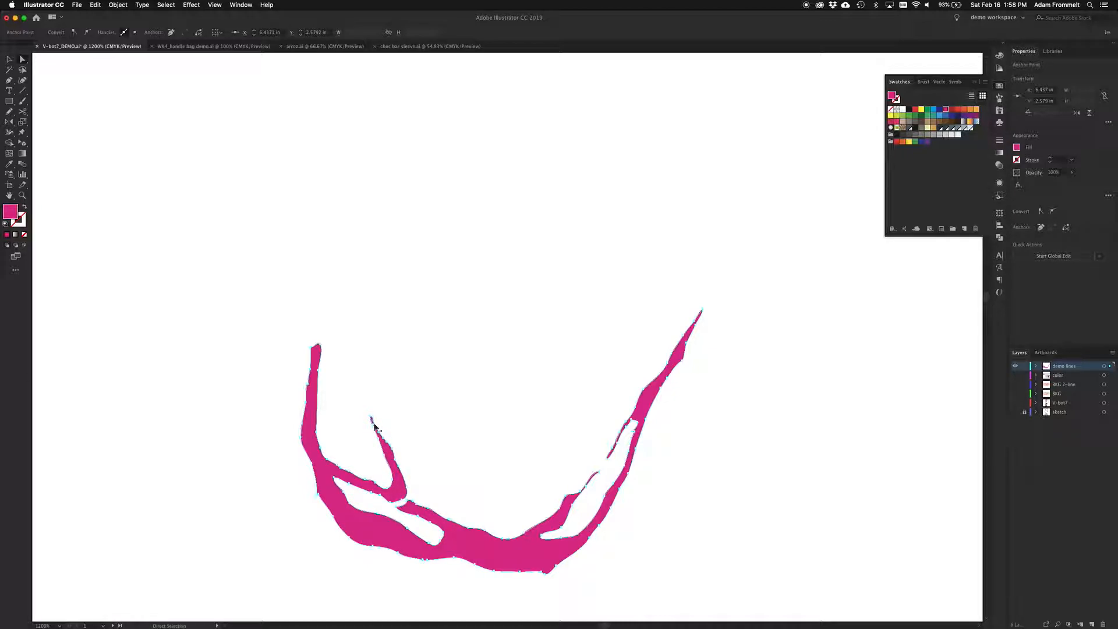
{"action": "left_click", "coordinate": [375, 430]}
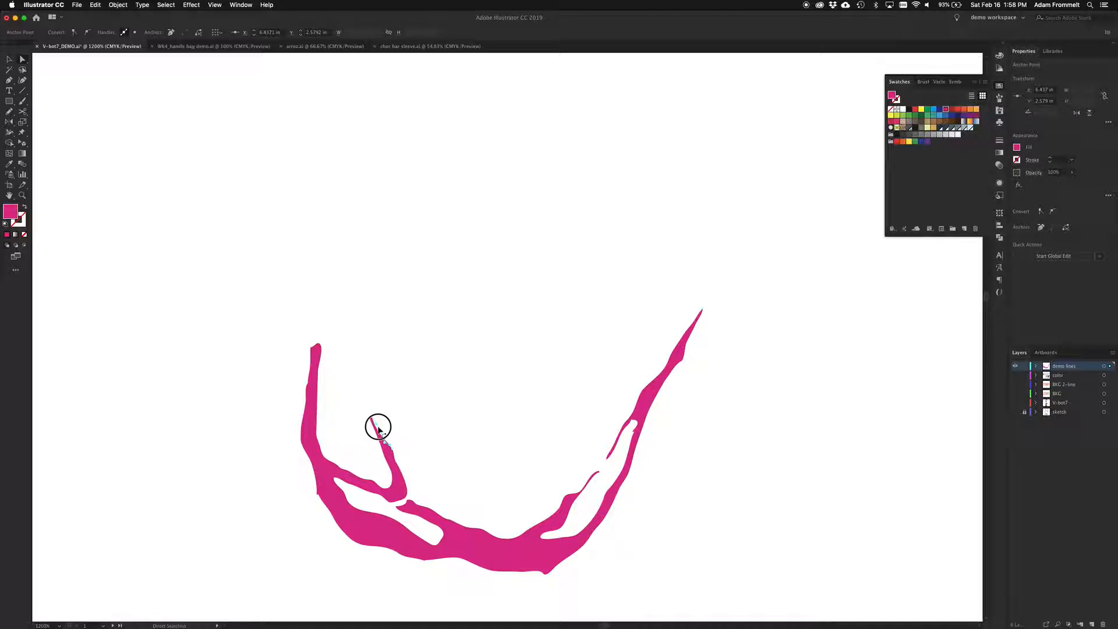
{"action": "left_click", "coordinate": [547, 476]}
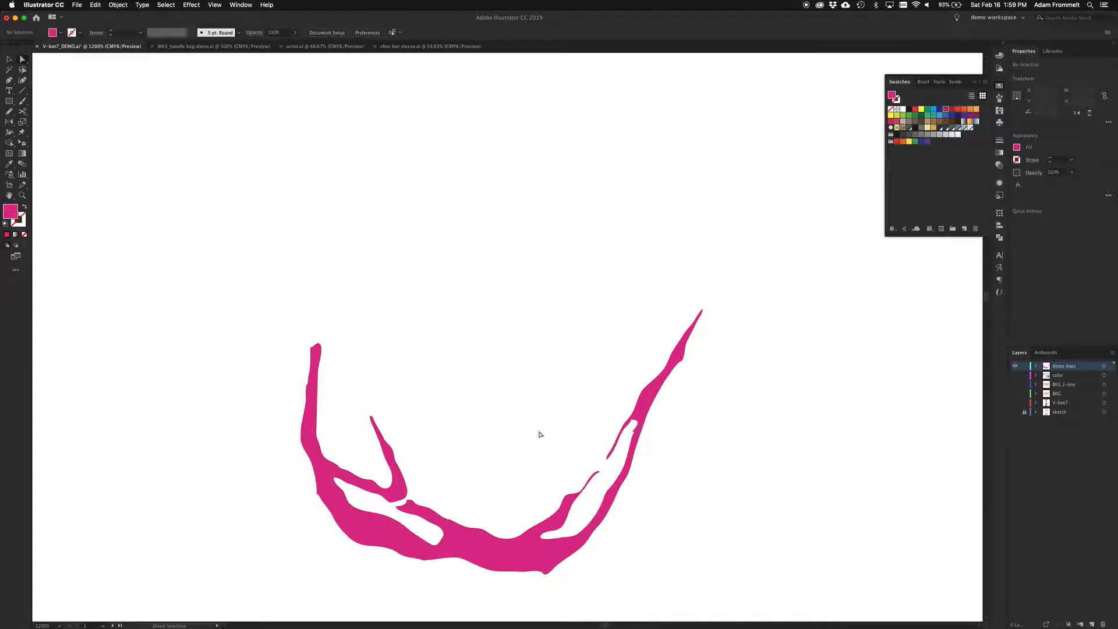
Smooth the bump on the rim's lower-left outer edge by moving its anchor point slightly.
{"action": "left_click", "coordinate": [316, 496]}
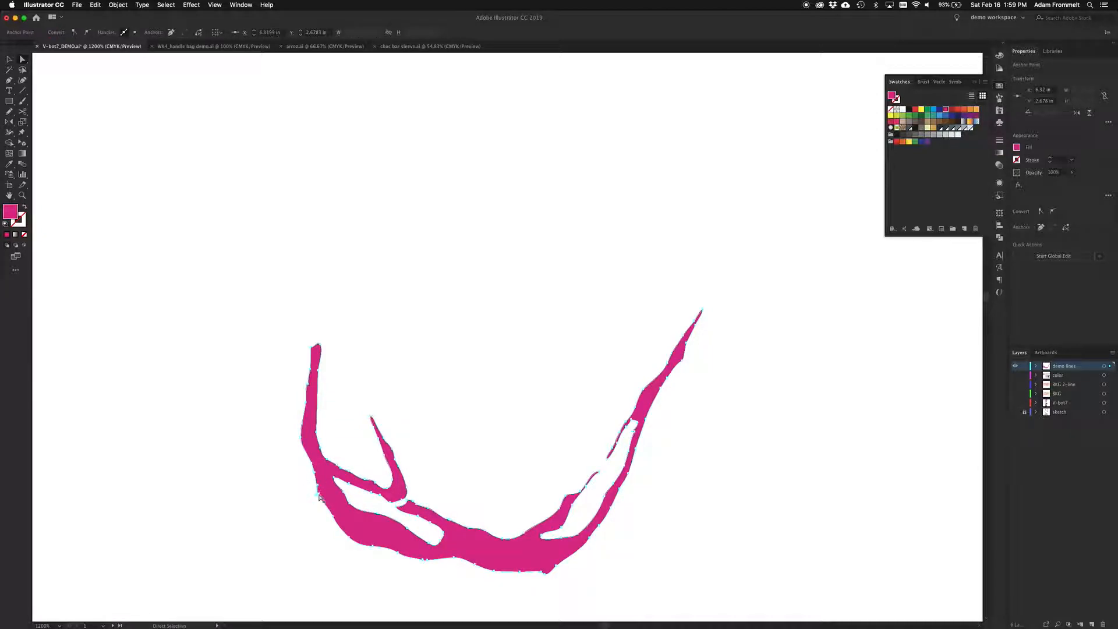
{"action": "left_click_drag", "start_coordinate": [317, 493], "coordinate": [321, 501]}
{"action": "left_click", "coordinate": [659, 463]}
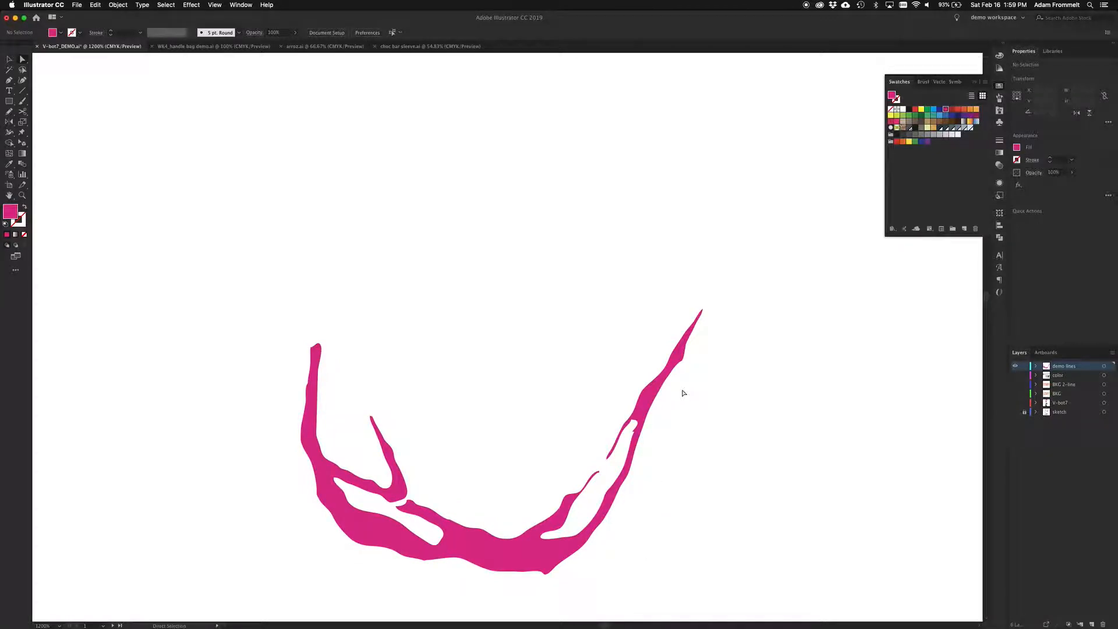
Clean up the upper end of the narrow opening on the rim's right side by deleting one anchor point and adjusting its neighbour.
{"action": "left_click", "coordinate": [636, 435]}
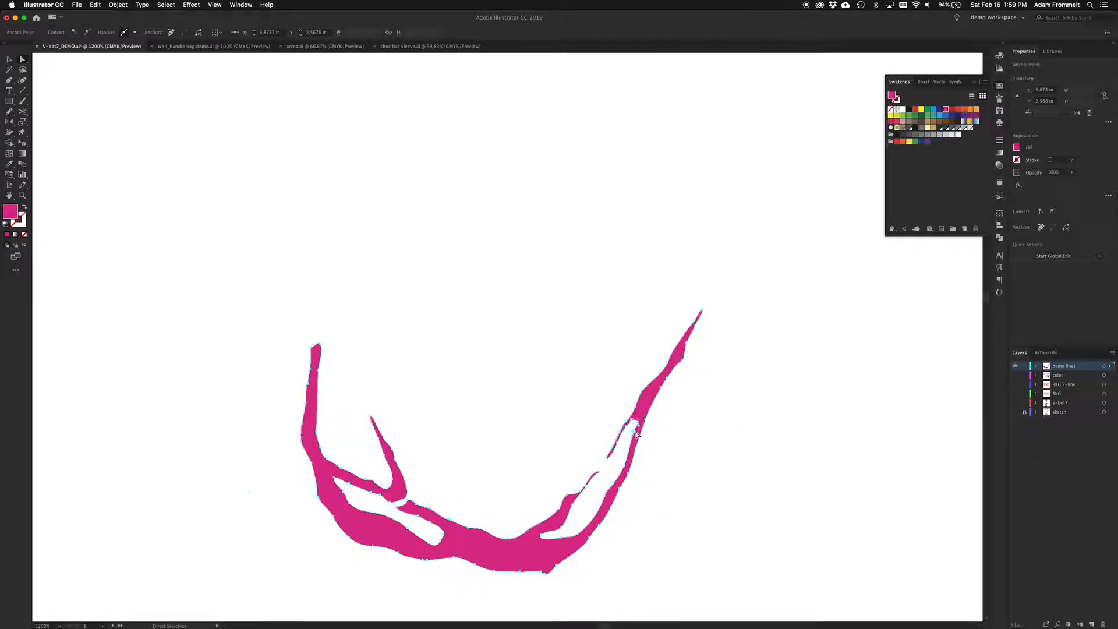
{"action": "key", "text": "Delete"}
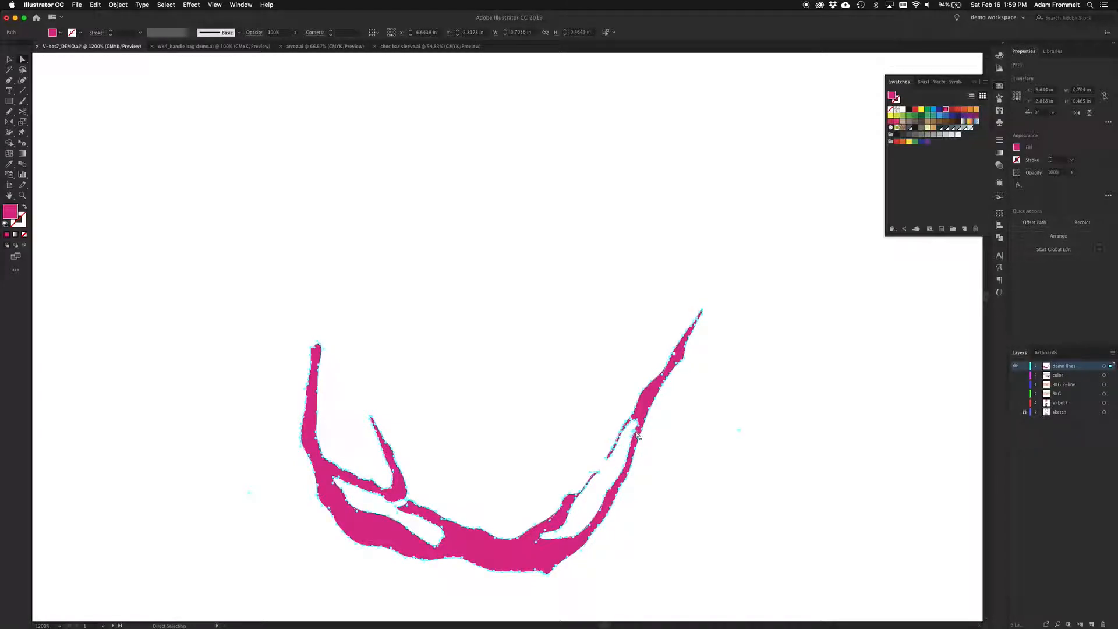
{"action": "left_click", "coordinate": [634, 434]}
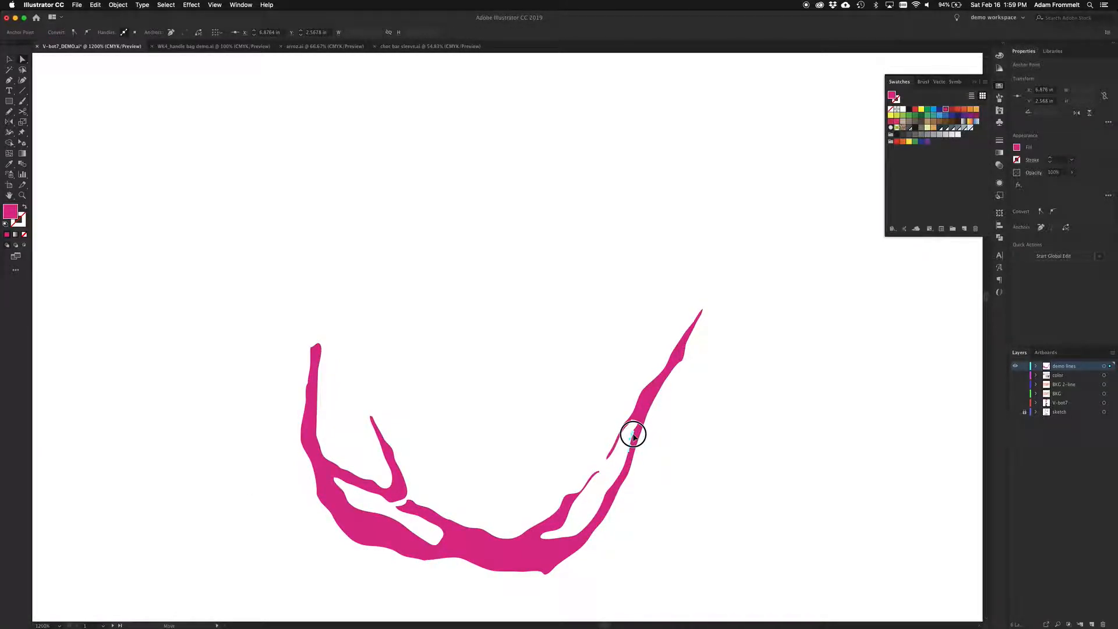
{"action": "left_click", "coordinate": [660, 434]}
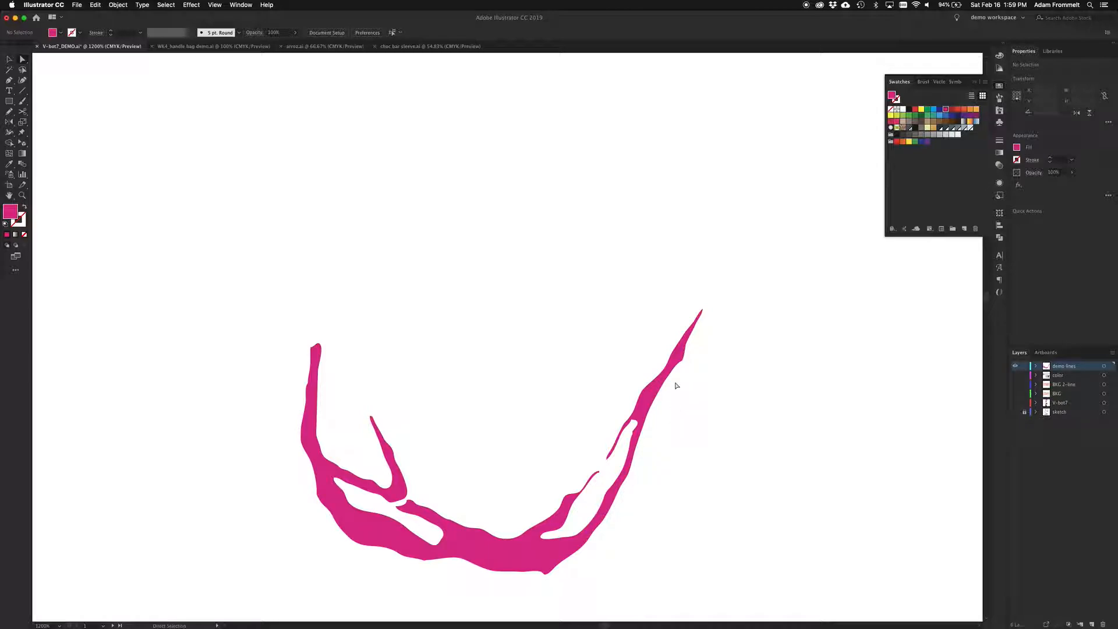
{"action": "key", "text": "super+minus"}
{"action": "key", "text": "super+minus"}
{"action": "scroll", "coordinate": [697, 360], "scroll_direction": "up", "scroll_amount": 5}
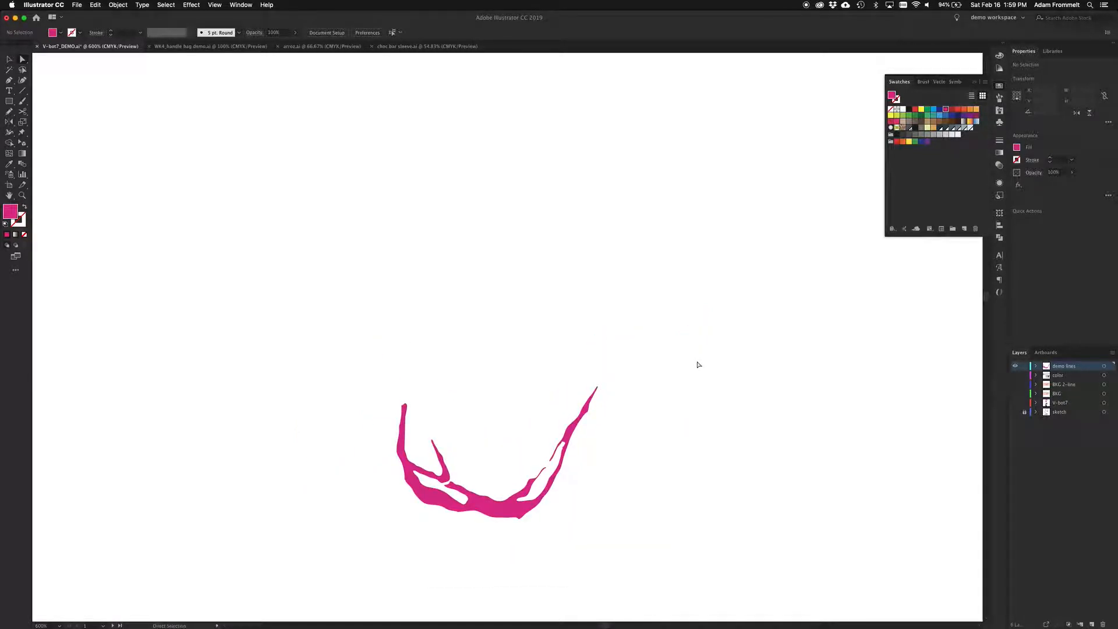
{"action": "key", "text": "super+plus"}
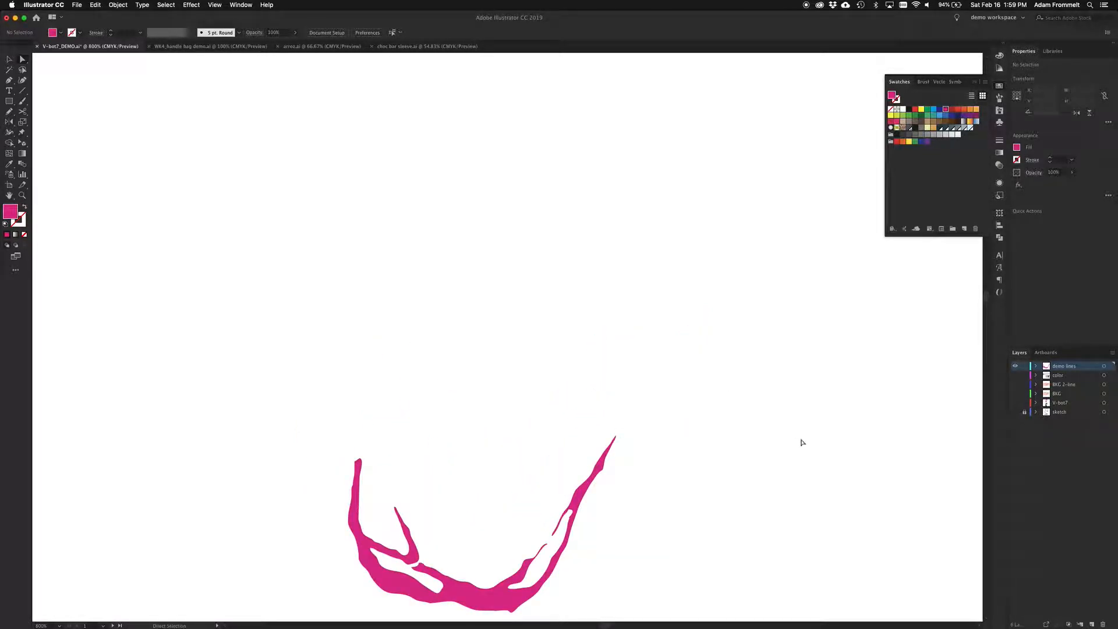
Show the sketch layer and trace the head's right outer edge as a thin closed Pencil shape, starting from the rim's upper tip.
{"action": "left_click", "coordinate": [1015, 412]}
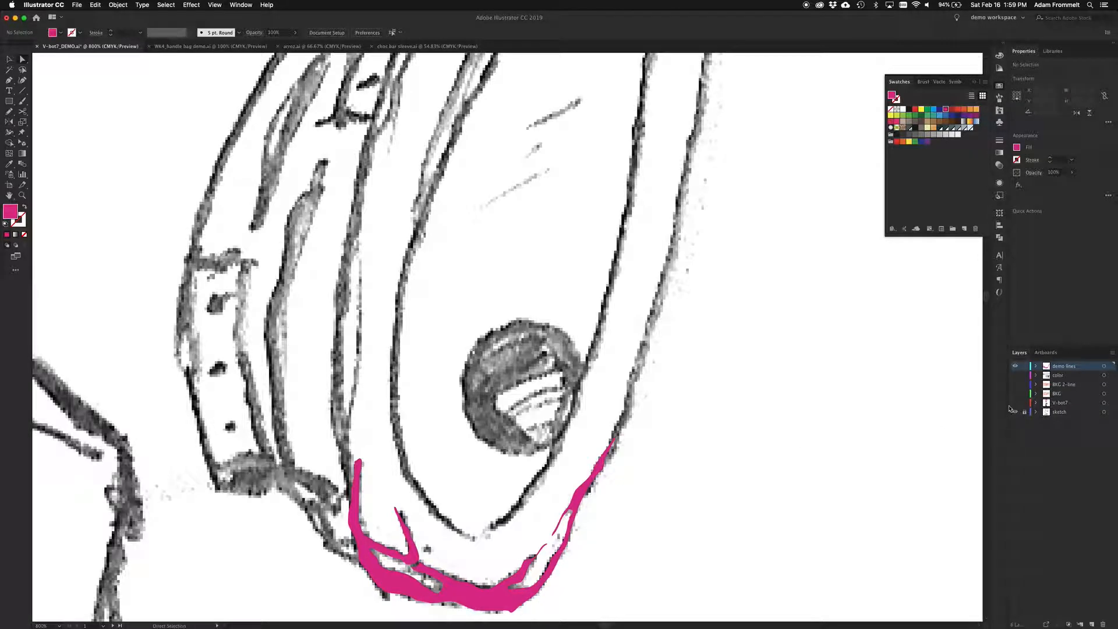
{"action": "scroll", "coordinate": [664, 329], "scroll_direction": "up", "scroll_amount": 2}
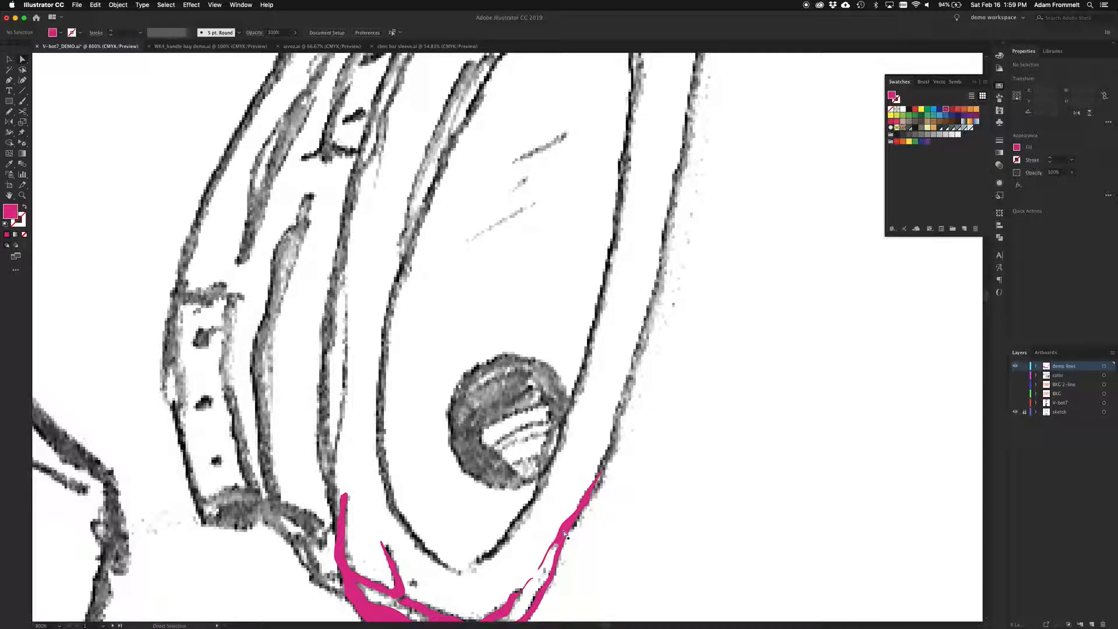
{"action": "scroll", "coordinate": [465, 557], "scroll_direction": "down", "scroll_amount": 2}
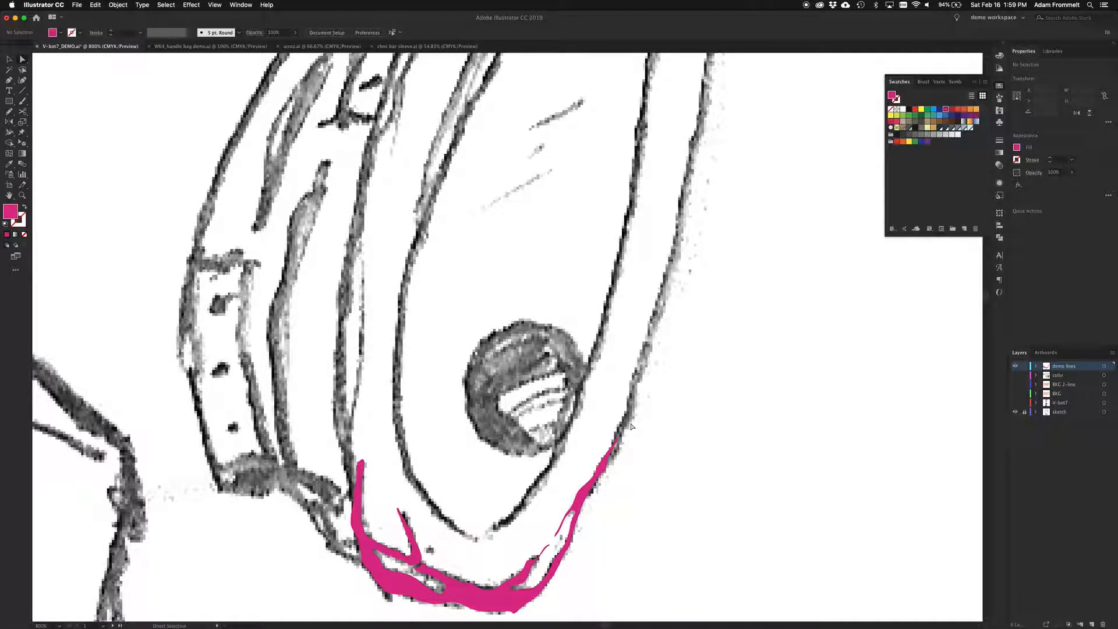
{"action": "scroll", "coordinate": [635, 430], "scroll_direction": "up", "scroll_amount": 4}
{"action": "scroll", "coordinate": [635, 431], "scroll_direction": "right", "scroll_amount": 3}
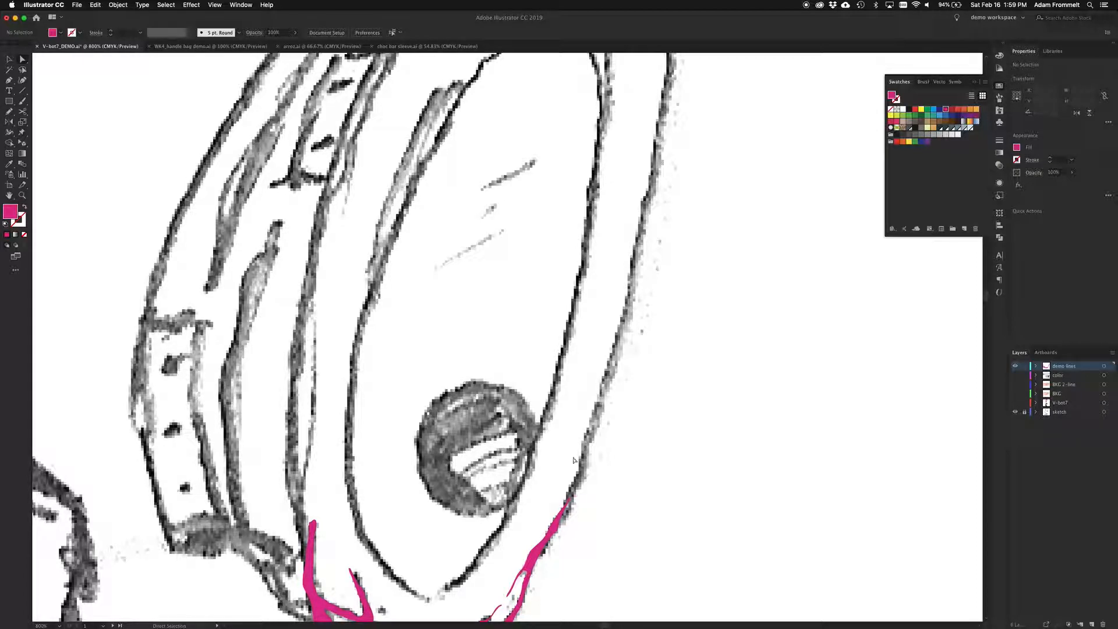
{"action": "key", "text": "n"}
{"action": "mouse_move", "coordinate": [564, 509]}
{"action": "left_mouse_down"}
{"action": "mouse_move", "coordinate": [629, 281]}
{"action": "mouse_move", "coordinate": [669, 77]}
{"action": "mouse_move", "coordinate": [626, 326]}
{"action": "mouse_move", "coordinate": [553, 524]}
{"action": "mouse_move", "coordinate": [561, 508]}
{"action": "left_mouse_up"}
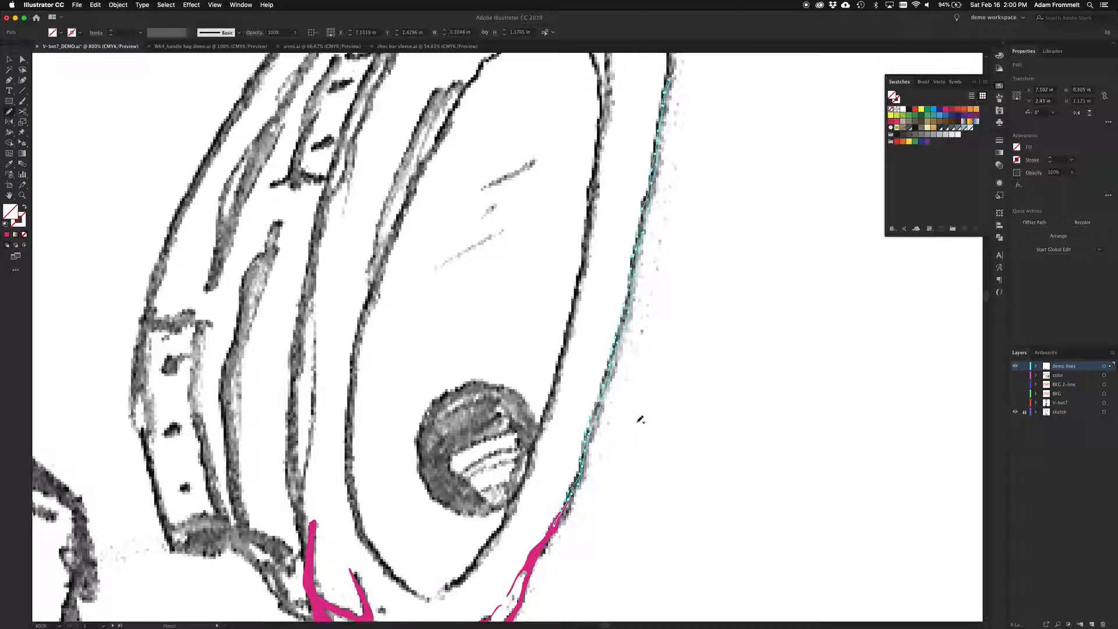
Fill the new edge shape with the rim's magenta using the Eyedropper, deselect it, and hide the sketch layer.
{"action": "key", "text": "v"}
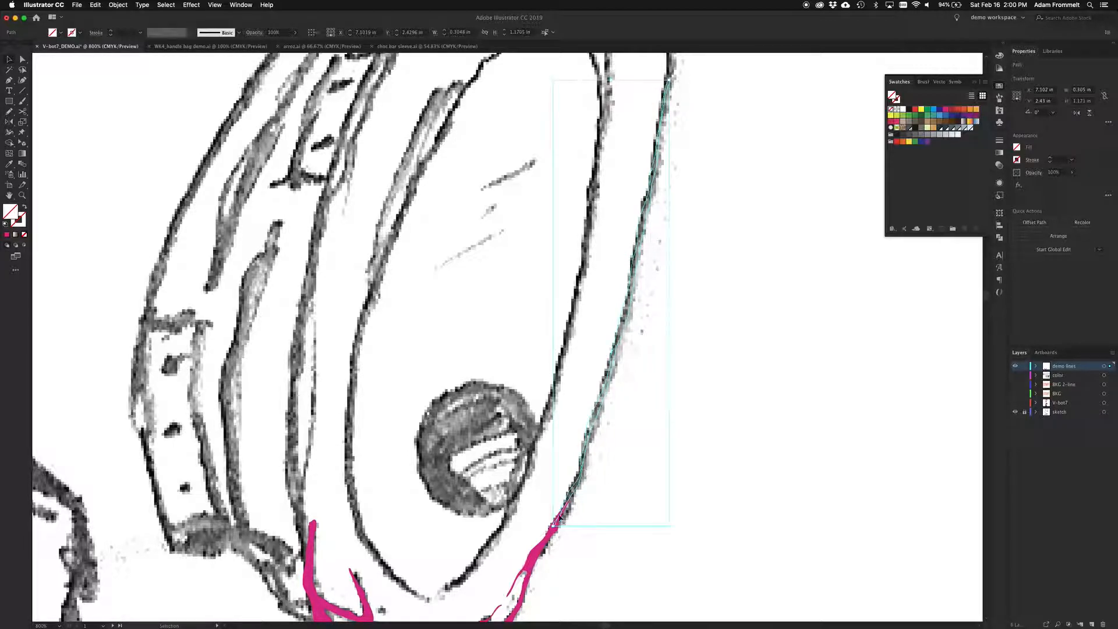
{"action": "key", "text": "i"}
{"action": "left_click", "coordinate": [541, 544]}
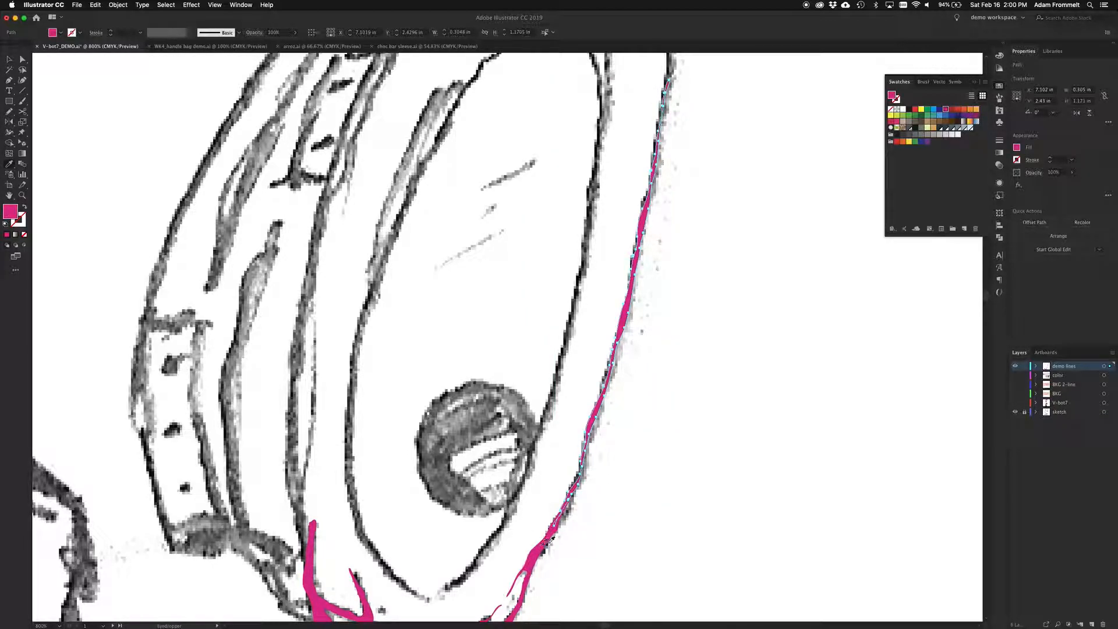
{"action": "key", "text": "v"}
{"action": "left_click", "coordinate": [675, 394]}
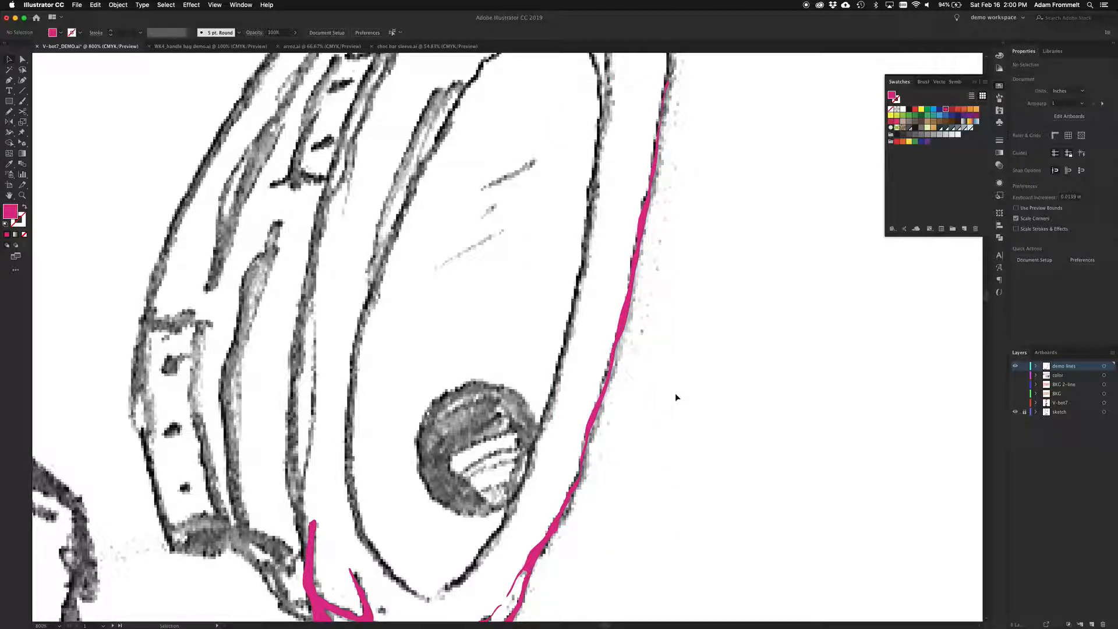
{"action": "left_click", "coordinate": [1016, 412]}
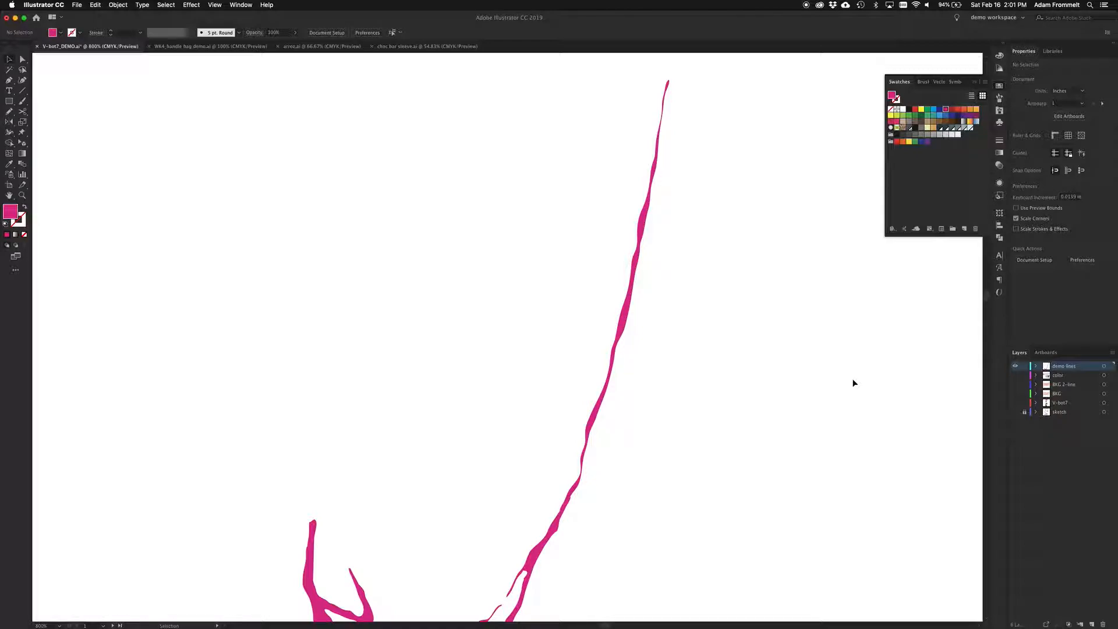
Select the rim and the new edge line together, unite them into one shape, and deselect.
{"action": "key", "text": "super+minus"}
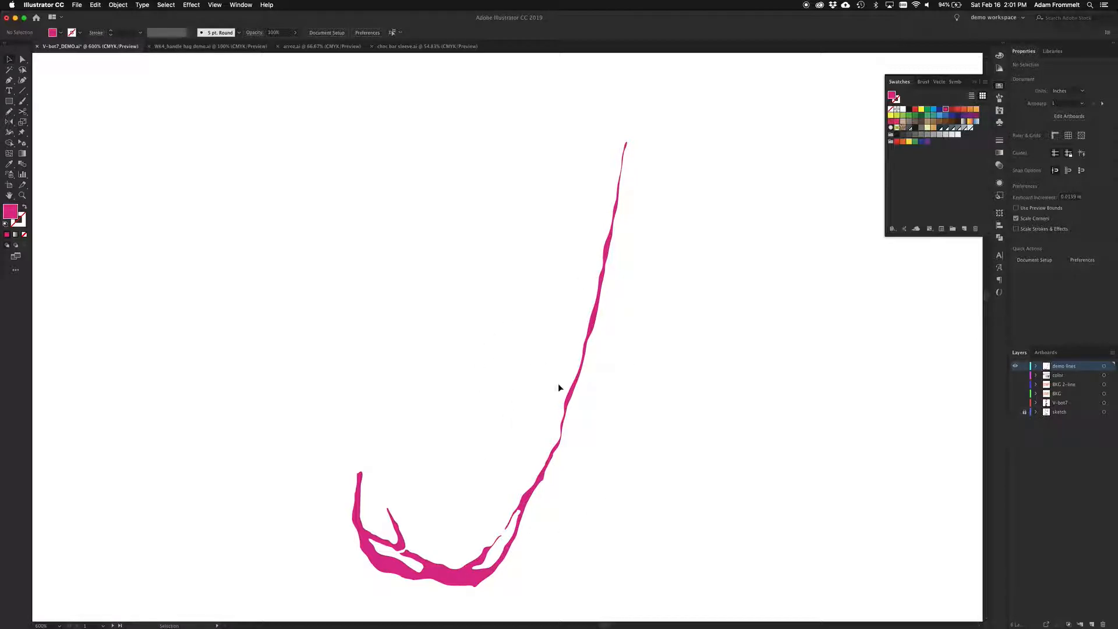
{"action": "mouse_move", "coordinate": [506, 348]}
{"action": "left_mouse_down"}
{"action": "mouse_move", "coordinate": [506, 447]}
{"action": "mouse_move", "coordinate": [611, 532]}
{"action": "left_mouse_up"}
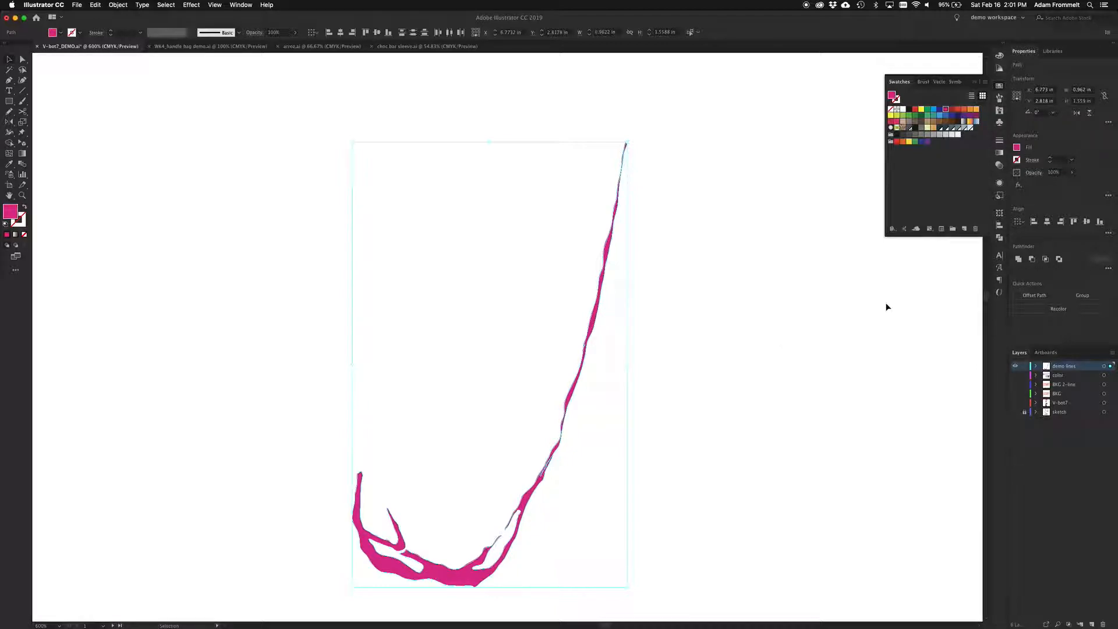
{"action": "left_click", "coordinate": [1018, 260]}
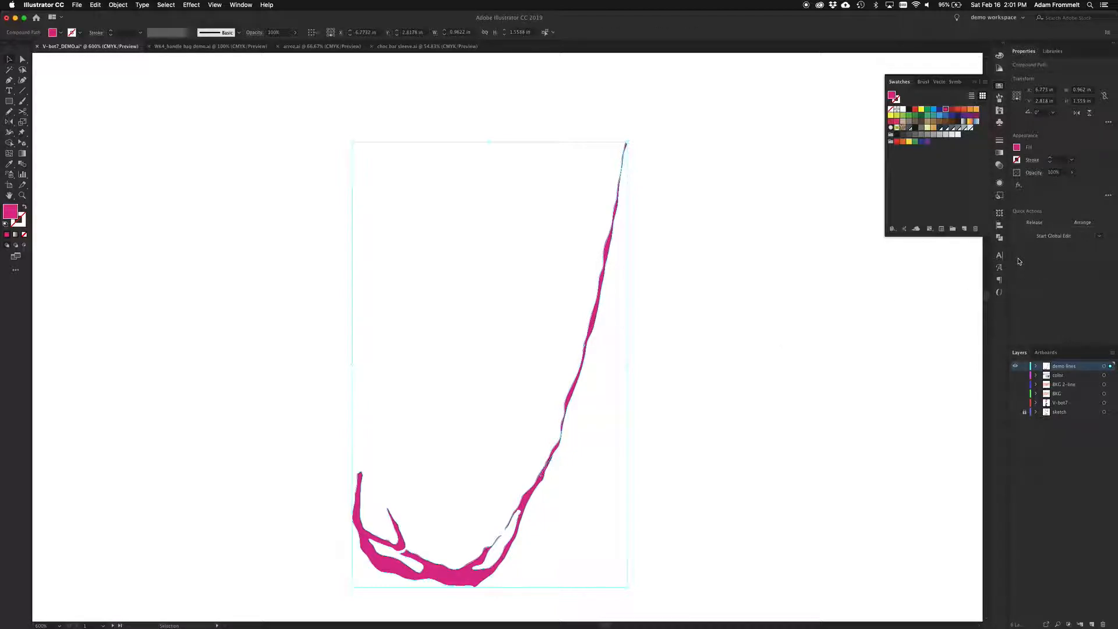
{"action": "left_click", "coordinate": [674, 394]}
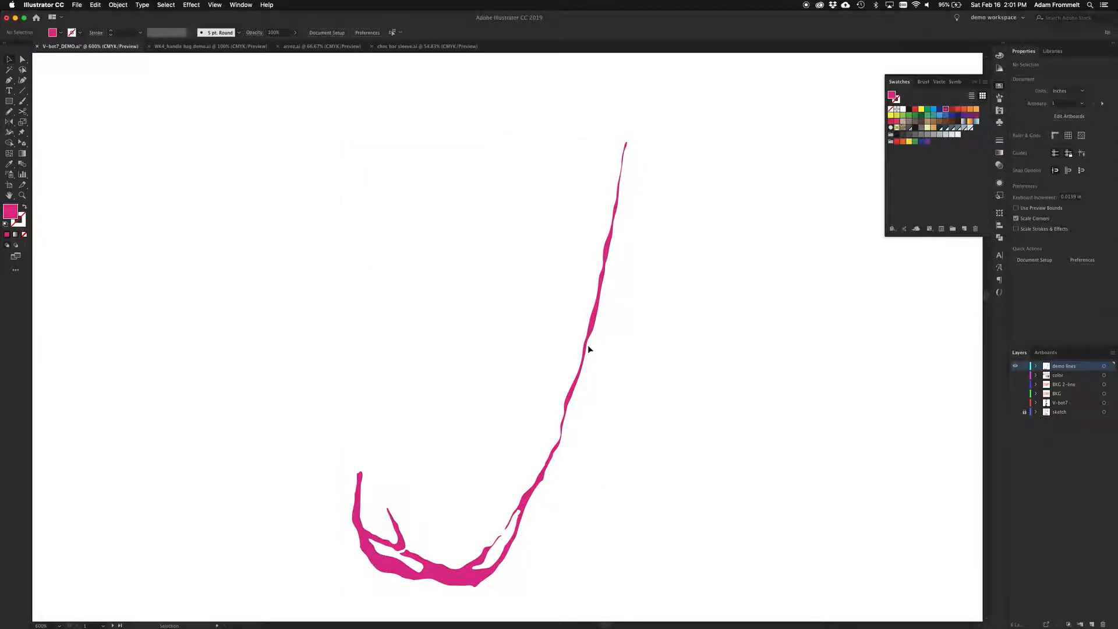
Recolor the united rim shape with a green fill and deselect it.
{"action": "left_click", "coordinate": [594, 325]}
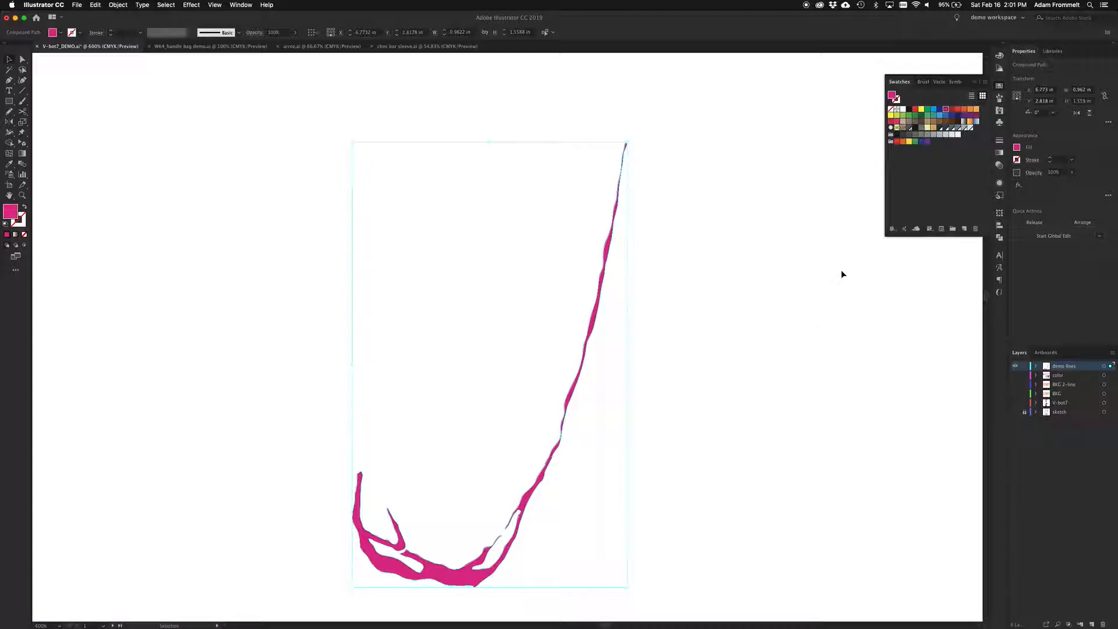
{"action": "left_click", "coordinate": [927, 111]}
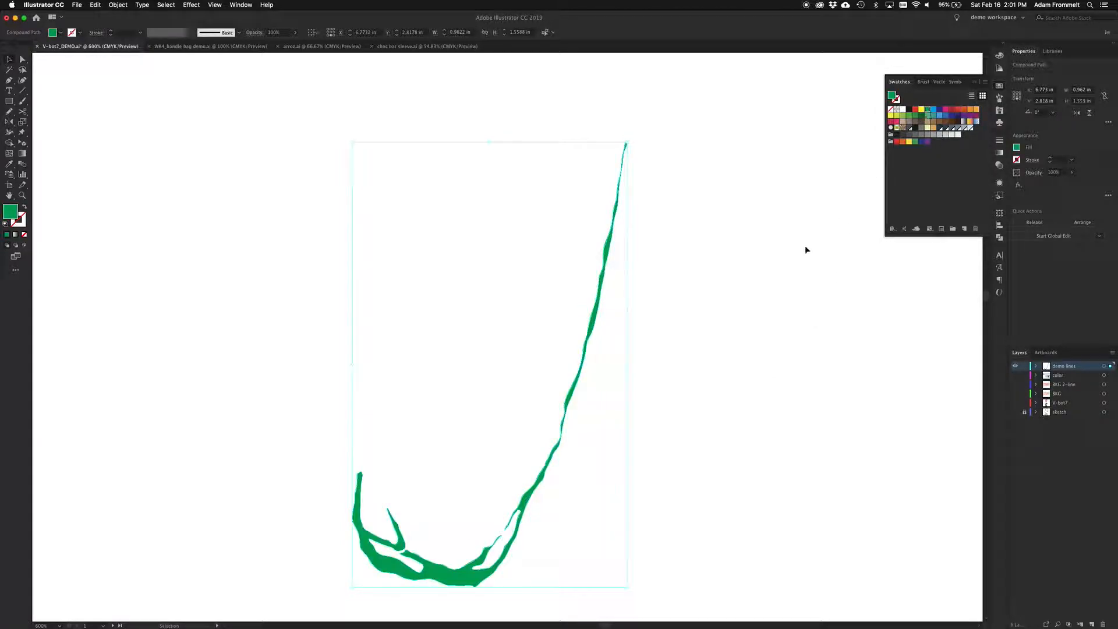
{"action": "left_click", "coordinate": [727, 312]}
Lock and hide the demo lines layer, and show the V-bot7 layer.
{"action": "left_click", "coordinate": [1025, 366]}
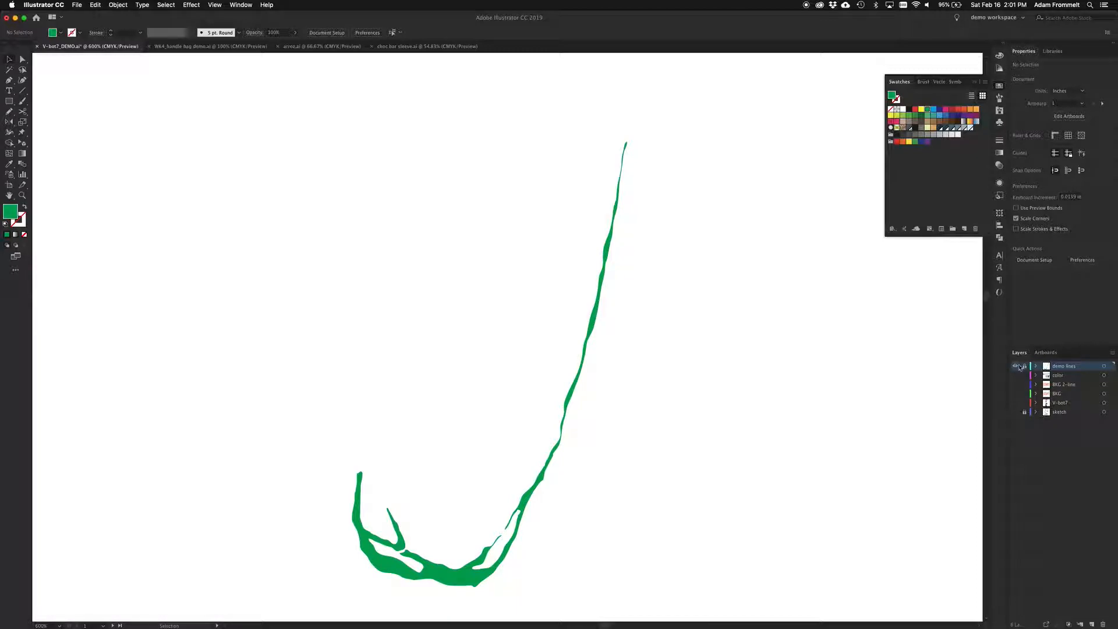
{"action": "left_click", "coordinate": [1016, 366]}
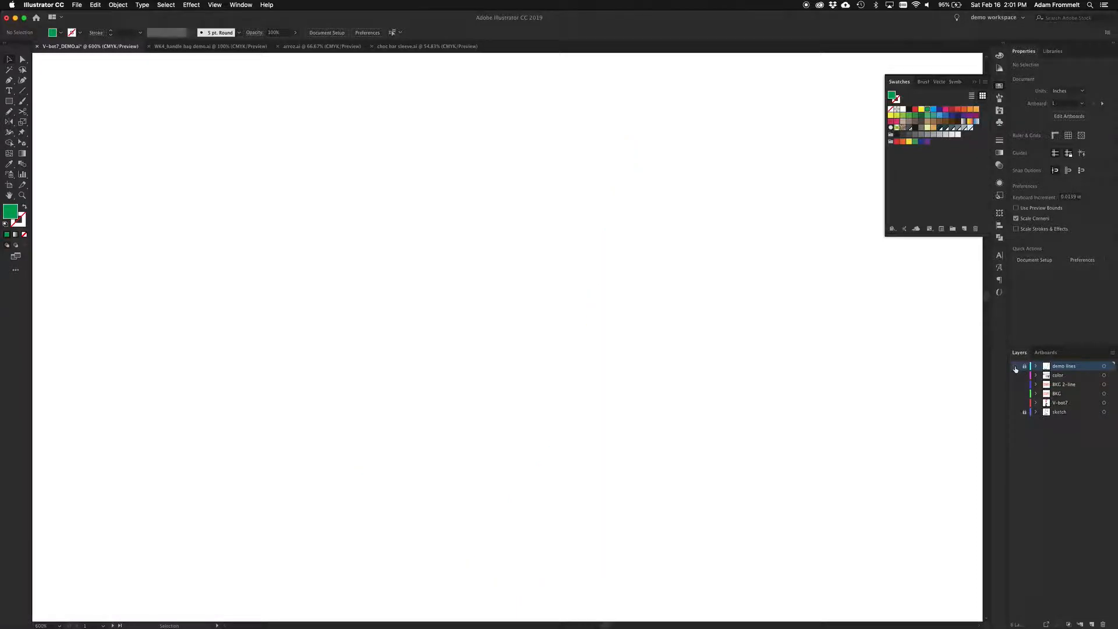
{"action": "left_click", "coordinate": [1015, 403]}
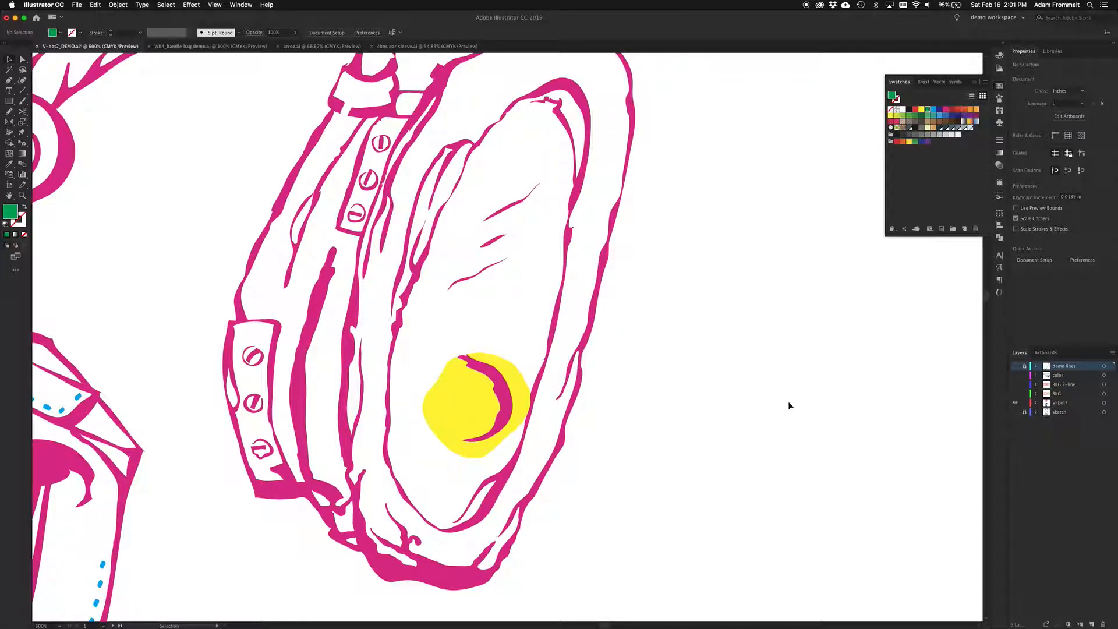
Examine the finished V-bot7 line art from the head and neck down through the arm to the wheeled base.
{"action": "key", "text": "super+0"}
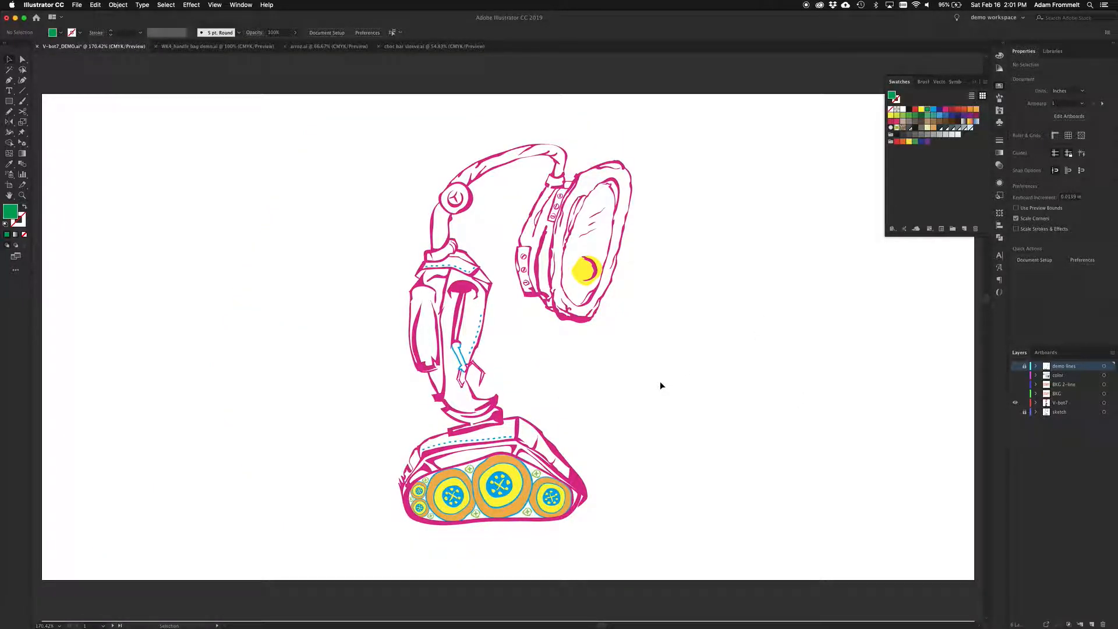
{"action": "key", "text": "super+equal"}
{"action": "key", "text": "super+equal"}
{"action": "key", "text": "super+equal"}
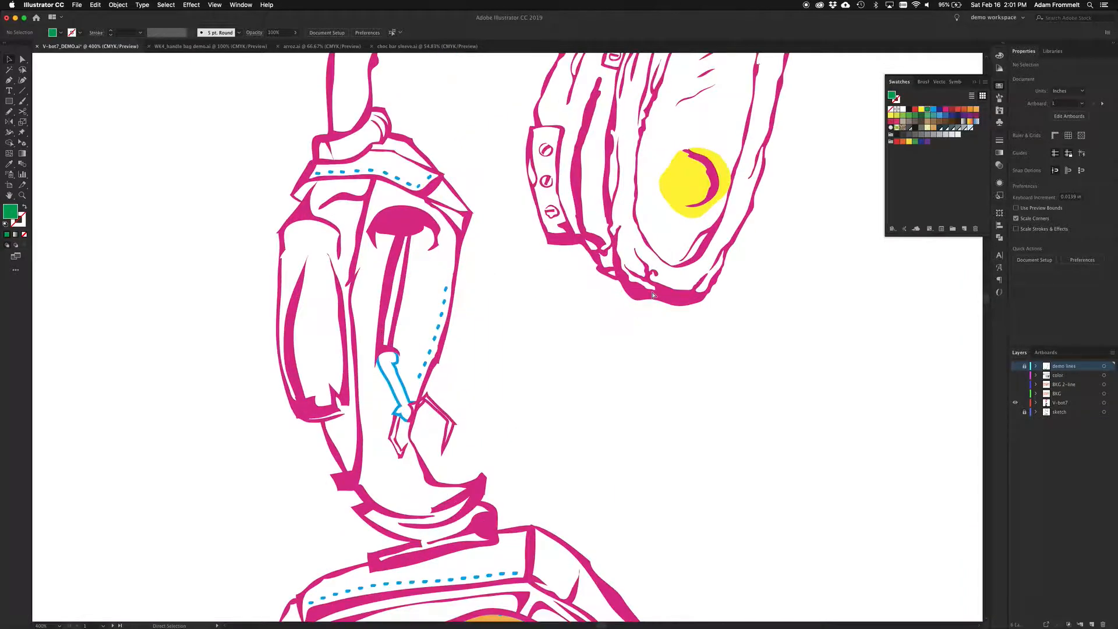
{"action": "key", "text": "super+equal"}
{"action": "scroll", "coordinate": [652, 295], "scroll_direction": "up", "scroll_amount": 5}
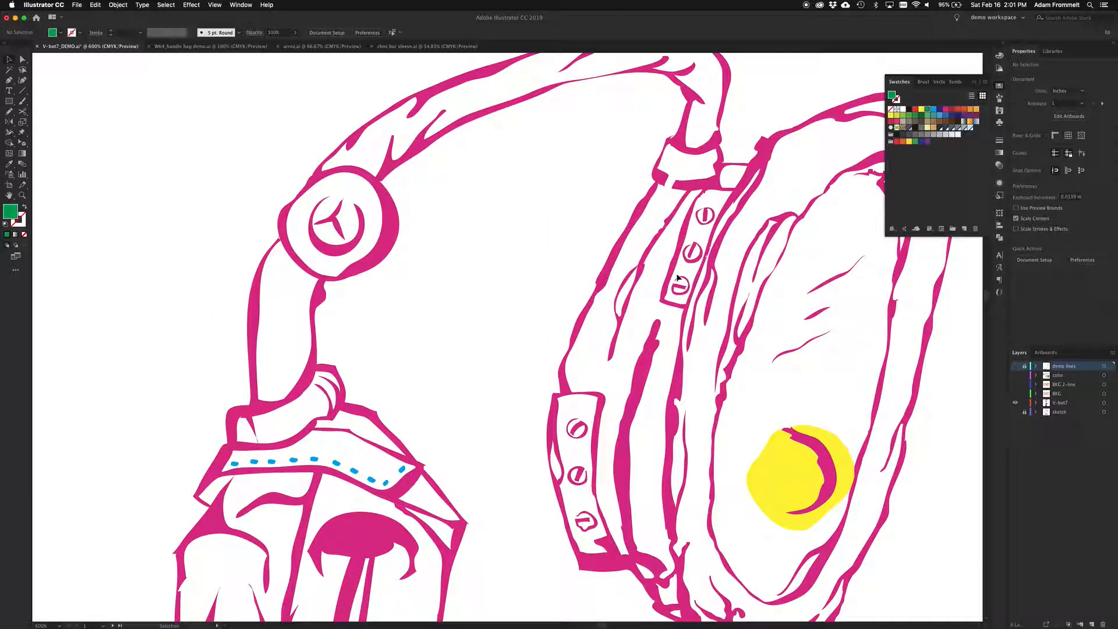
{"action": "scroll", "coordinate": [497, 197], "scroll_direction": "up", "scroll_amount": 1}
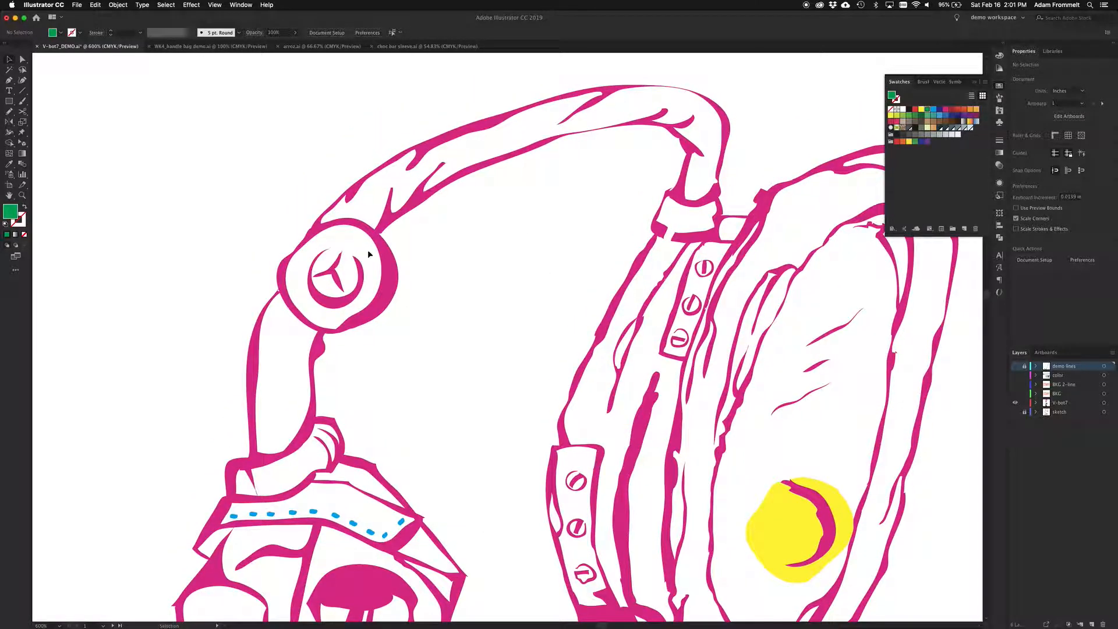
{"action": "scroll", "coordinate": [515, 304], "scroll_direction": "down", "scroll_amount": 10}
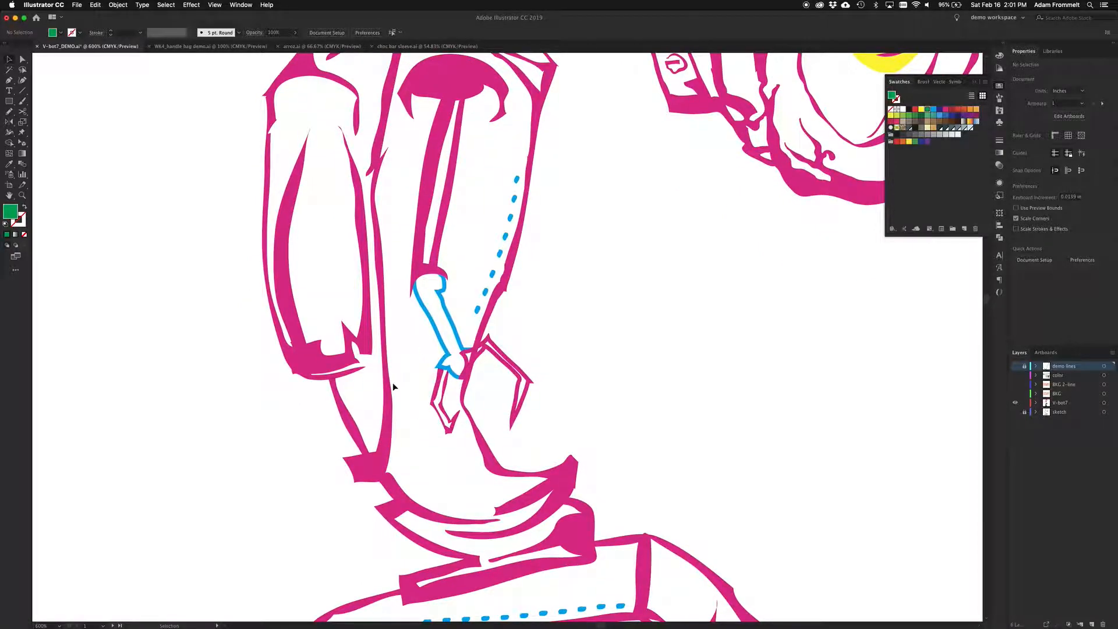
{"action": "scroll", "coordinate": [592, 360], "scroll_direction": "down", "scroll_amount": 10}
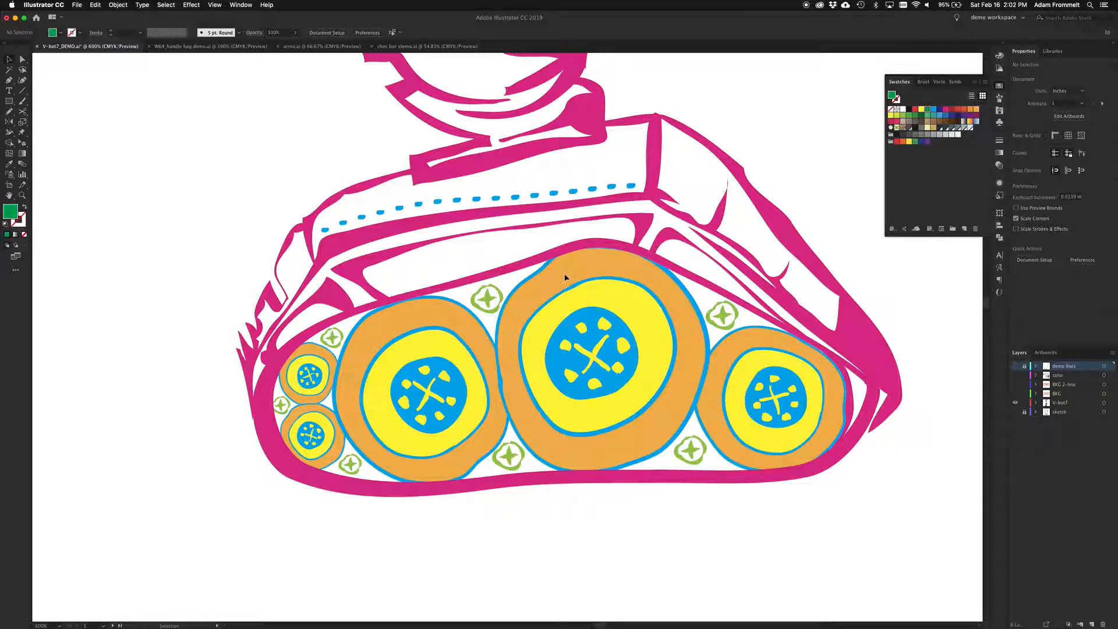
Unlock the demo lines and sketch layers and make the V-bot7 layer active, keeping it visible and unlocked.
{"action": "left_click", "coordinate": [1025, 412]}
{"action": "left_click", "coordinate": [1015, 403]}
{"action": "left_click", "coordinate": [1079, 403]}
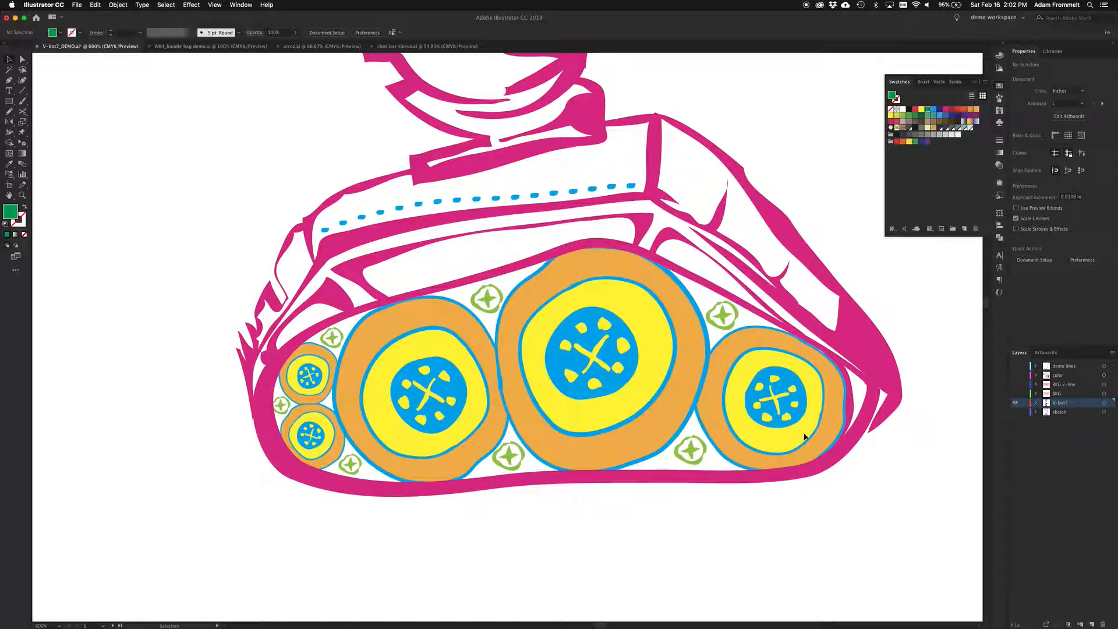
{"action": "left_click", "coordinate": [1025, 403]}
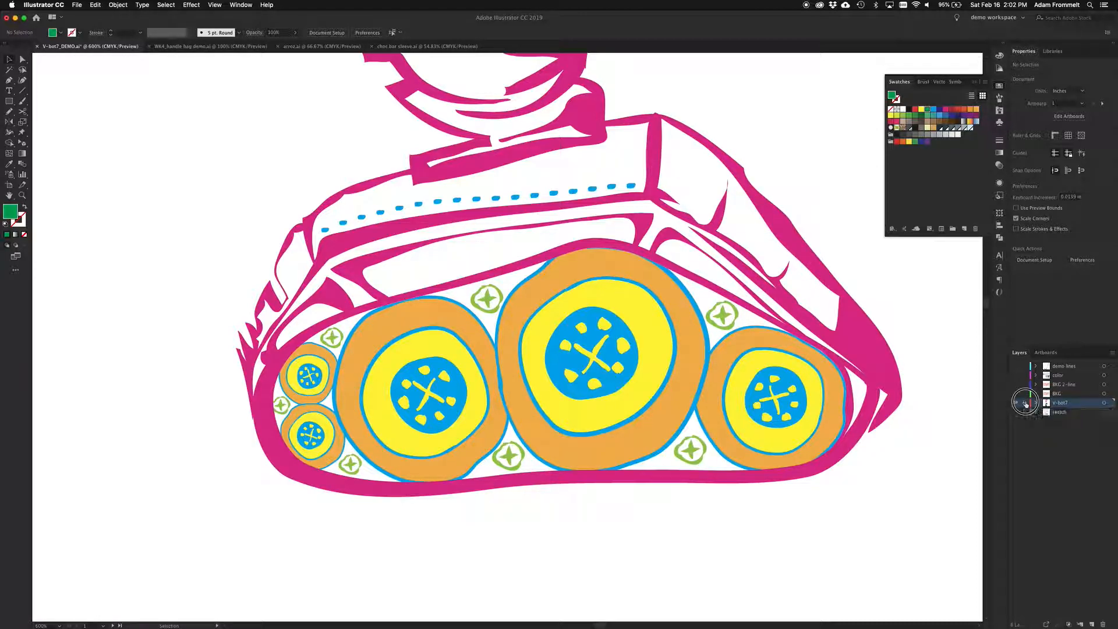
Select all artwork on the V-bot7 layer to inspect its paths, and deselect it.
{"action": "left_click", "coordinate": [1104, 403]}
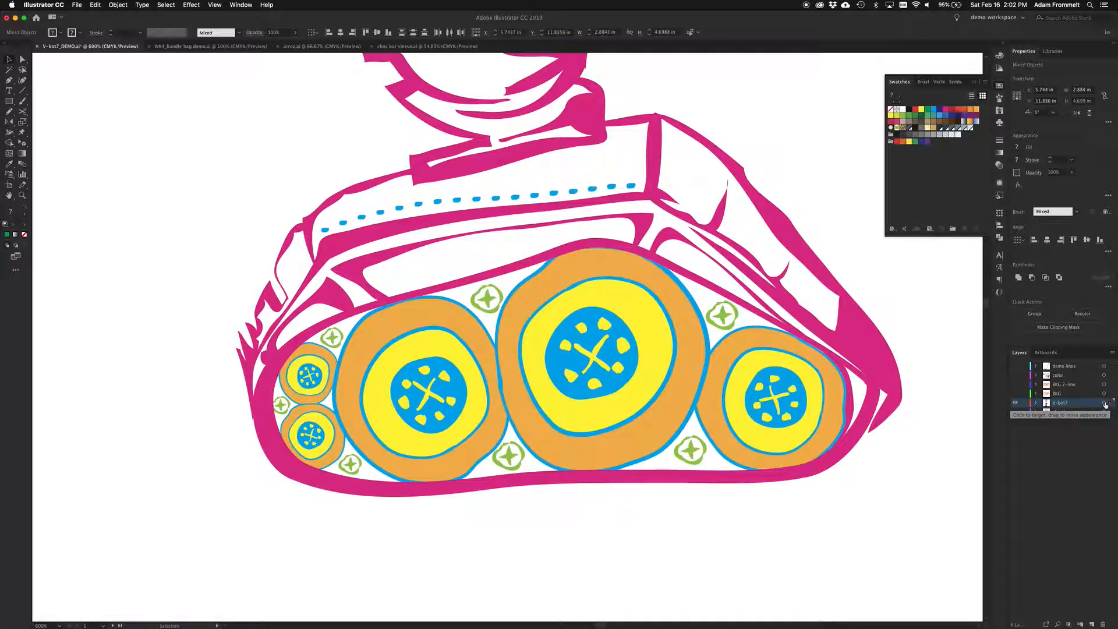
{"action": "left_click", "coordinate": [949, 463]}
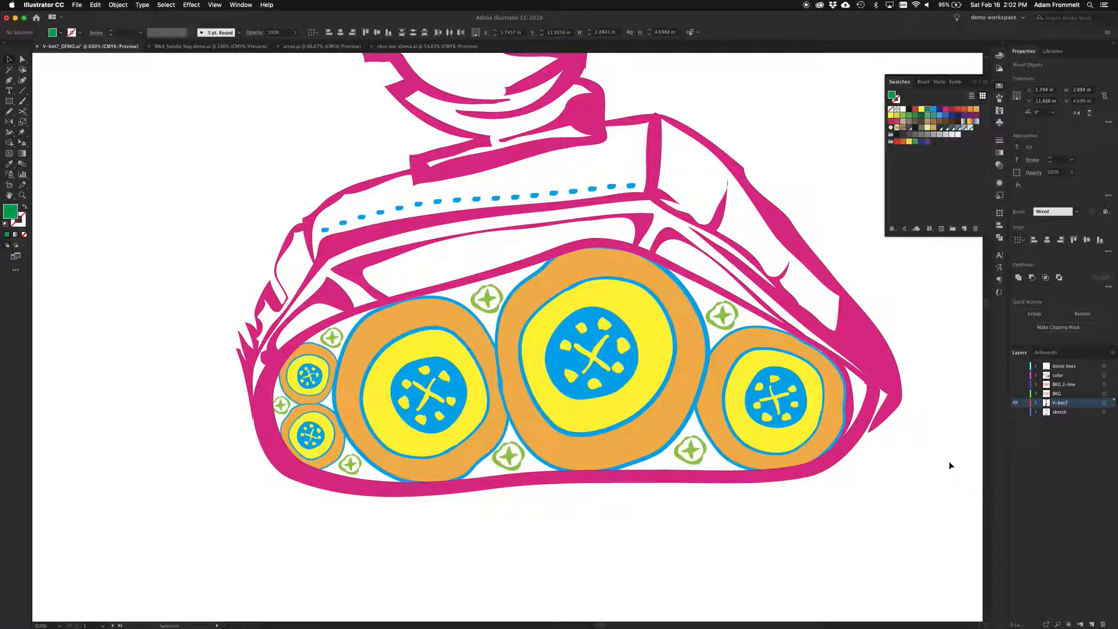
{"action": "key", "text": "super+a"}
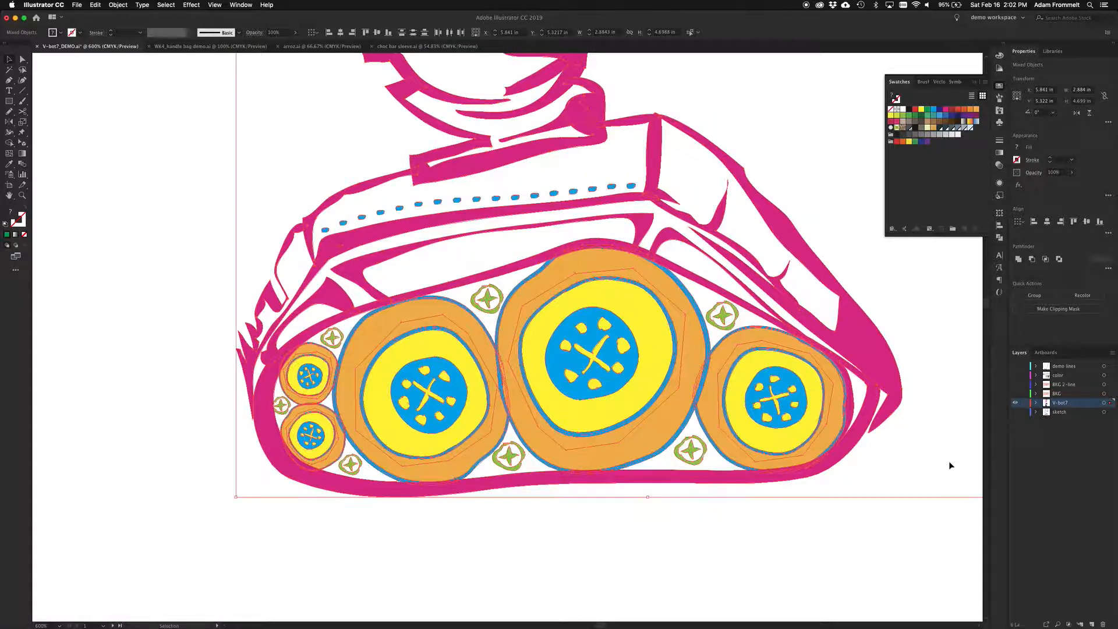
{"action": "left_click", "coordinate": [718, 515]}
Inspect the differently colored shapes by selecting the largest wheel's orange ring, a green bolt ring, and the largest wheel's yellow hub details.
{"action": "left_click", "coordinate": [626, 442]}
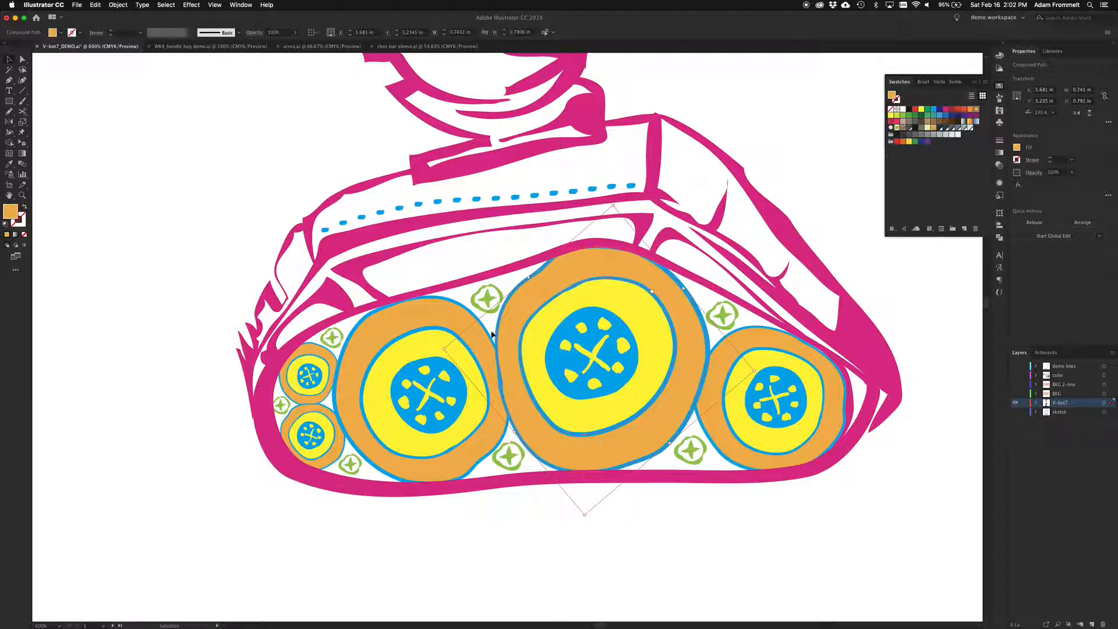
{"action": "left_click", "coordinate": [475, 299]}
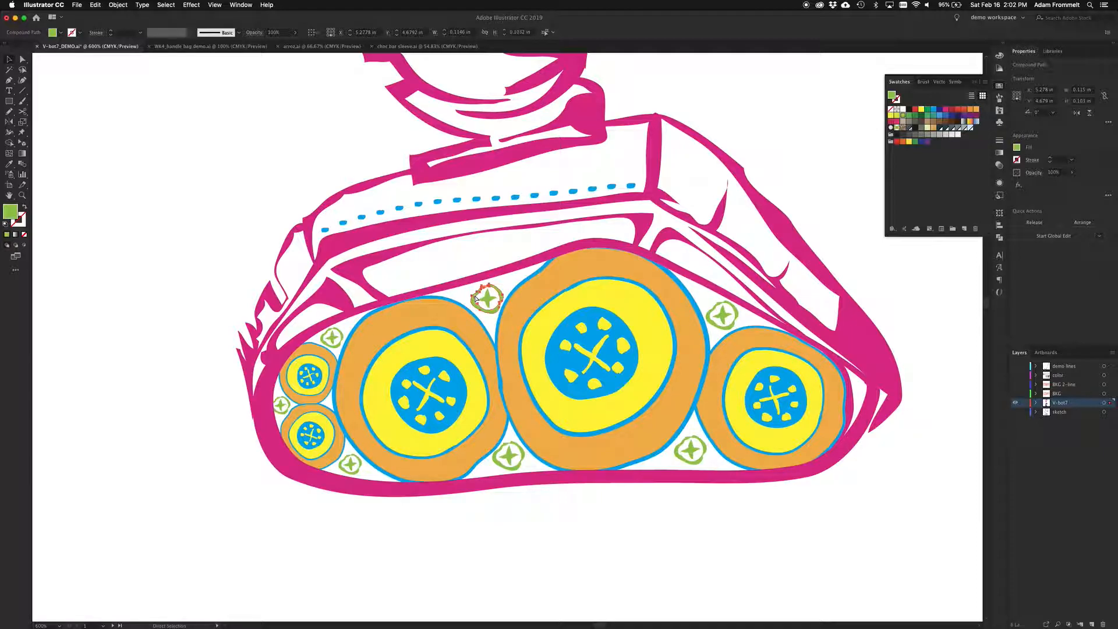
{"action": "key", "text": "super+0"}
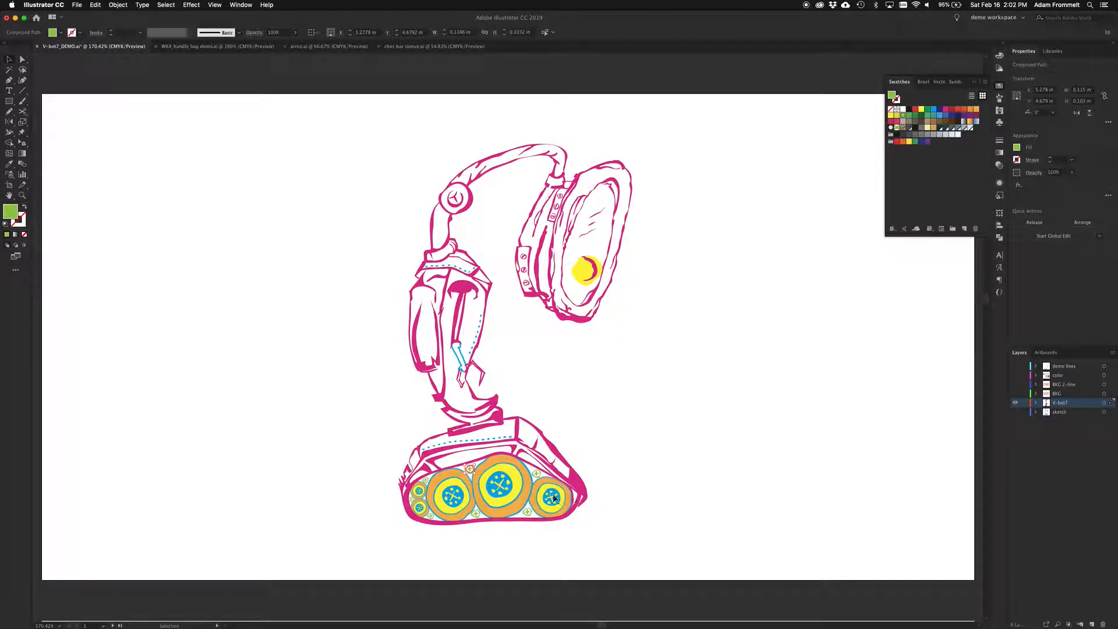
{"action": "left_click", "coordinate": [507, 483]}
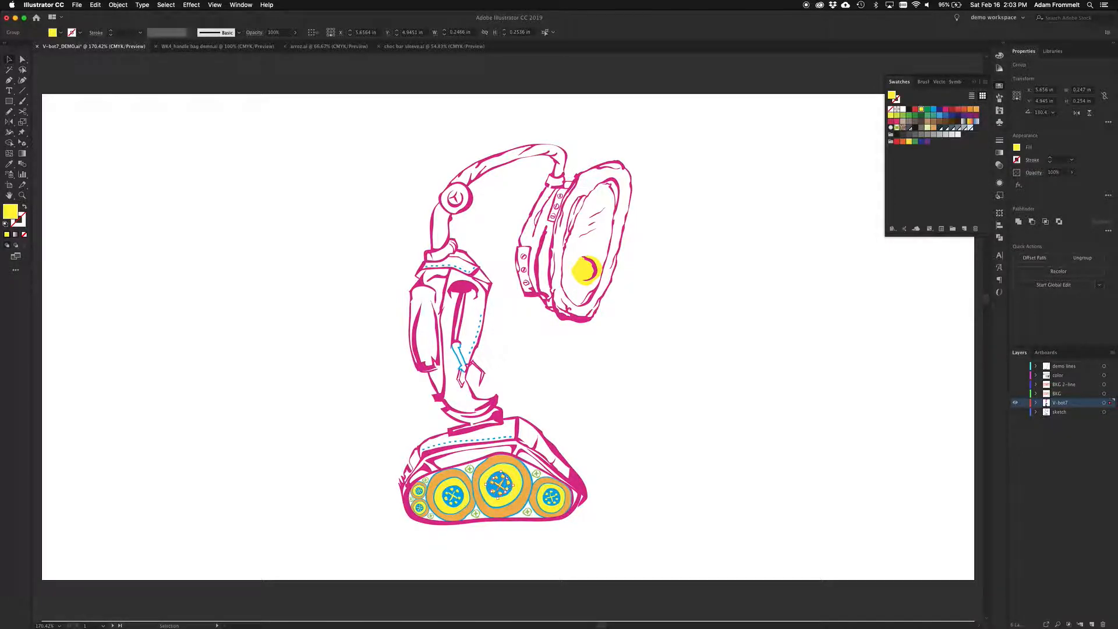
Select a green bolt shape on the base and everything with the same fill color, inspect the bolts up close, and deselect.
{"action": "left_click", "coordinate": [470, 469]}
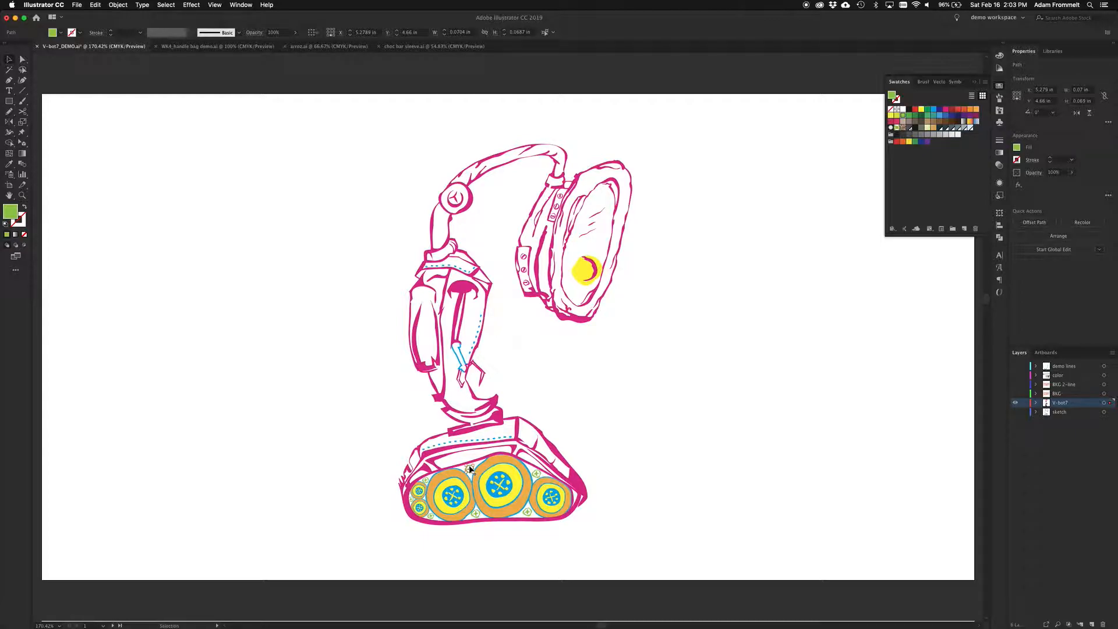
{"action": "left_click", "coordinate": [168, 5]}
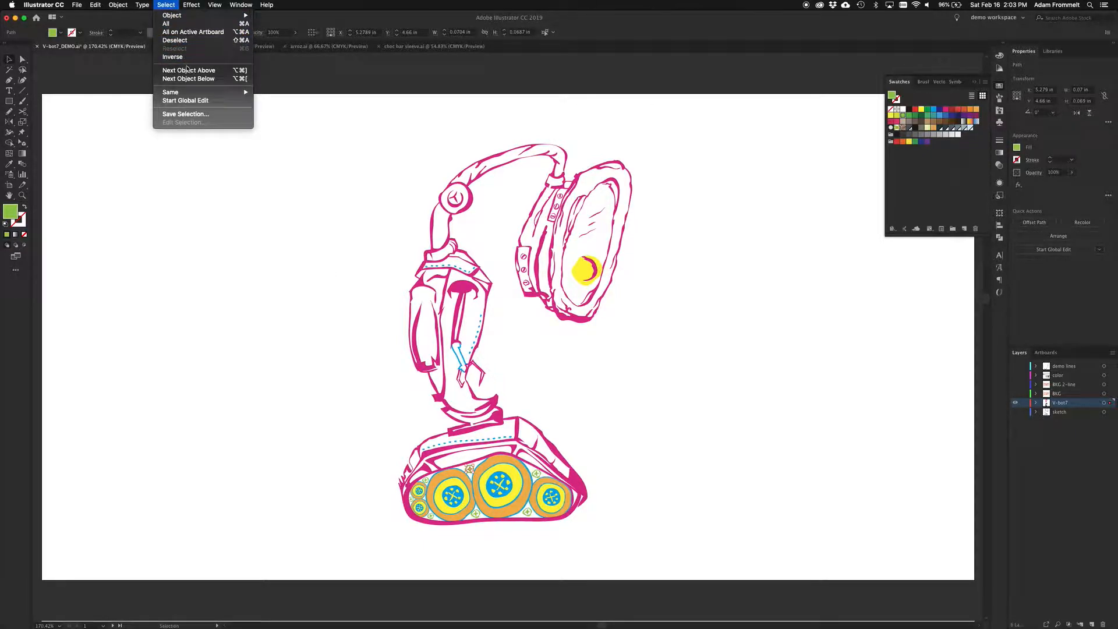
{"action": "mouse_move", "coordinate": [192, 93]}
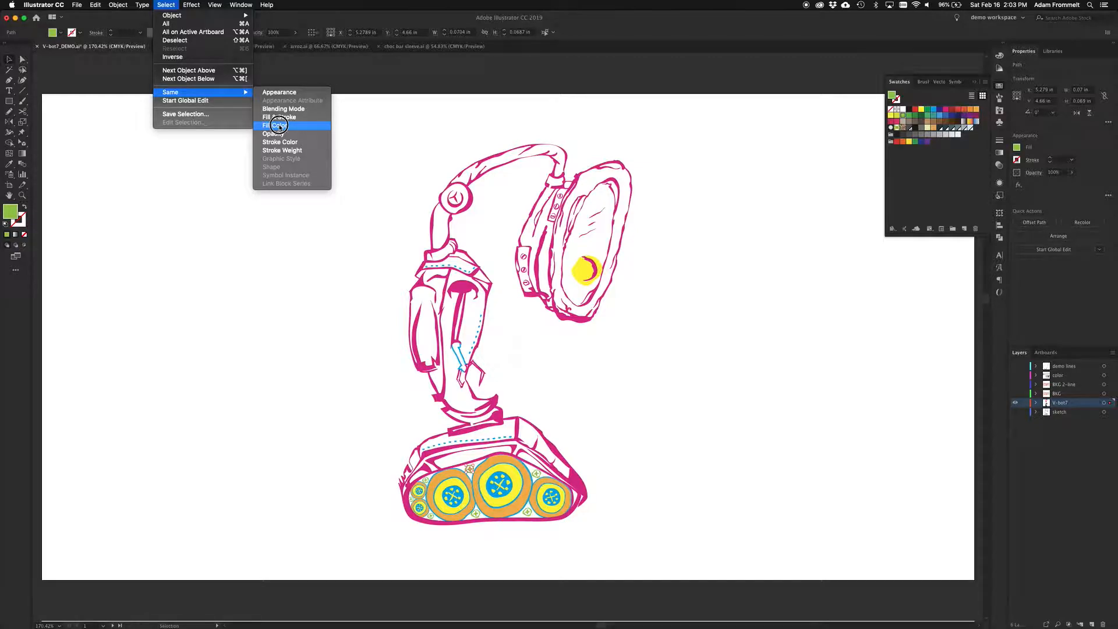
{"action": "left_click", "coordinate": [280, 126]}
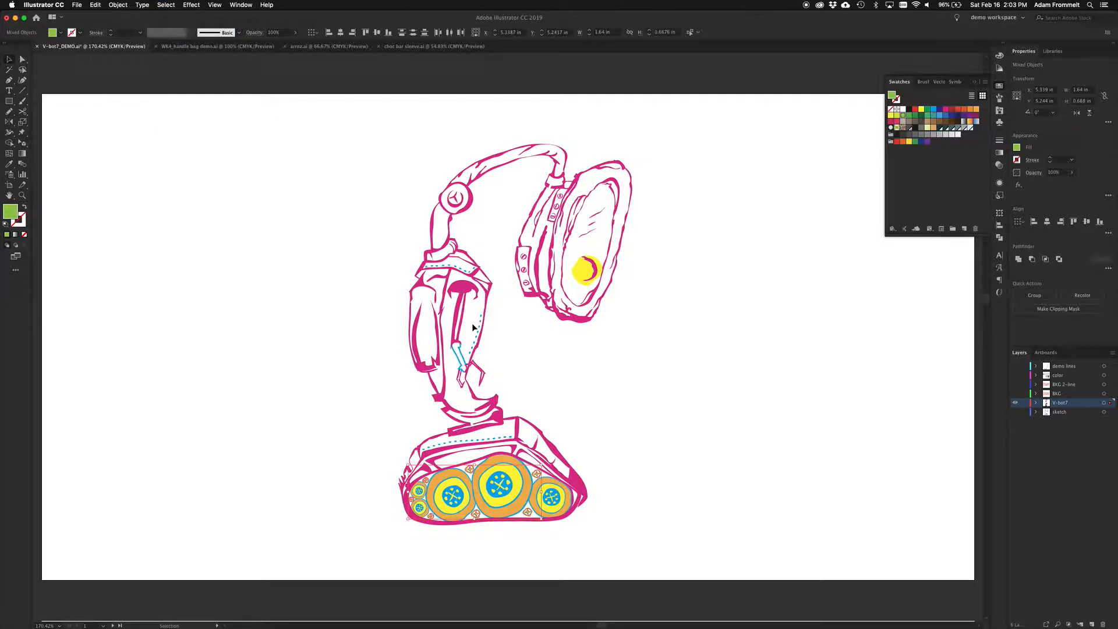
{"action": "key", "text": "super+equal"}
{"action": "key", "text": "super+equal"}
{"action": "key", "text": "super+equal"}
{"action": "key", "text": "super+equal"}
{"action": "key", "text": "super+equal"}
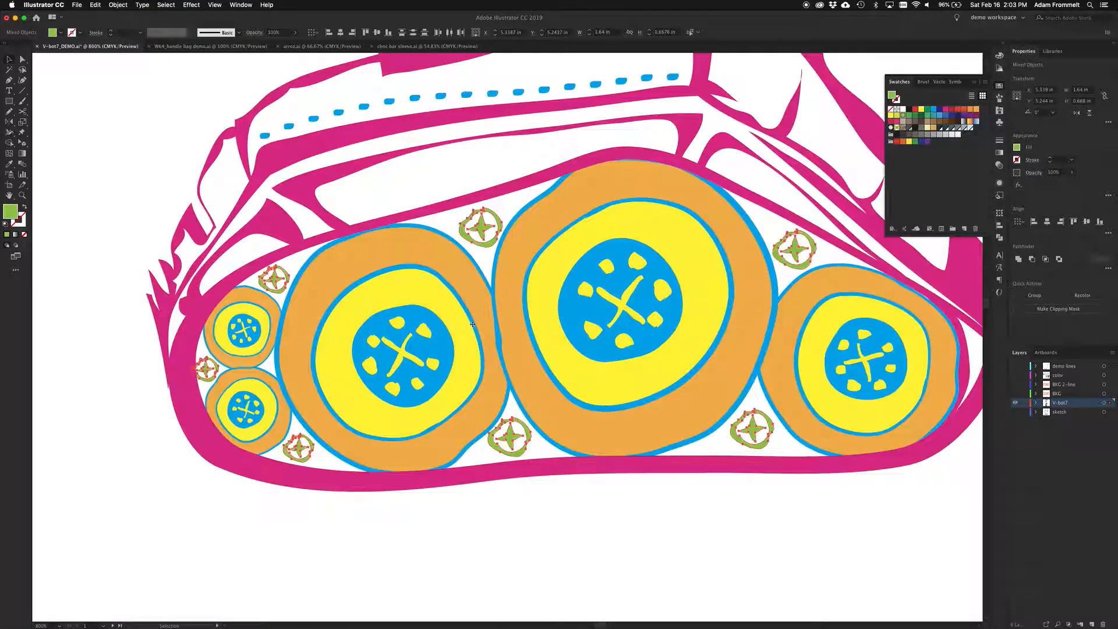
{"action": "scroll", "coordinate": [472, 323], "scroll_direction": "right", "scroll_amount": 2}
{"action": "scroll", "coordinate": [473, 324], "scroll_direction": "down", "scroll_amount": 1}
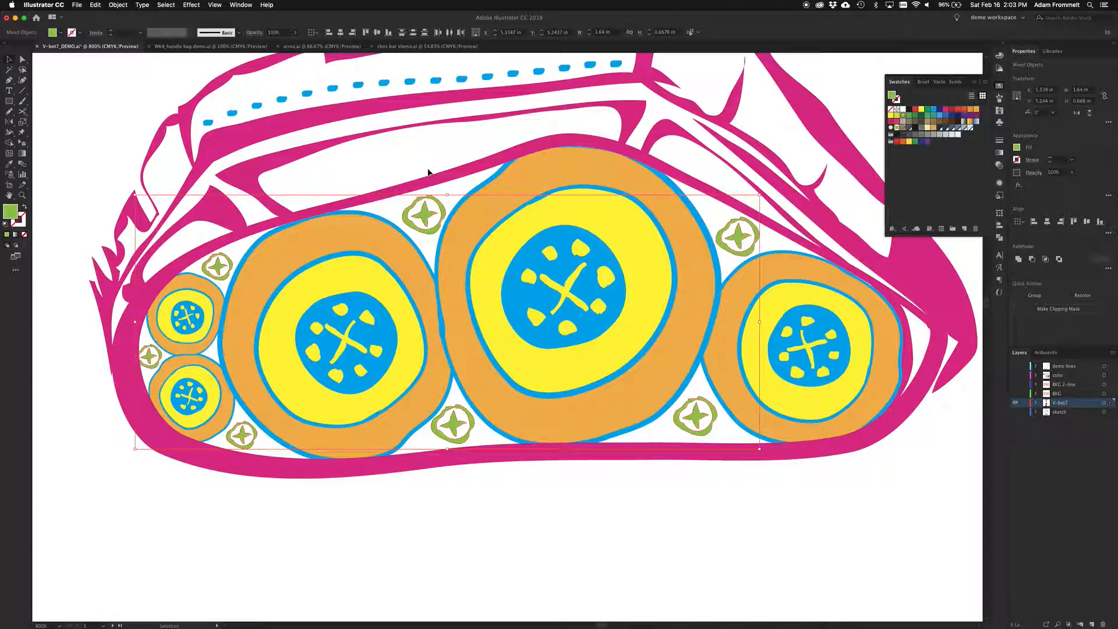
{"action": "left_click", "coordinate": [823, 82]}
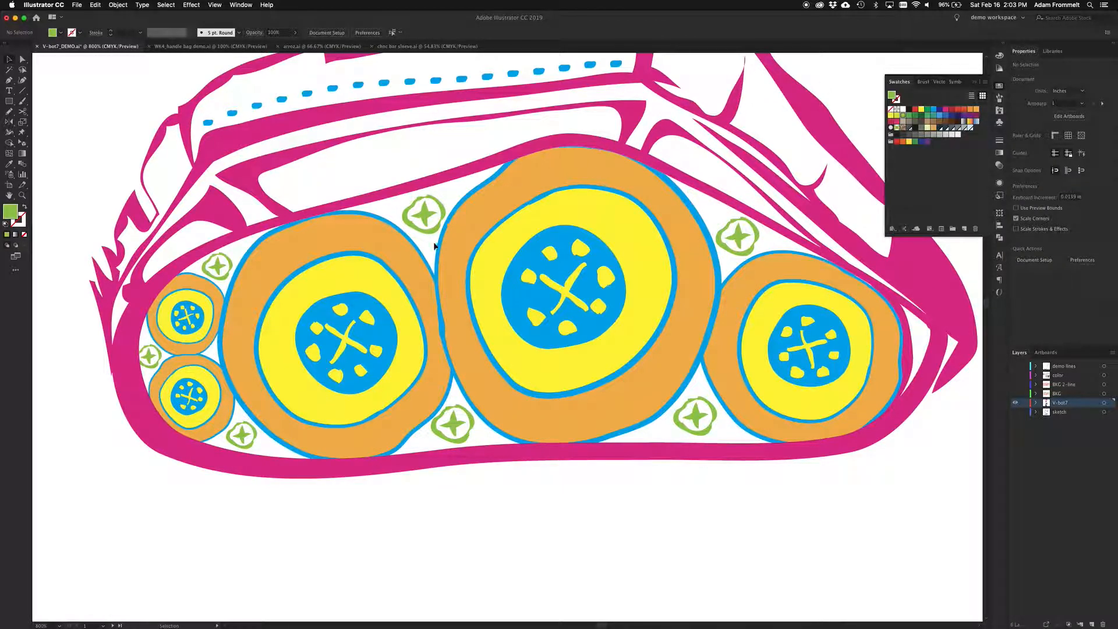
Review the Select Similar options for a green bolt shape and the list of items available for the control bar.
{"action": "left_click", "coordinate": [425, 214]}
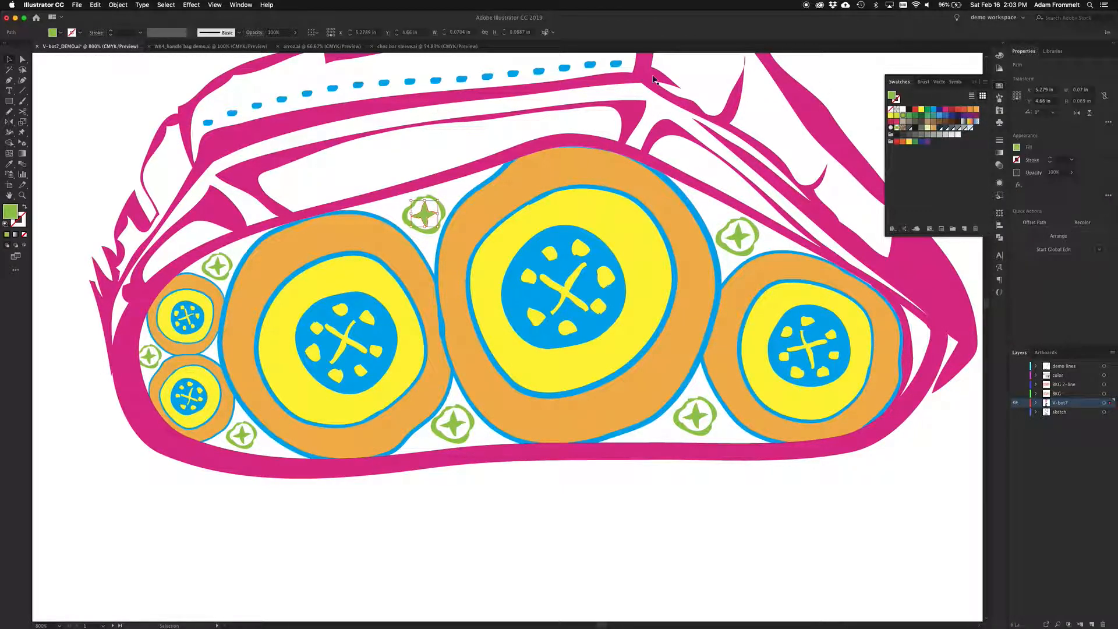
{"action": "left_click", "coordinate": [554, 33]}
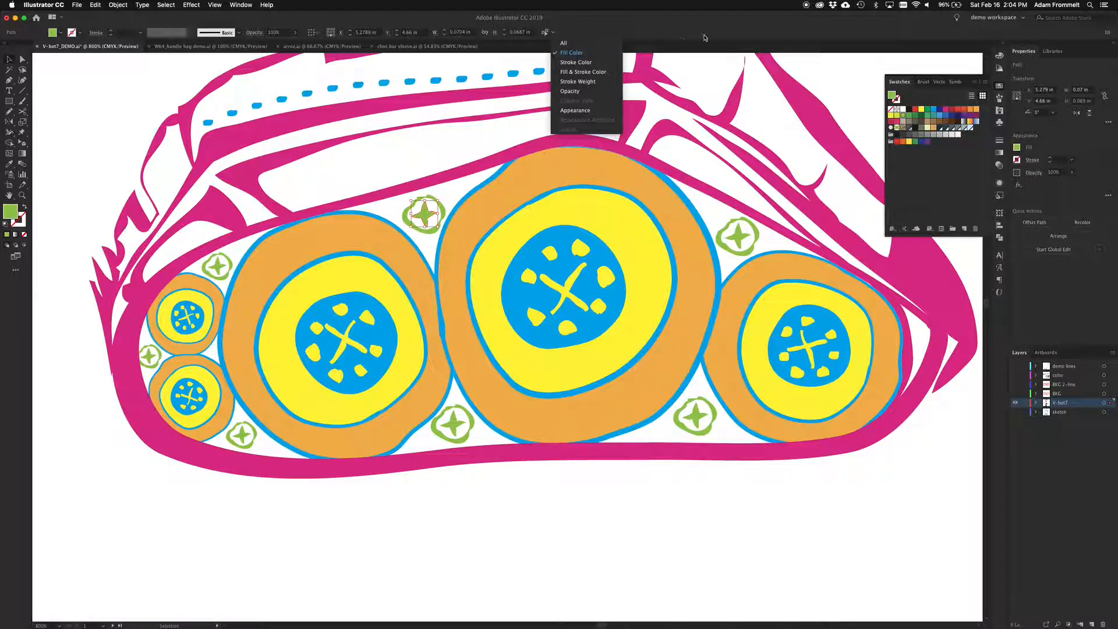
{"action": "left_click", "coordinate": [749, 35]}
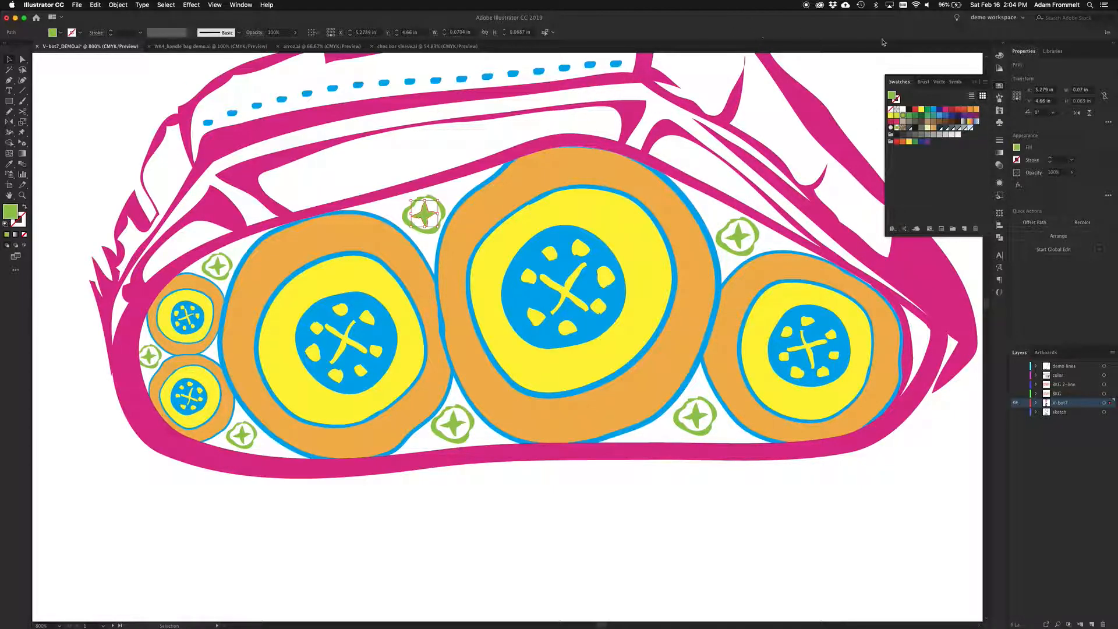
{"action": "left_click", "coordinate": [1107, 32]}
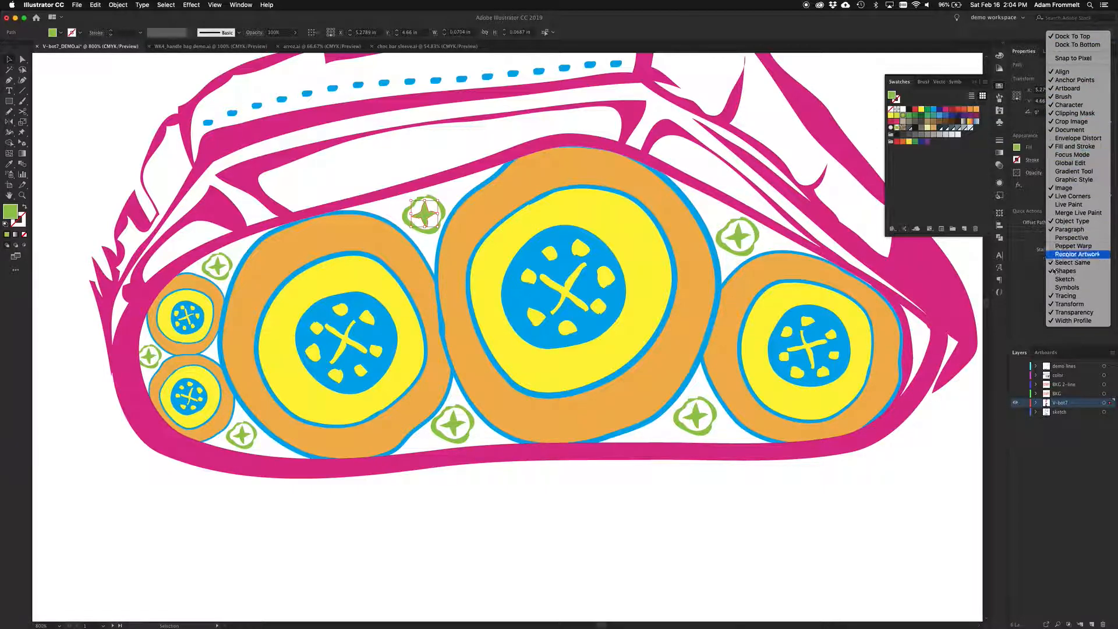
{"action": "left_click", "coordinate": [1019, 315]}
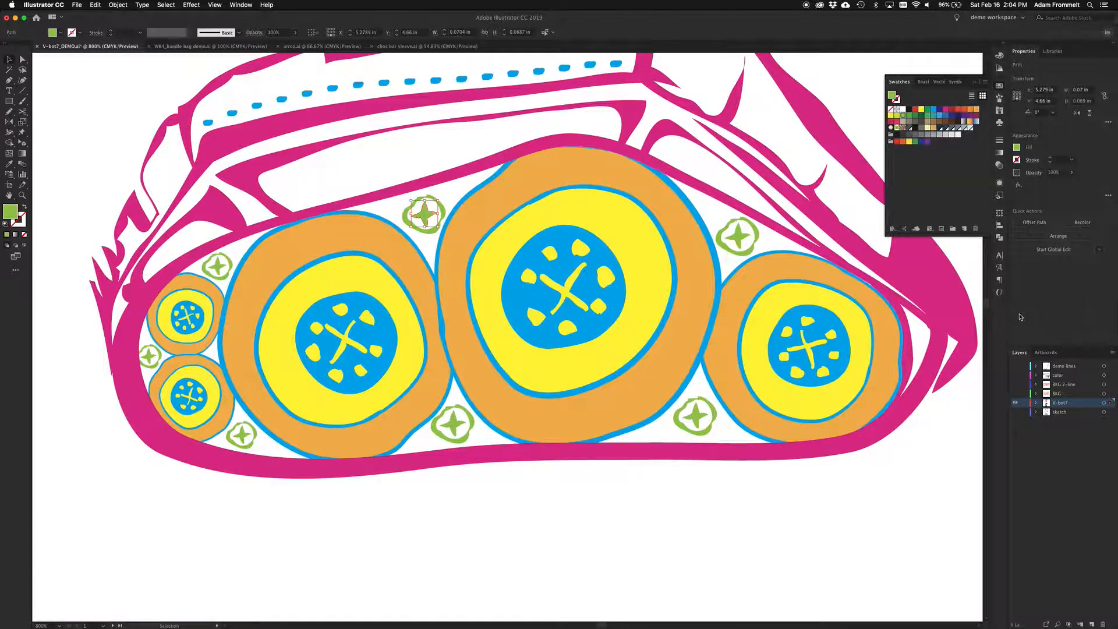
Inspect the robot's separate paths by selecting another bolt, the whole upper robot, and individual arm, neck and head parts.
{"action": "left_click", "coordinate": [735, 233]}
{"action": "key", "text": "a"}
{"action": "key", "text": "super+0"}
{"action": "key", "text": "v"}
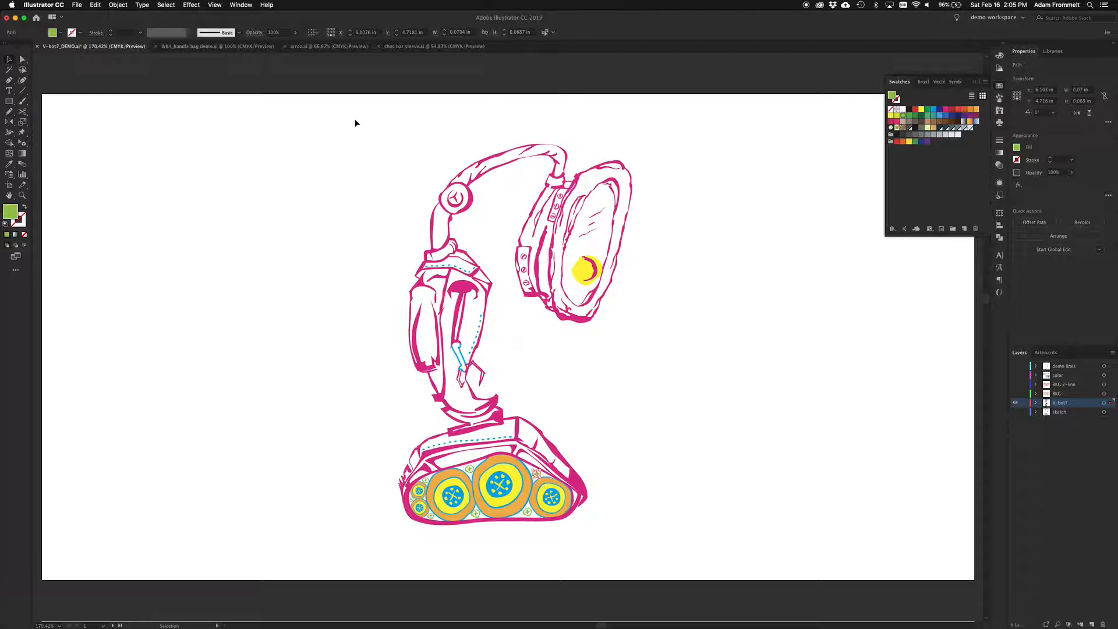
{"action": "left_click_drag", "start_coordinate": [350, 122], "coordinate": [620, 420]}
{"action": "left_click", "coordinate": [499, 367]}
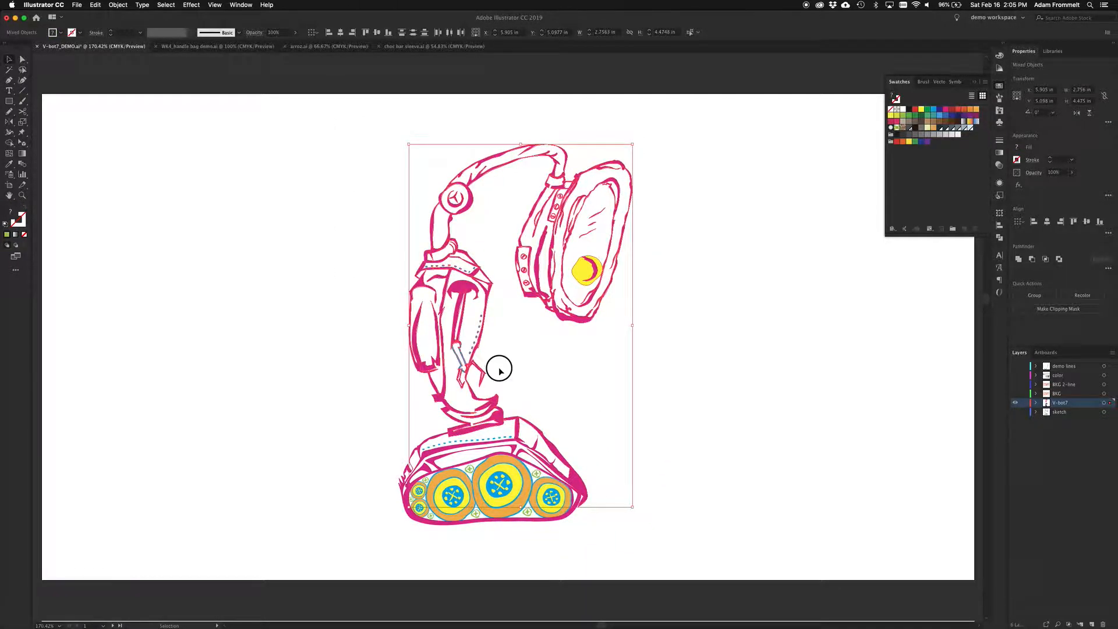
{"action": "left_click", "coordinate": [481, 405]}
{"action": "left_click", "coordinate": [445, 376]}
{"action": "left_click", "coordinate": [464, 285]}
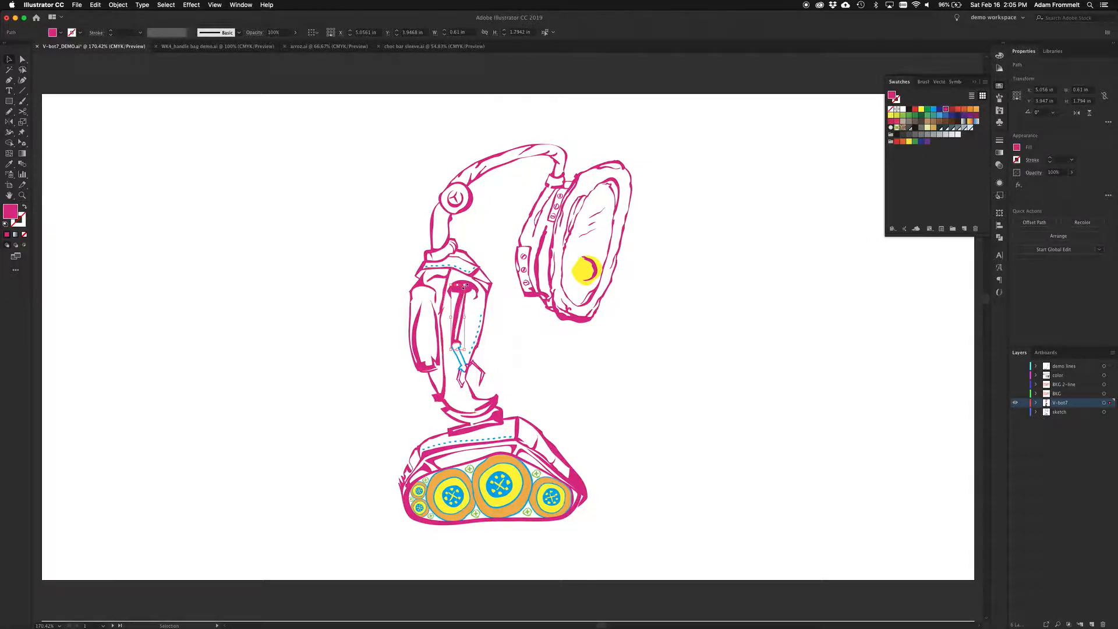
{"action": "left_click", "coordinate": [452, 229]}
{"action": "left_click", "coordinate": [451, 224]}
{"action": "left_click", "coordinate": [431, 231]}
{"action": "left_click", "coordinate": [496, 169]}
{"action": "left_click", "coordinate": [523, 257]}
{"action": "left_click", "coordinate": [422, 117]}
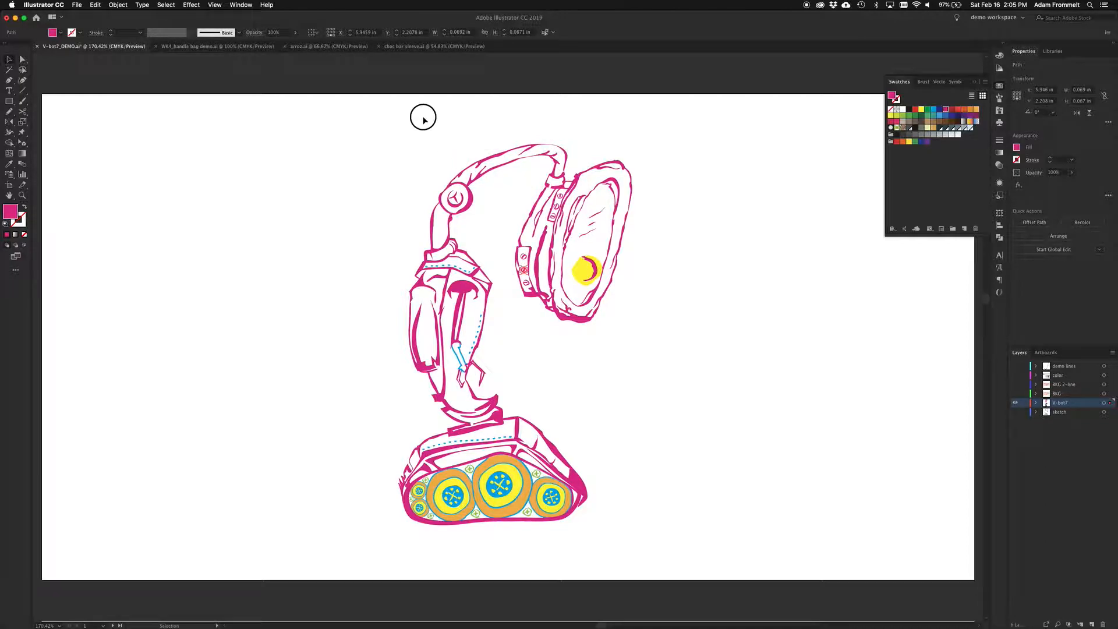
Select the entire robot artwork, unite it with the Pathfinder, and deselect it.
{"action": "left_click_drag", "start_coordinate": [352, 117], "coordinate": [663, 563]}
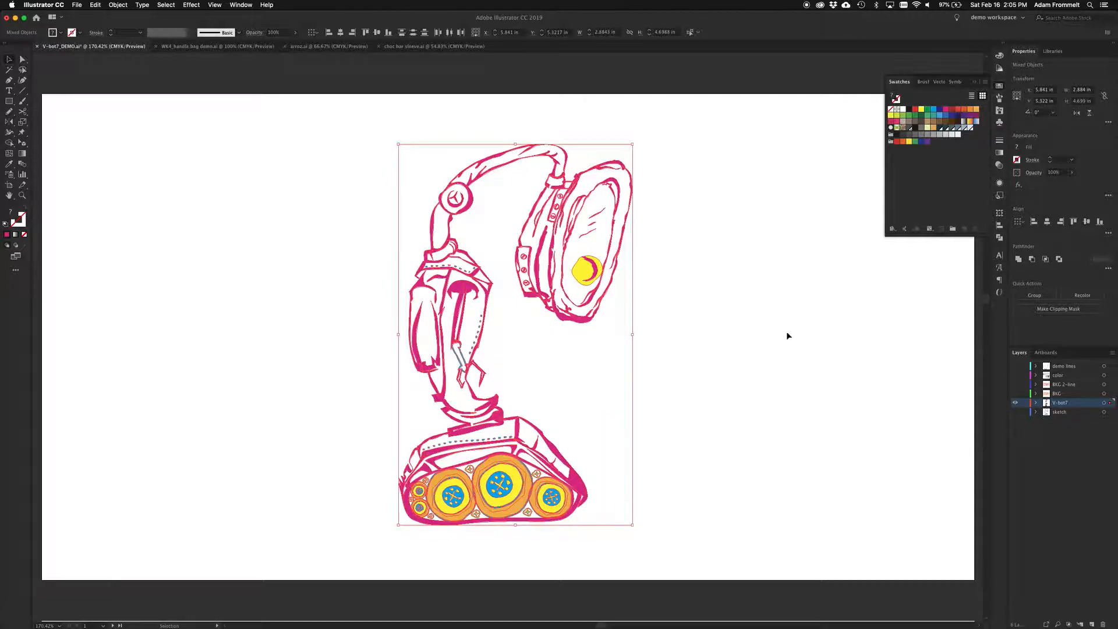
{"action": "left_click", "coordinate": [1019, 260]}
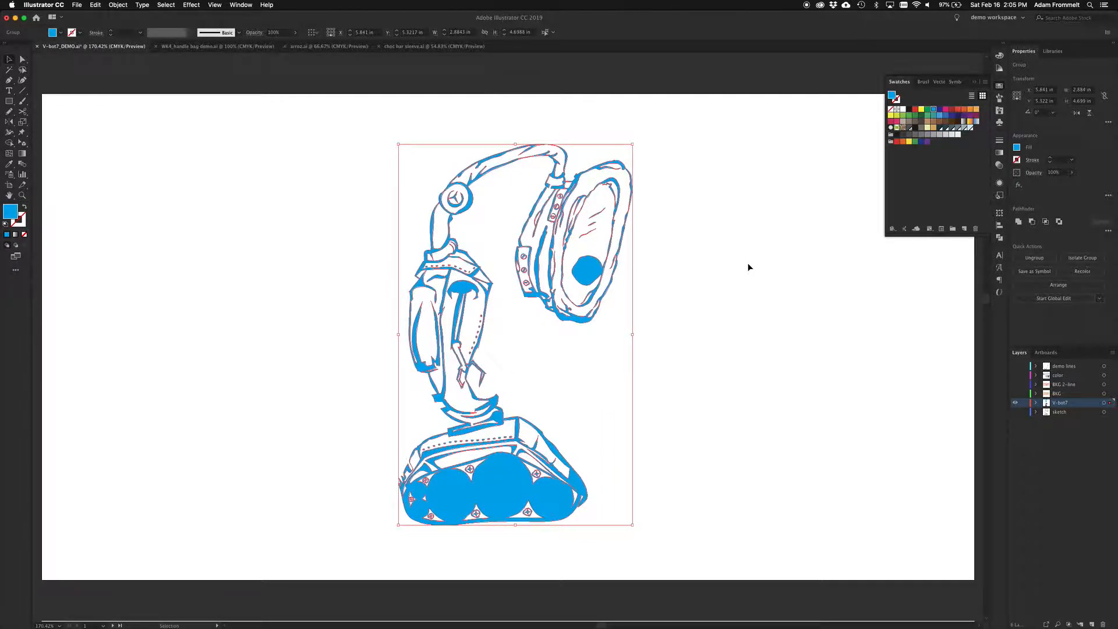
{"action": "left_click", "coordinate": [709, 342]}
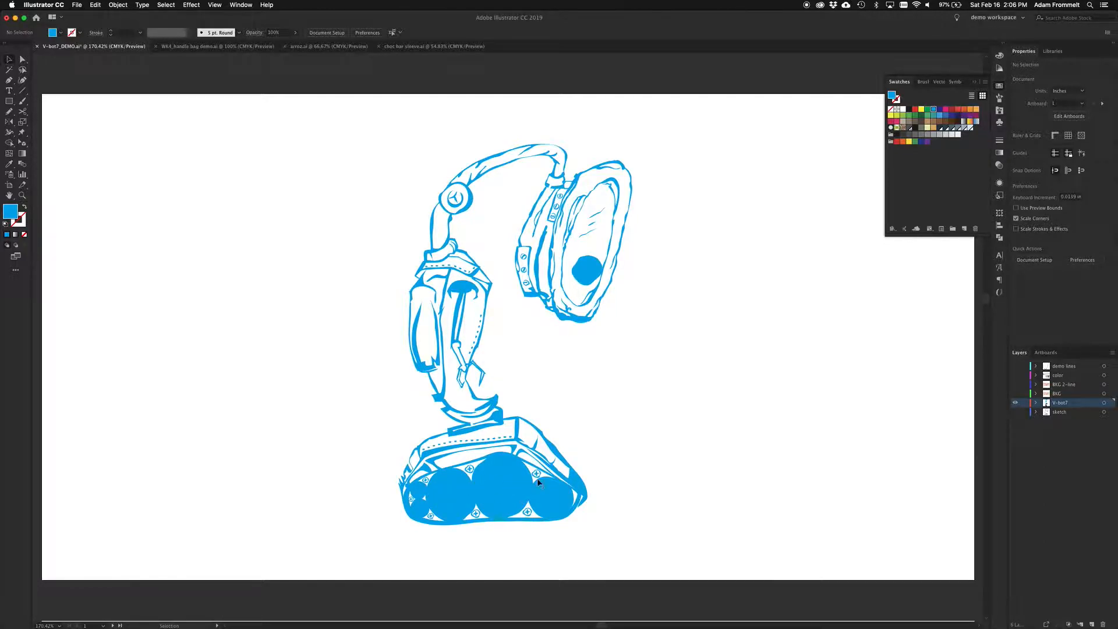
Draw a rectangle about 3.74 by 5.38 in around the robot, place it behind the artwork, and fill it yellow.
{"action": "key", "text": "m"}
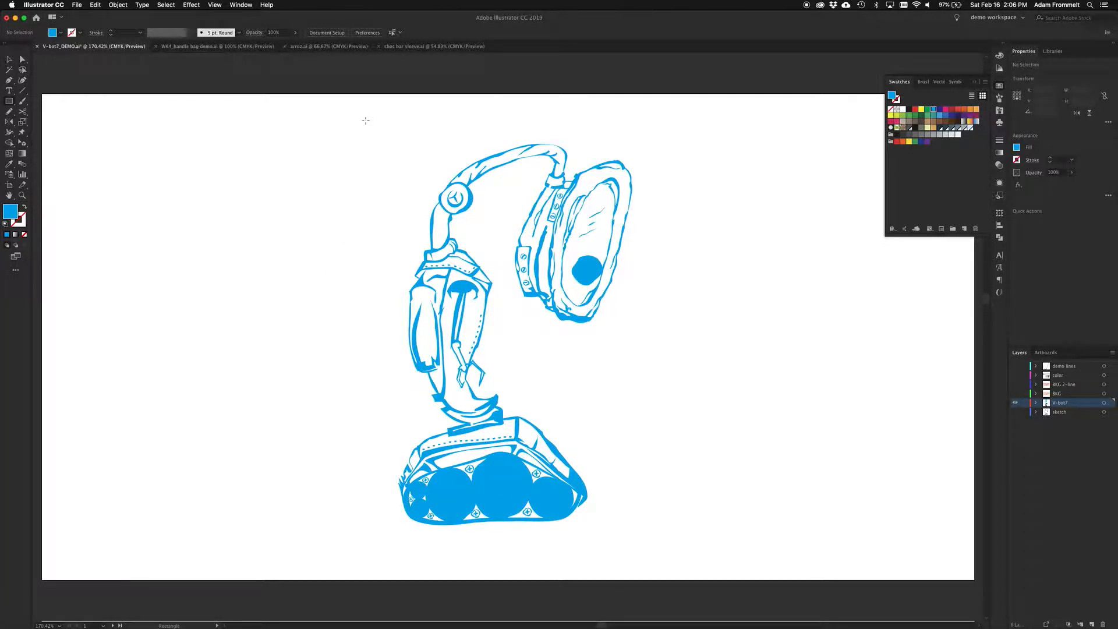
{"action": "mouse_move", "coordinate": [354, 115]}
{"action": "left_mouse_down"}
{"action": "mouse_move", "coordinate": [638, 476]}
{"action": "mouse_move", "coordinate": [662, 522]}
{"action": "mouse_move", "coordinate": [652, 559]}
{"action": "mouse_move", "coordinate": [658, 552]}
{"action": "left_mouse_up"}
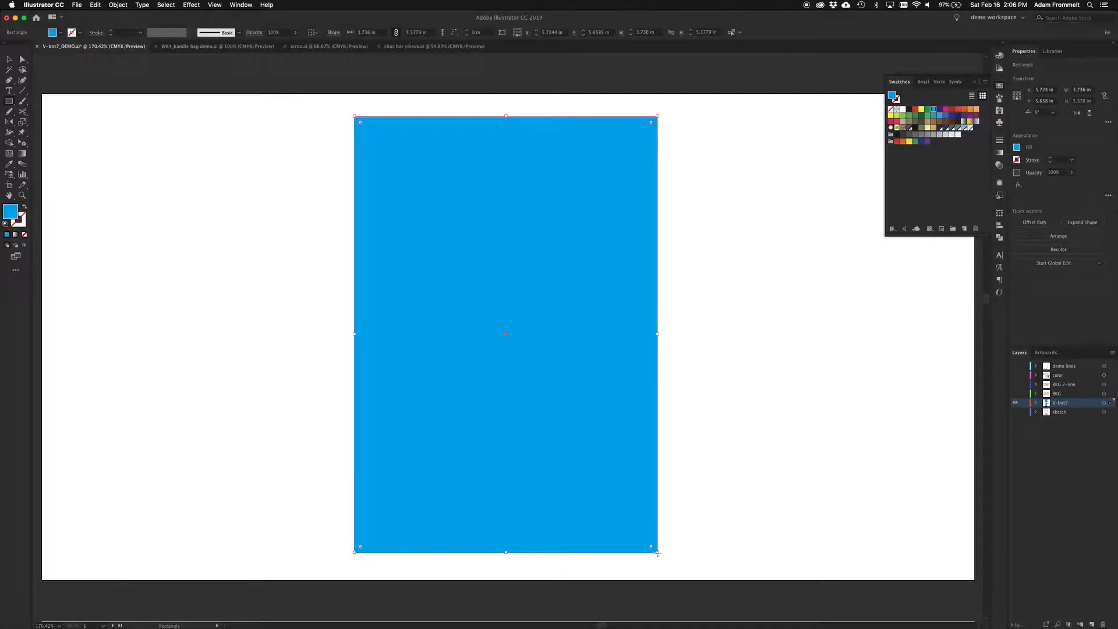
{"action": "key", "text": "super"}
{"action": "left_click", "coordinate": [921, 109]}
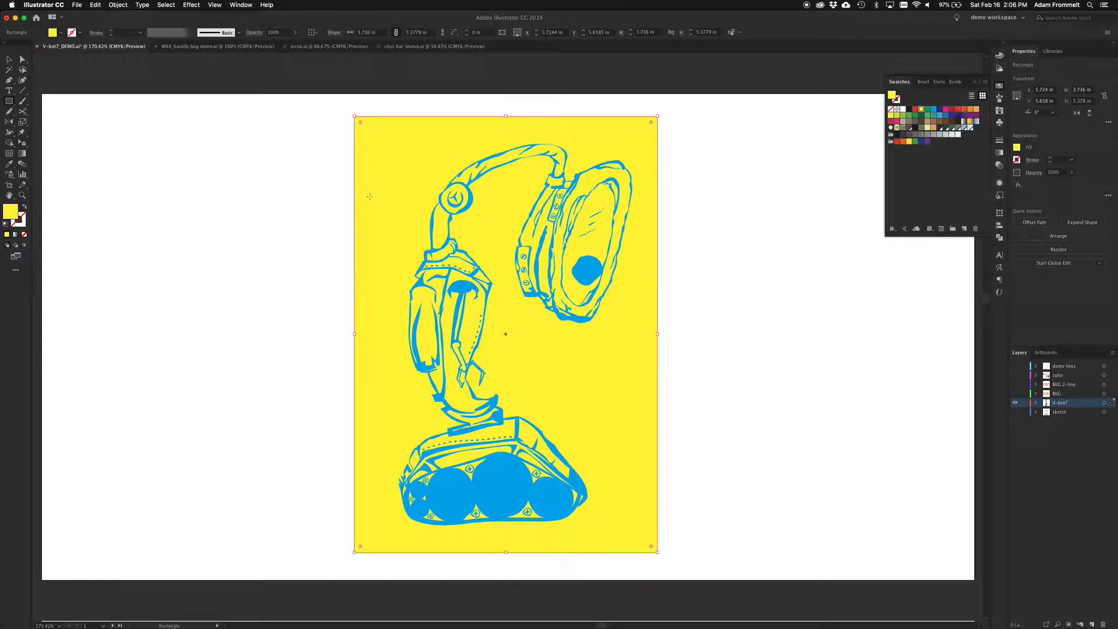
Select the robot and the yellow rectangle together and cut the robot line art out of the rectangle with Minus Front.
{"action": "key", "text": "v"}
{"action": "key", "text": "super+a"}
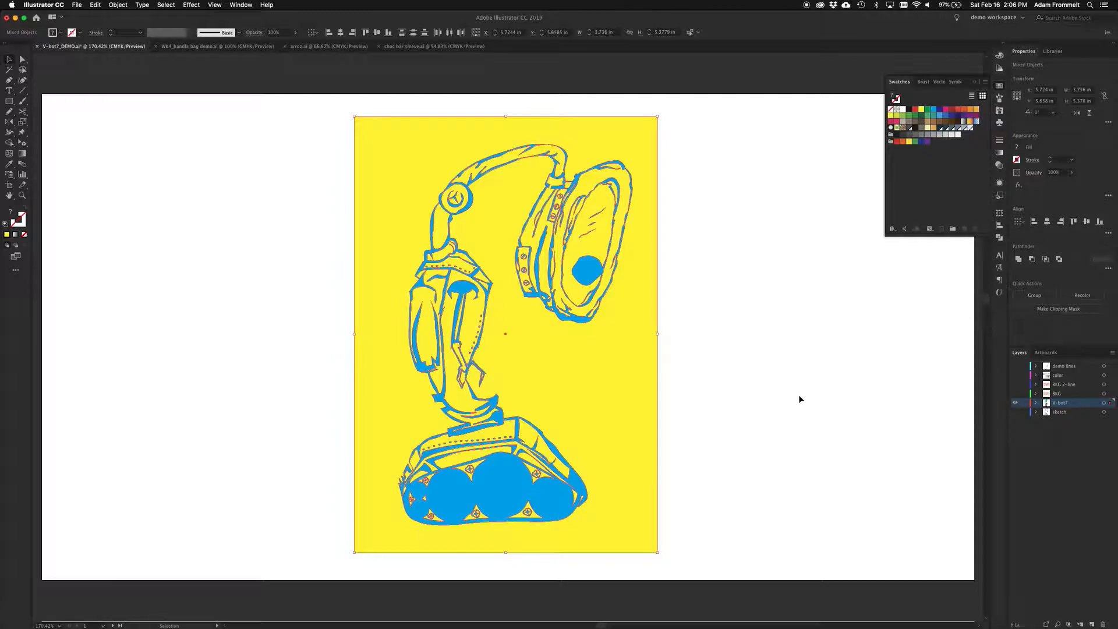
{"action": "left_click", "coordinate": [1032, 259]}
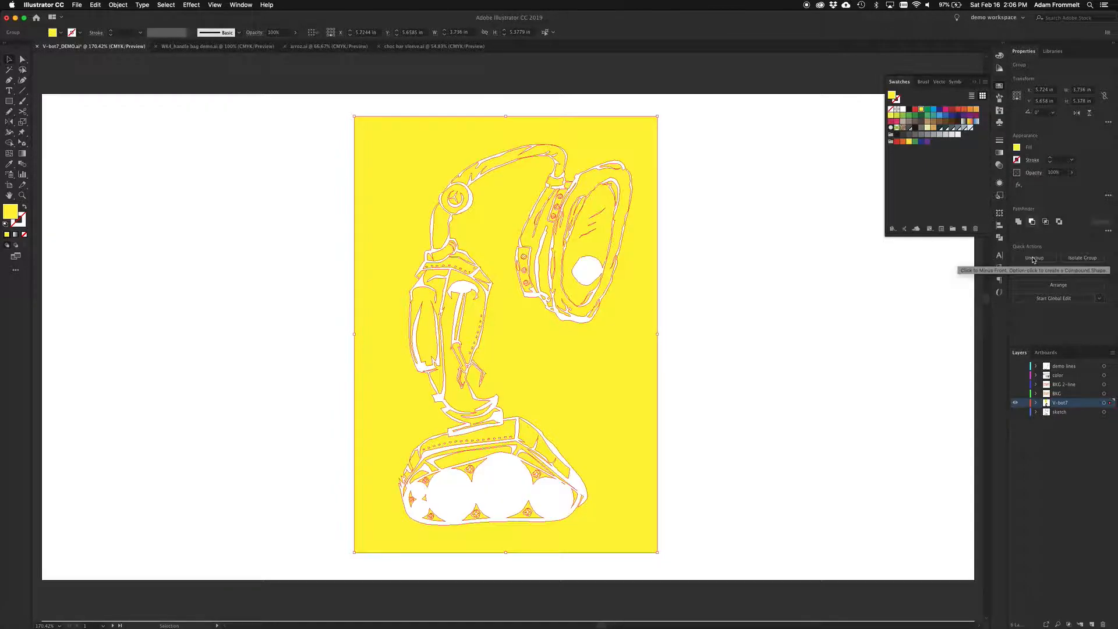
Ungroup the yellow cut-out and delete the outer background piece surrounding the robot.
{"action": "left_click", "coordinate": [694, 352]}
{"action": "left_click", "coordinate": [622, 372]}
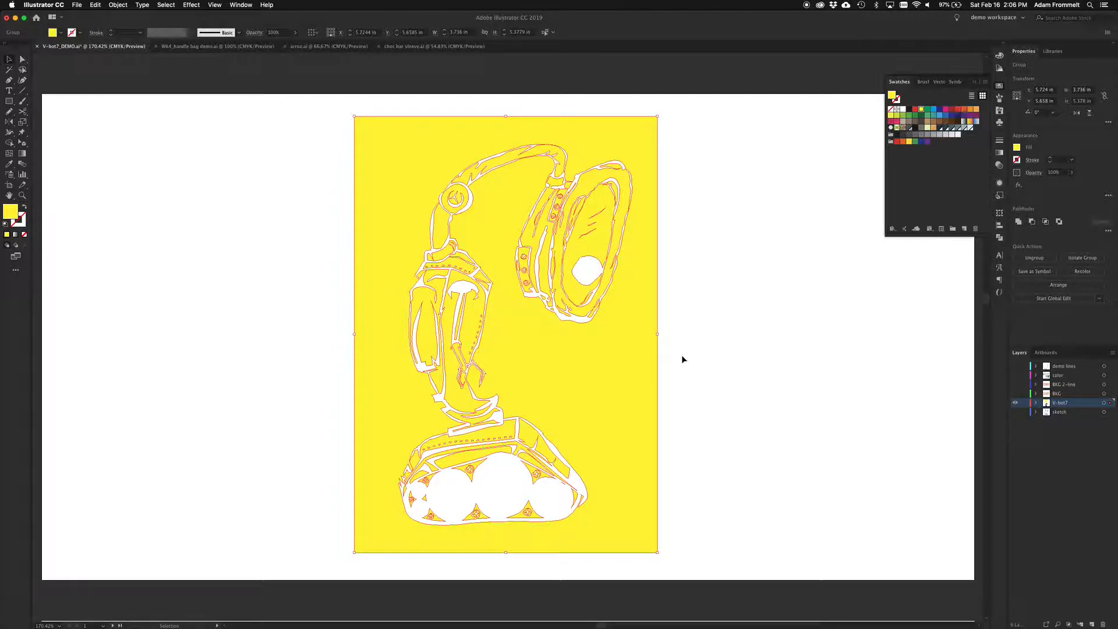
{"action": "key", "text": "super+shift+g"}
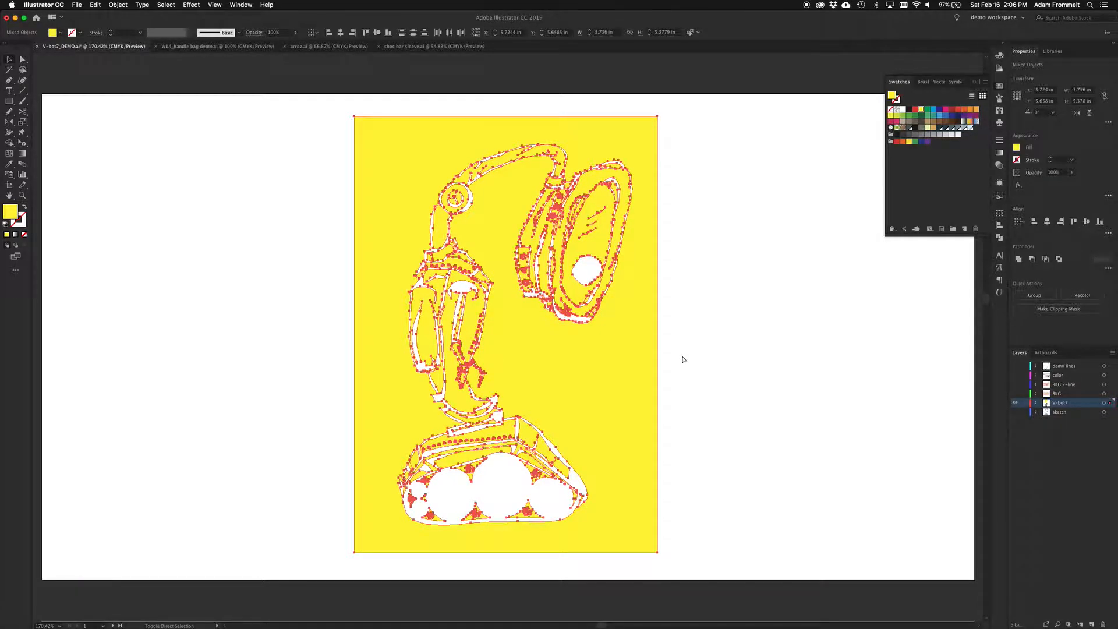
{"action": "key", "text": "super+8"}
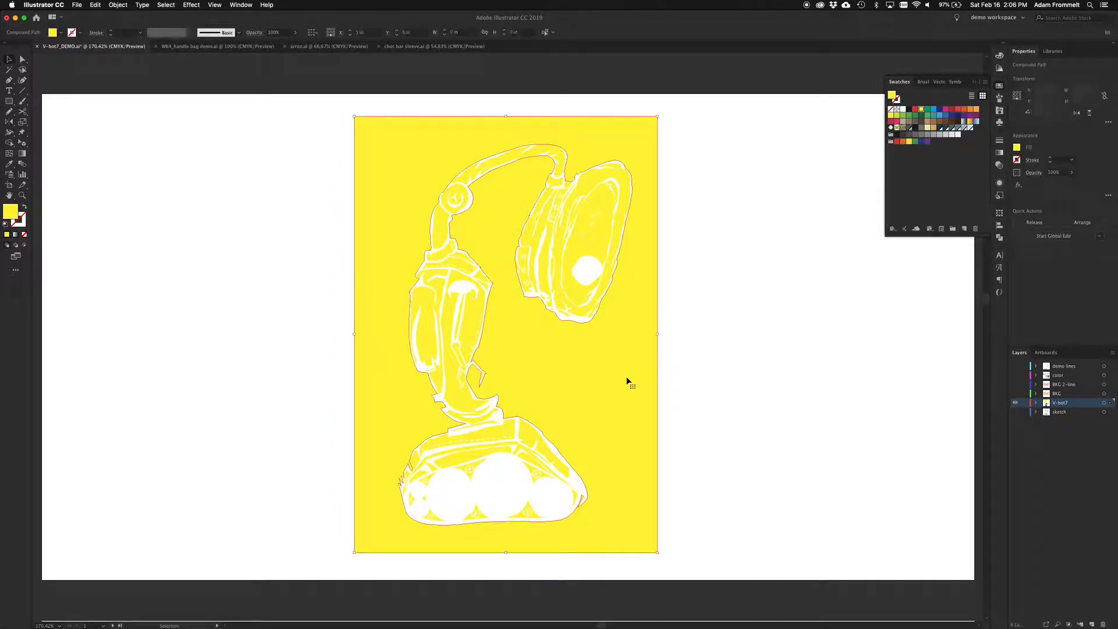
{"action": "key", "text": "Delete"}
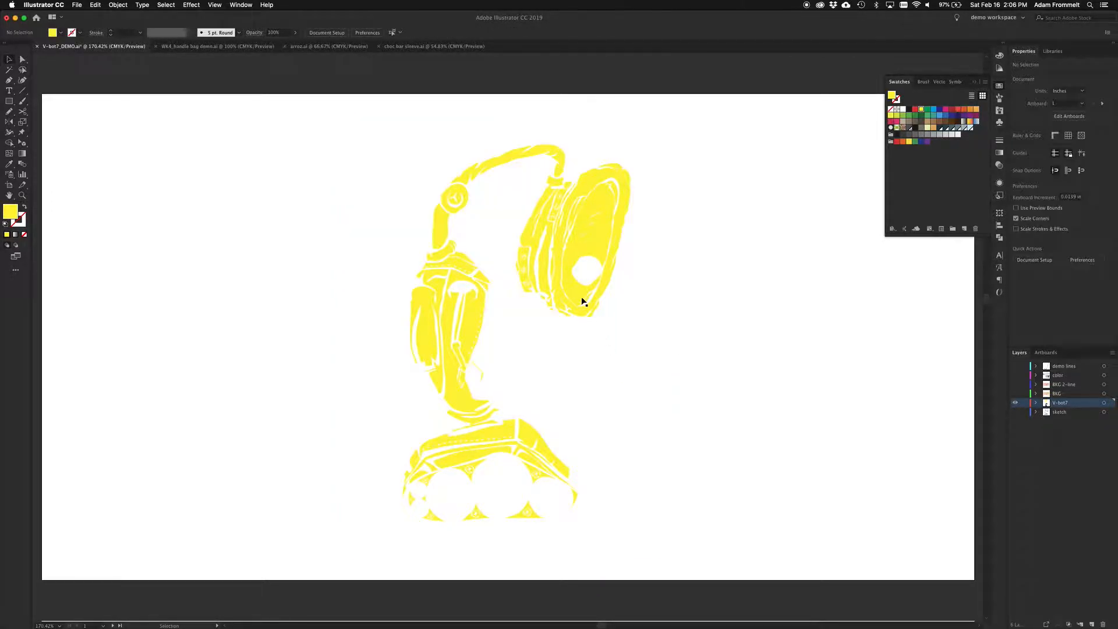
Fill the robot head's lens area with light blue and the rim around it with dark gray, and deselect.
{"action": "left_click", "coordinate": [594, 242]}
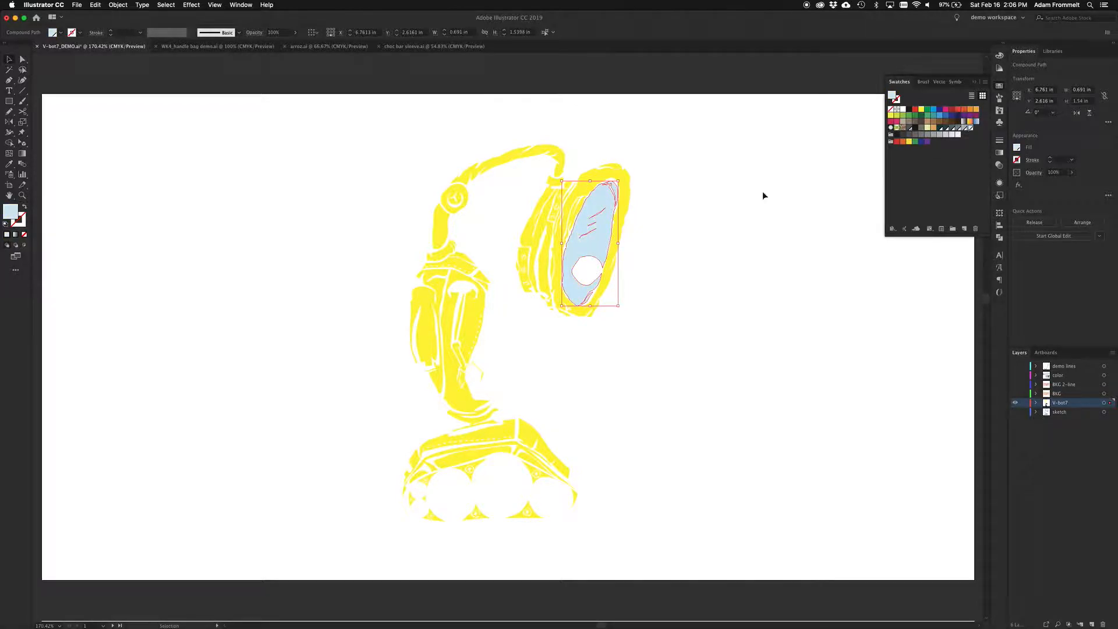
{"action": "left_click", "coordinate": [621, 173]}
{"action": "left_click", "coordinate": [922, 128]}
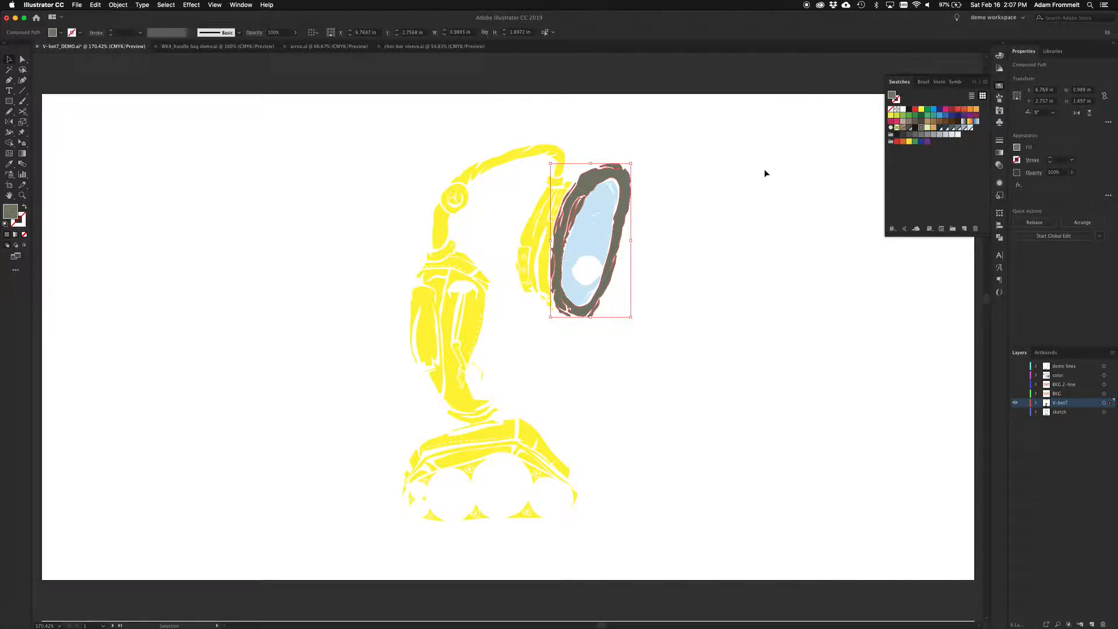
{"action": "left_click", "coordinate": [685, 192]}
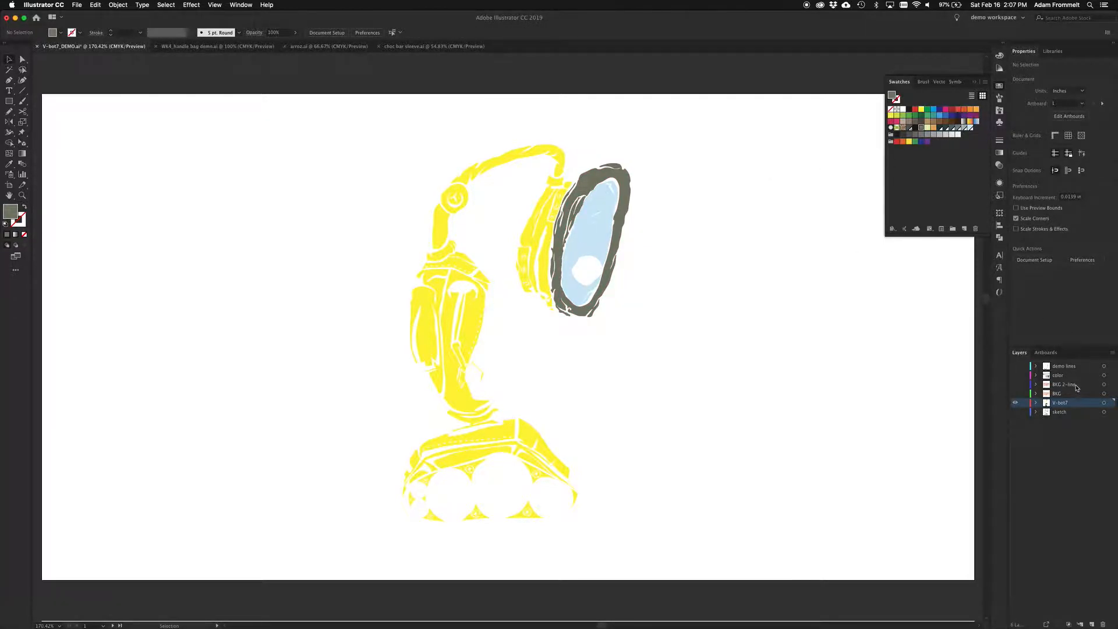
Go to the begin BKG artboard and show the demo lines, color, BKG 2-line, BKG and V-bot7 layers.
{"action": "left_click", "coordinate": [1046, 353]}
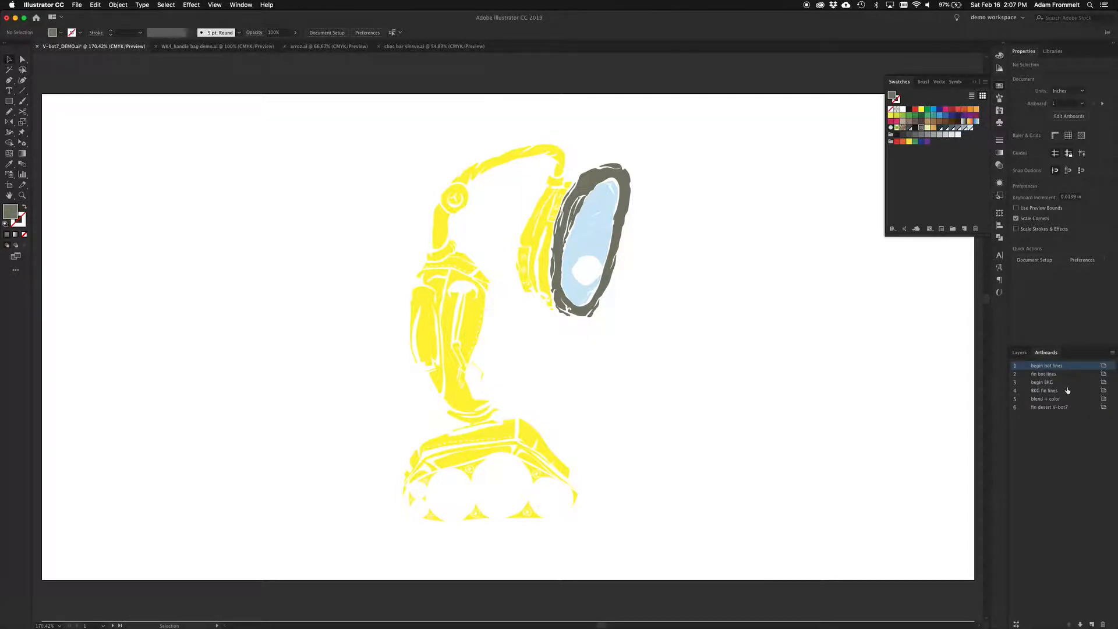
{"action": "double_click", "coordinate": [1064, 382]}
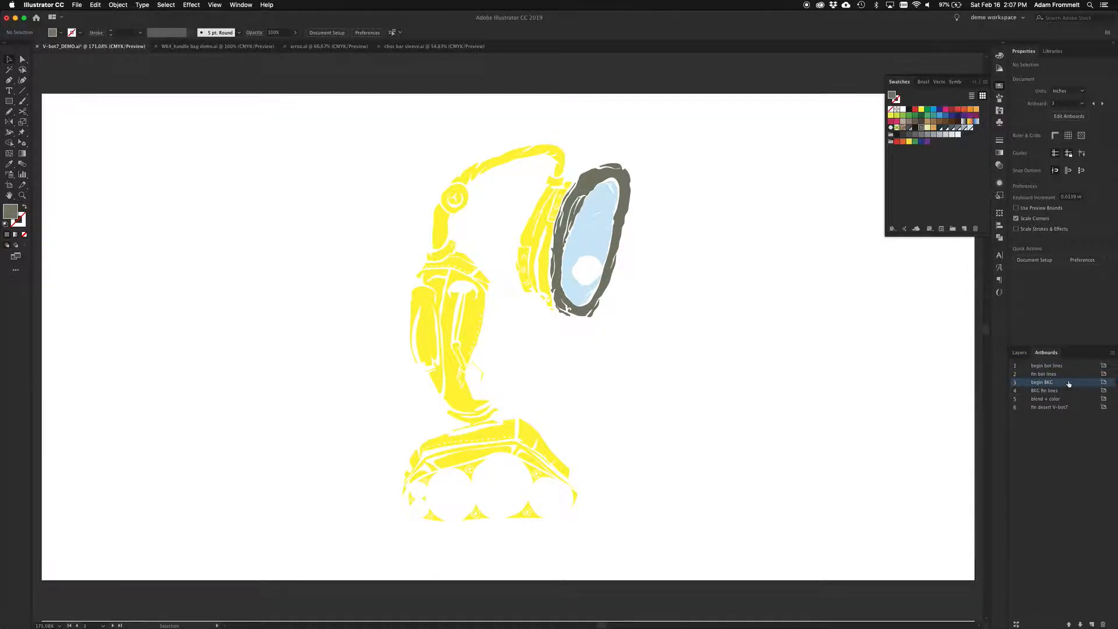
{"action": "left_click", "coordinate": [1019, 352]}
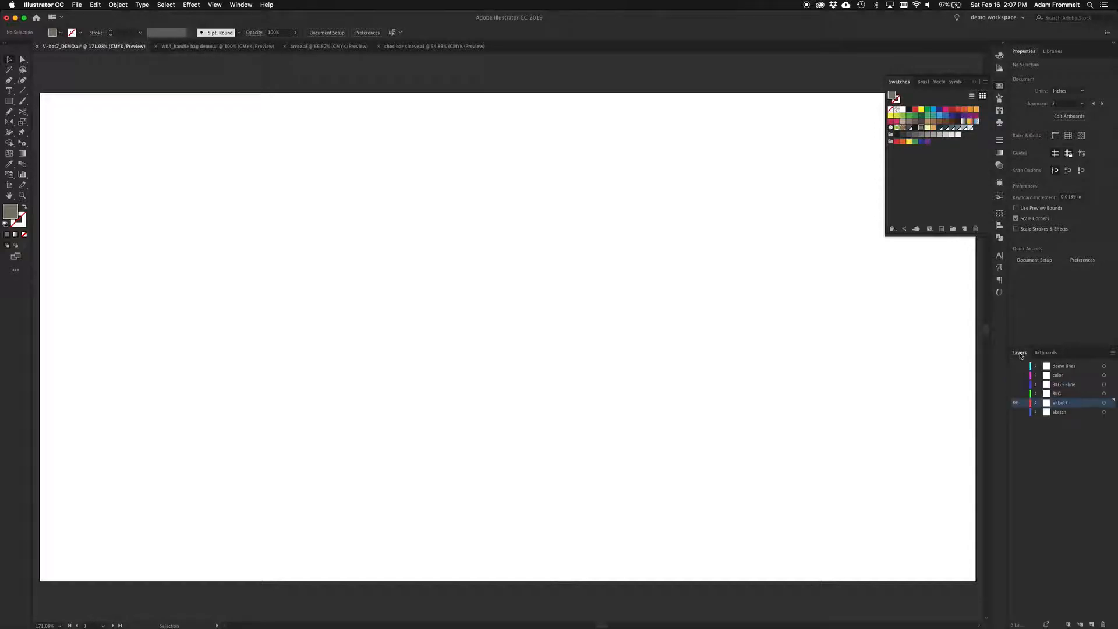
{"action": "left_click", "coordinate": [1015, 402]}
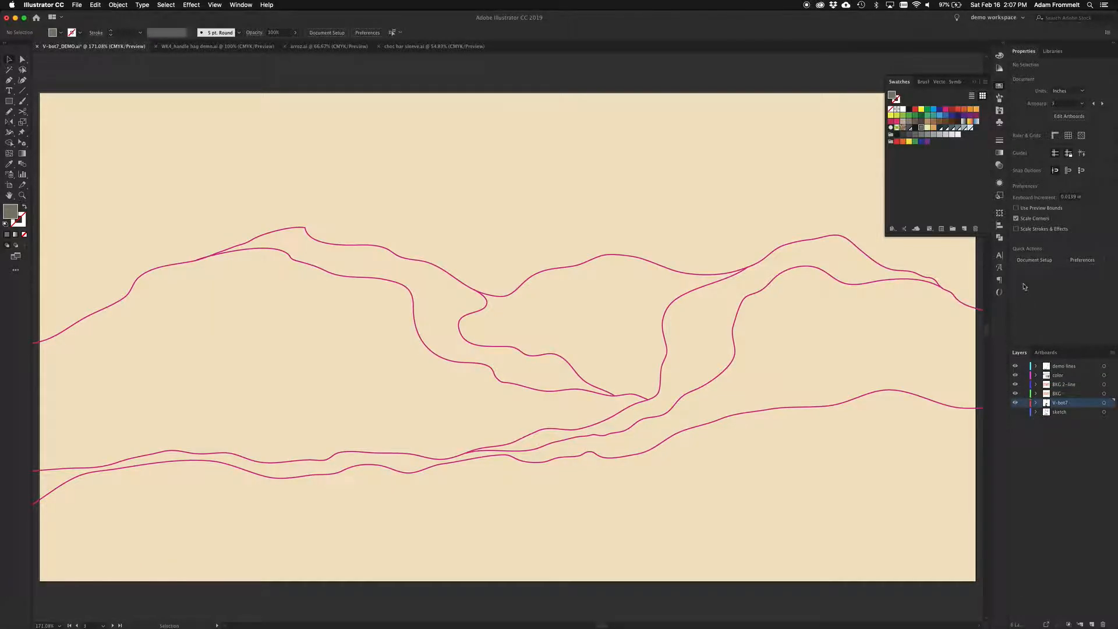
Compare the desert lines on the begin BKG artboard with the doubled ridge lines on the BKG fin lines artboard.
{"action": "left_click", "coordinate": [1045, 353]}
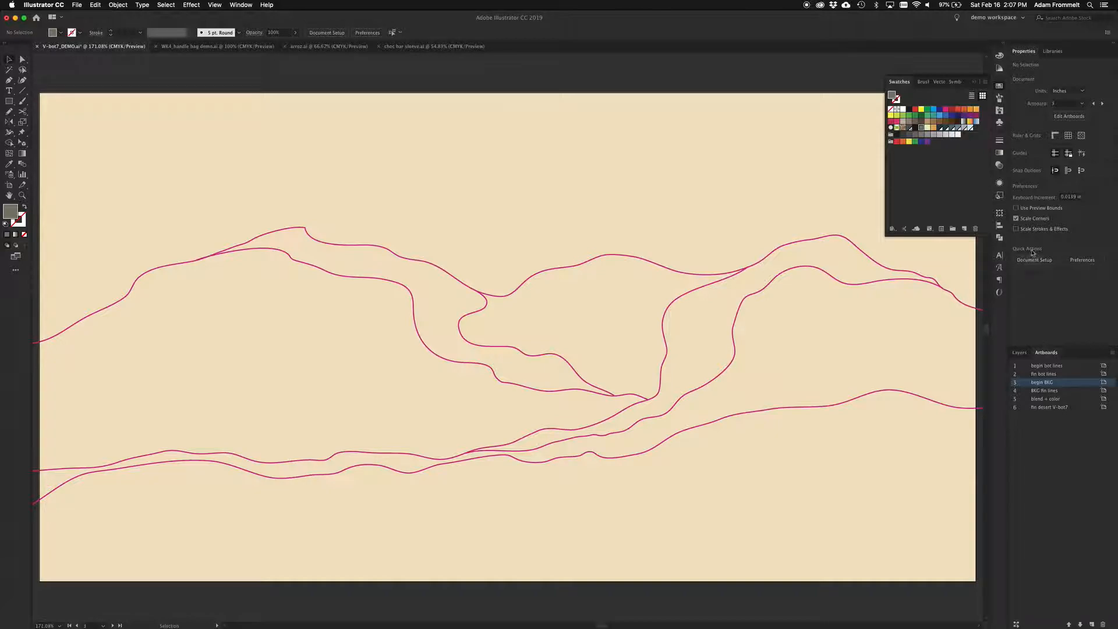
{"action": "left_click", "coordinate": [971, 81]}
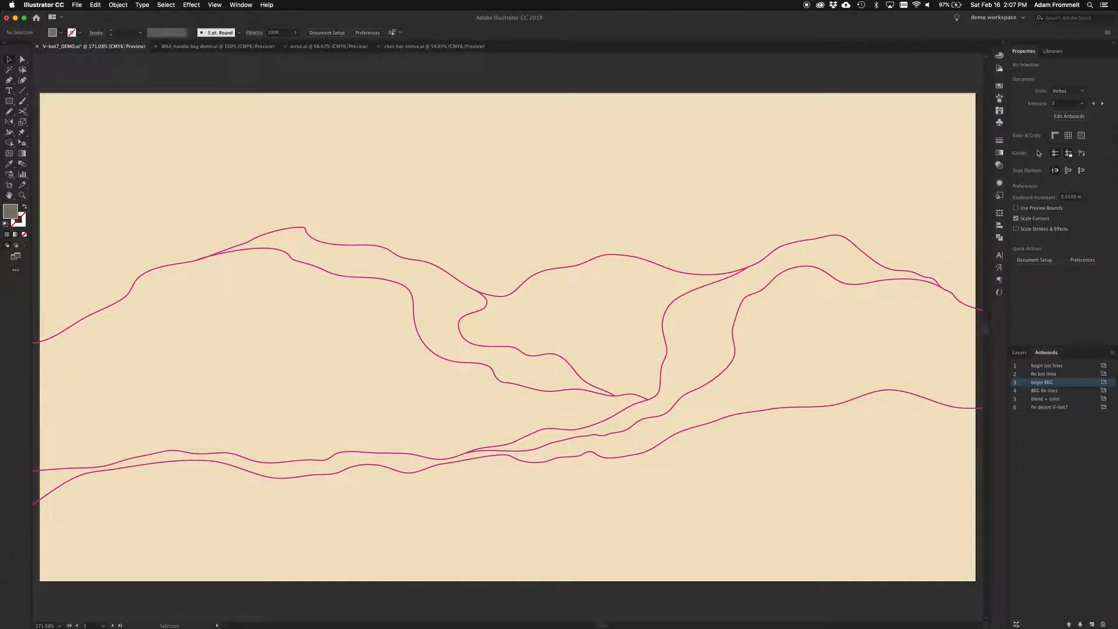
{"action": "key", "text": "super+minus"}
{"action": "key", "text": "v"}
{"action": "left_click", "coordinate": [585, 179]}
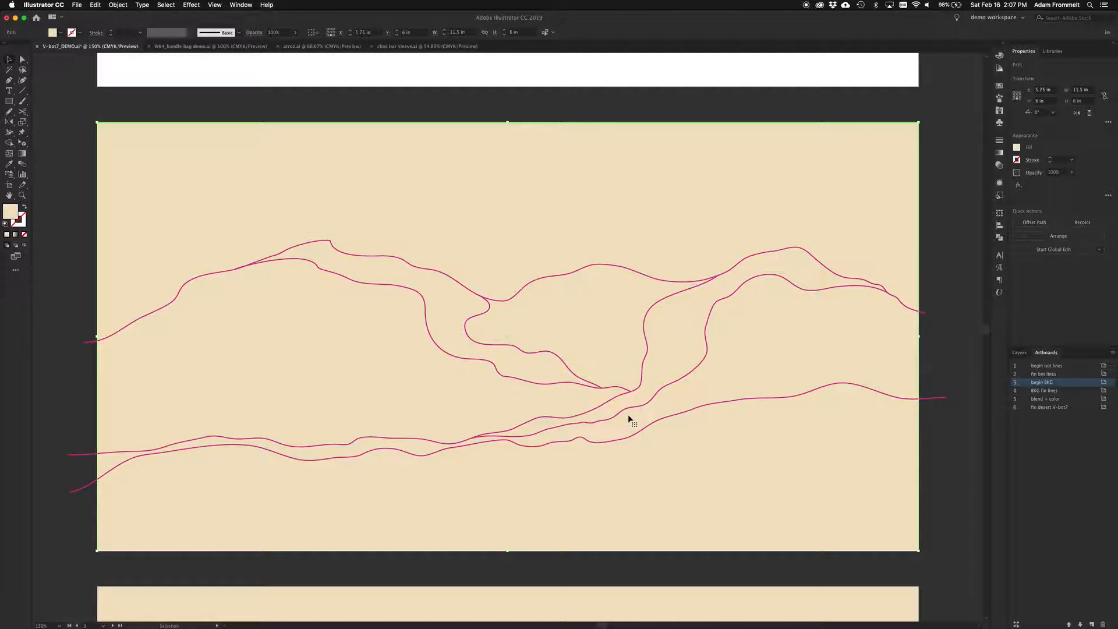
{"action": "double_click", "coordinate": [1073, 390]}
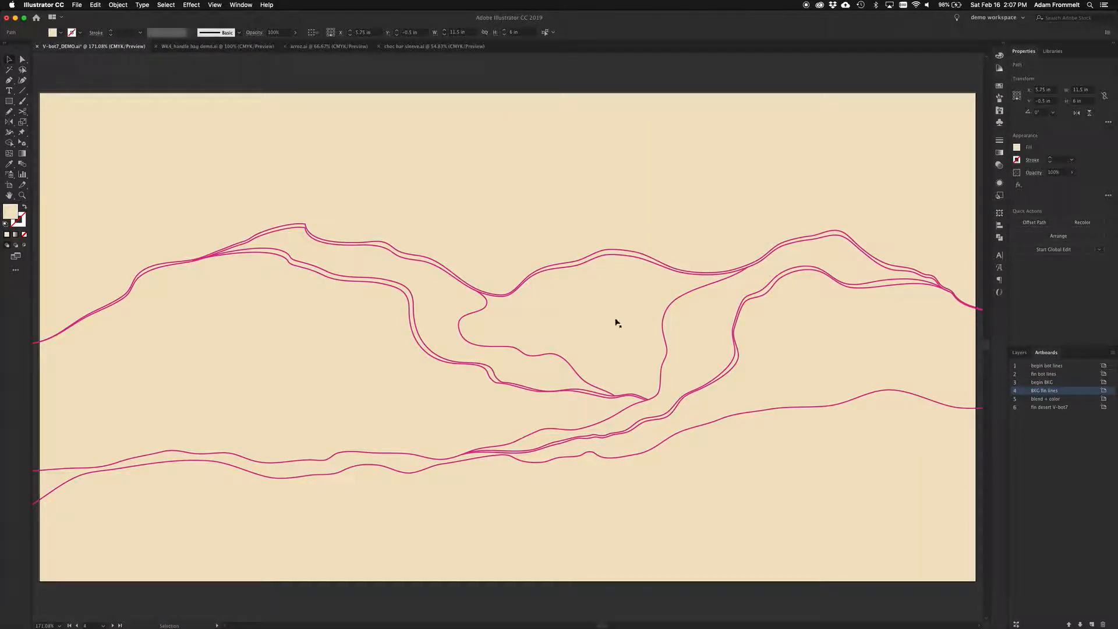
{"action": "left_click", "coordinate": [415, 324]}
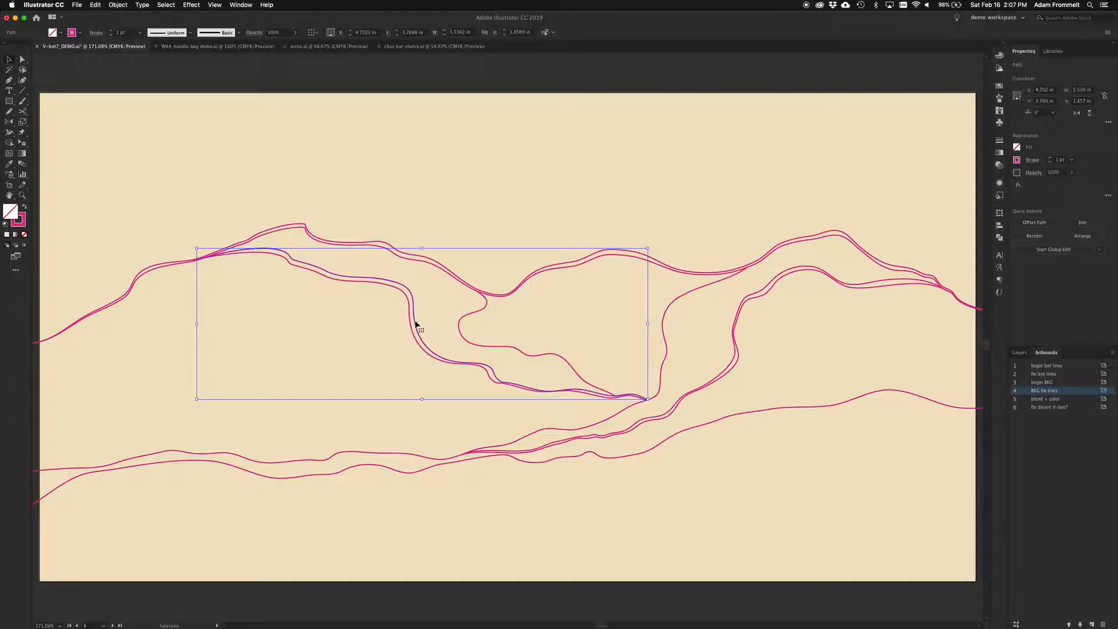
{"action": "scroll", "coordinate": [415, 324], "scroll_direction": "up", "scroll_amount": 15}
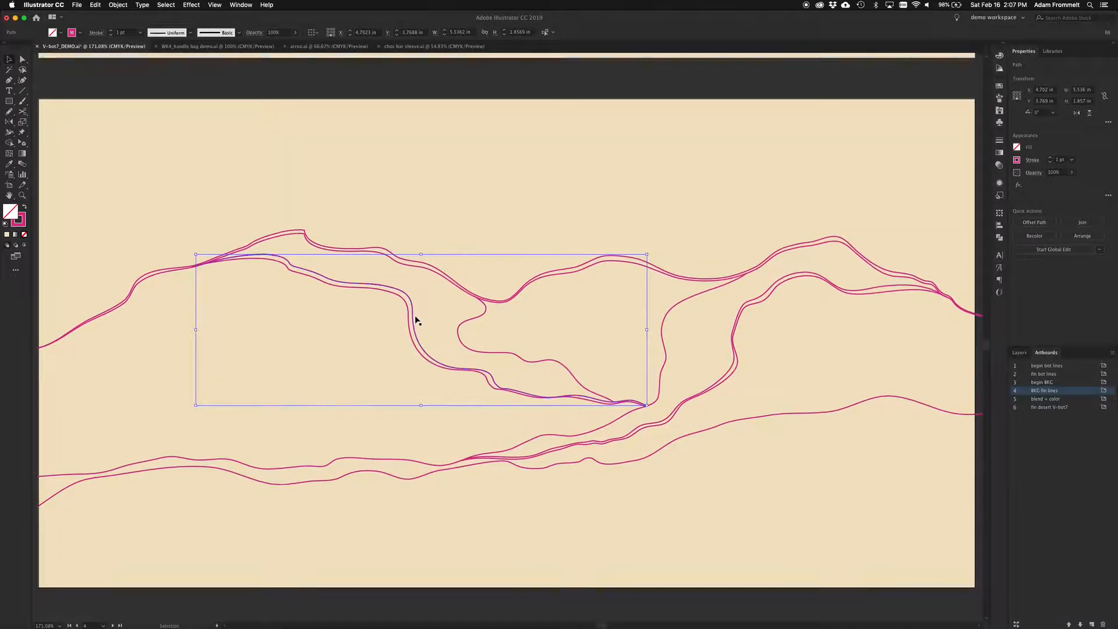
{"action": "scroll", "coordinate": [417, 320], "scroll_direction": "up", "scroll_amount": 3}
On the begin BKG artboard, duplicate the left inner ridge line in place and stretch and nudge the copy slightly upward as a second contour.
{"action": "left_click", "coordinate": [418, 285]}
{"action": "left_click", "coordinate": [419, 286]}
{"action": "key", "text": "a"}
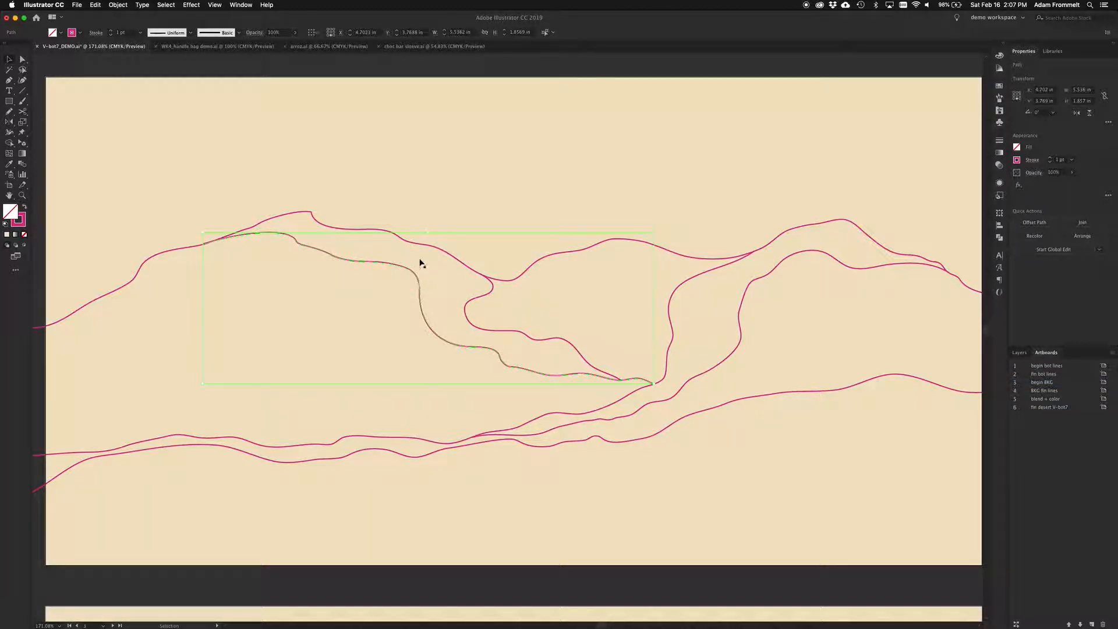
{"action": "left_click_drag", "start_coordinate": [428, 234], "coordinate": [429, 232]}
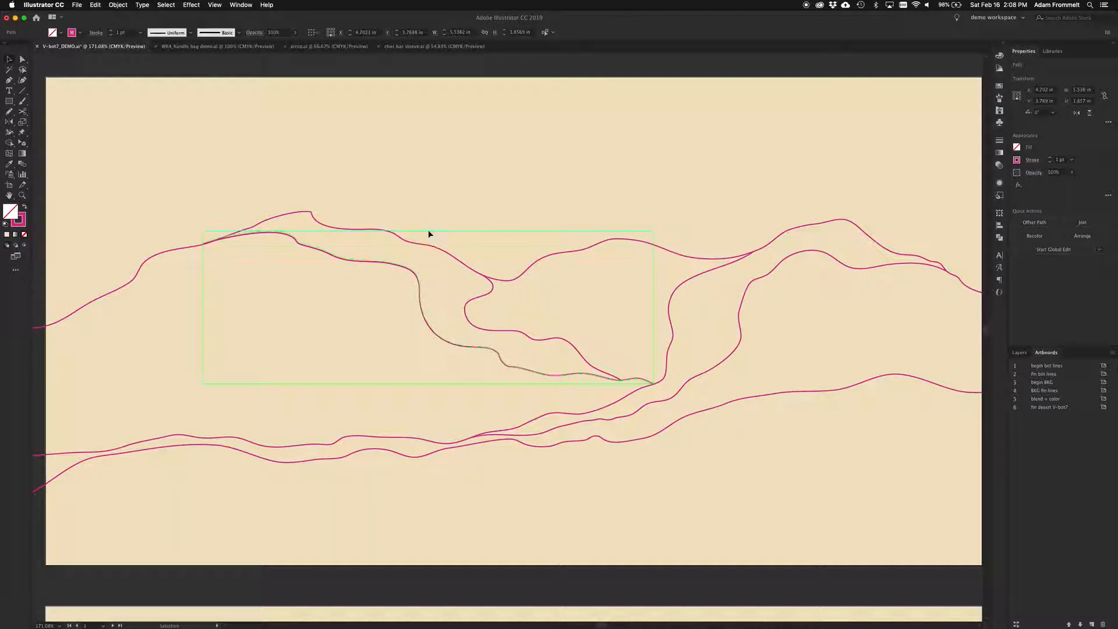
{"action": "left_click_drag", "start_coordinate": [653, 231], "coordinate": [657, 226]}
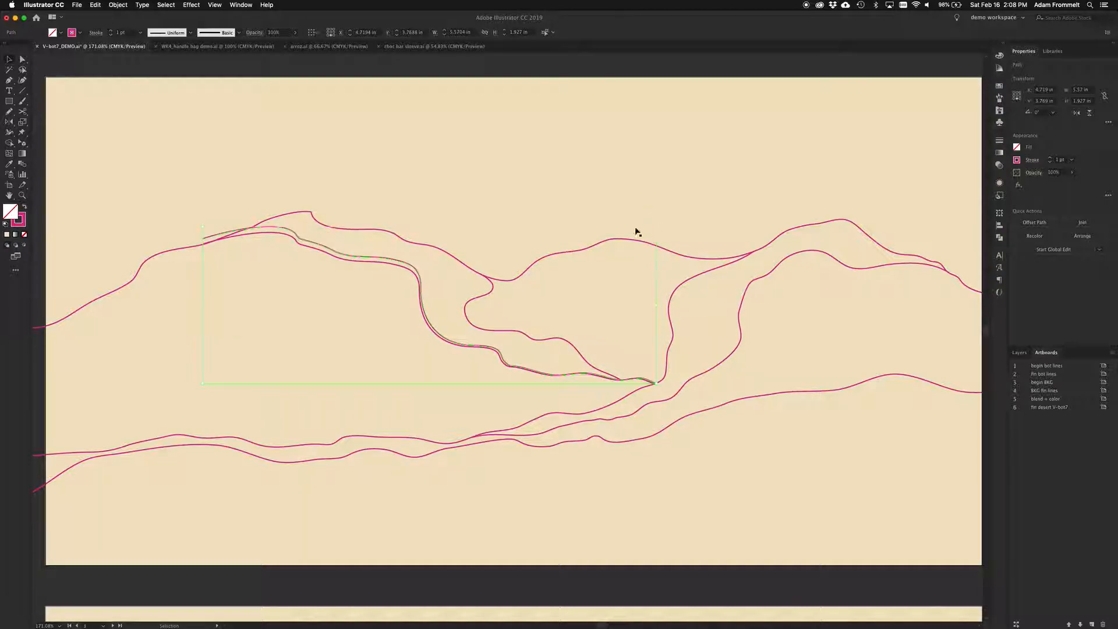
{"action": "key", "text": "Up"}
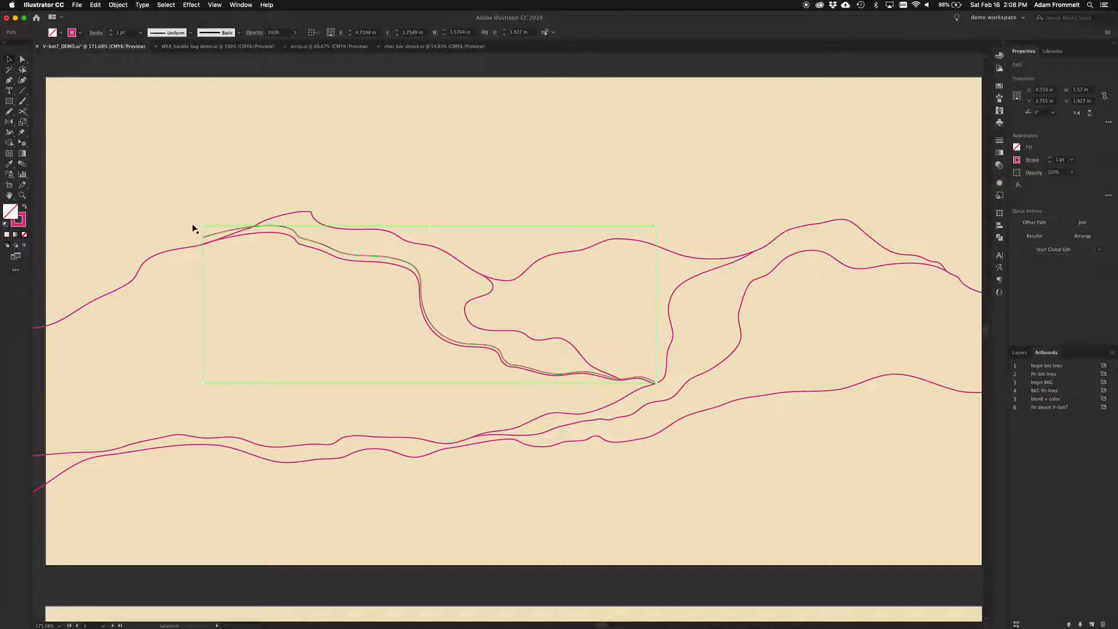
{"action": "left_click_drag", "start_coordinate": [200, 224], "coordinate": [203, 231]}
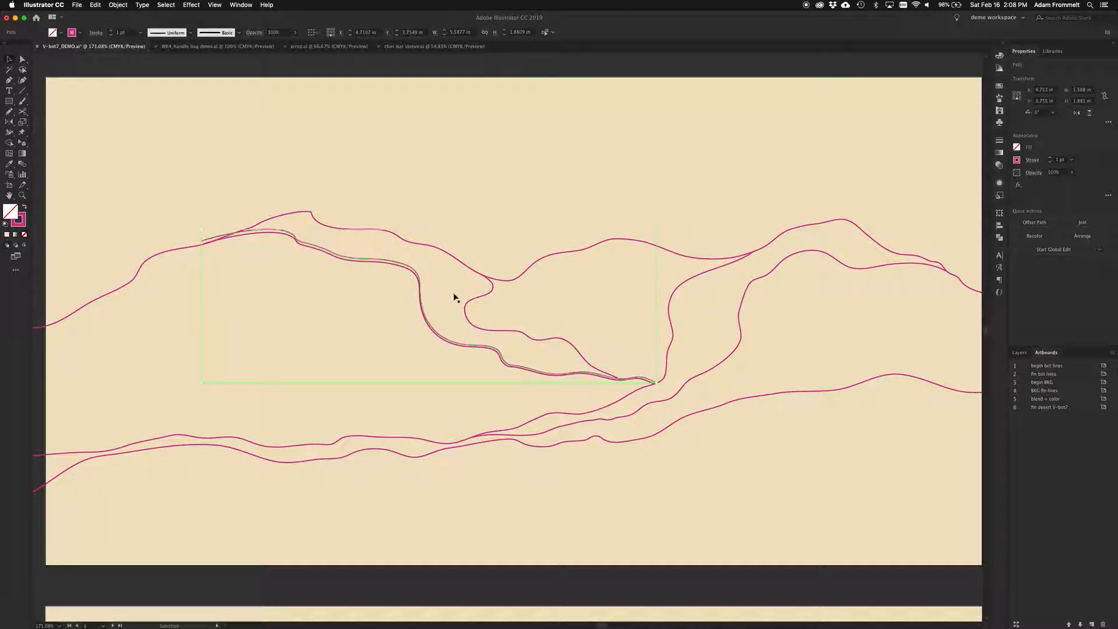
Duplicate the long mountain skyline path in place and stretch the copy slightly taller to form a thin double line.
{"action": "left_click", "coordinate": [556, 255]}
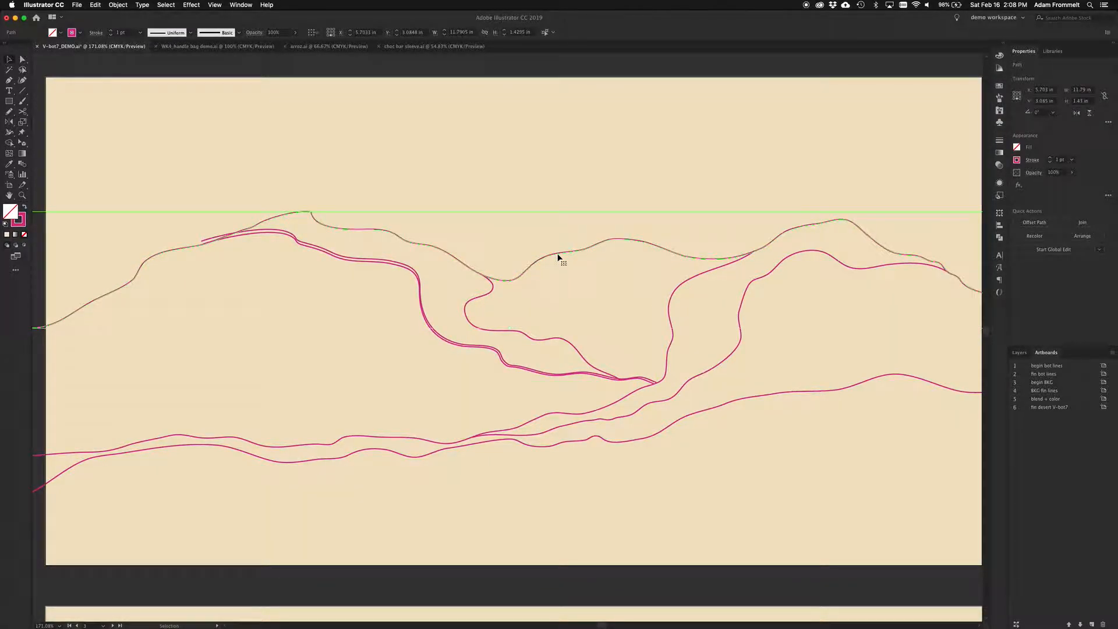
{"action": "left_click_drag", "start_coordinate": [558, 258], "coordinate": [525, 321]}
{"action": "key", "text": "super+z"}
{"action": "left_click_drag", "start_coordinate": [511, 213], "coordinate": [511, 208]}
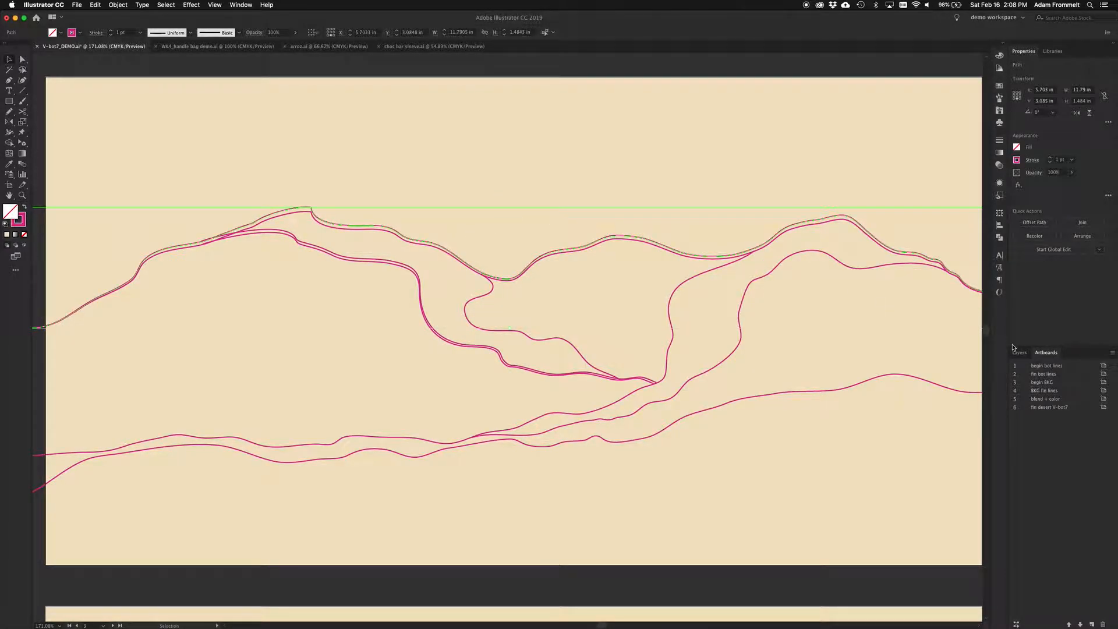
Select all the desert lines with the tan background rectangle on the begin BKG artboard and split them with Pathfinder Divide.
{"action": "left_click", "coordinate": [1043, 382]}
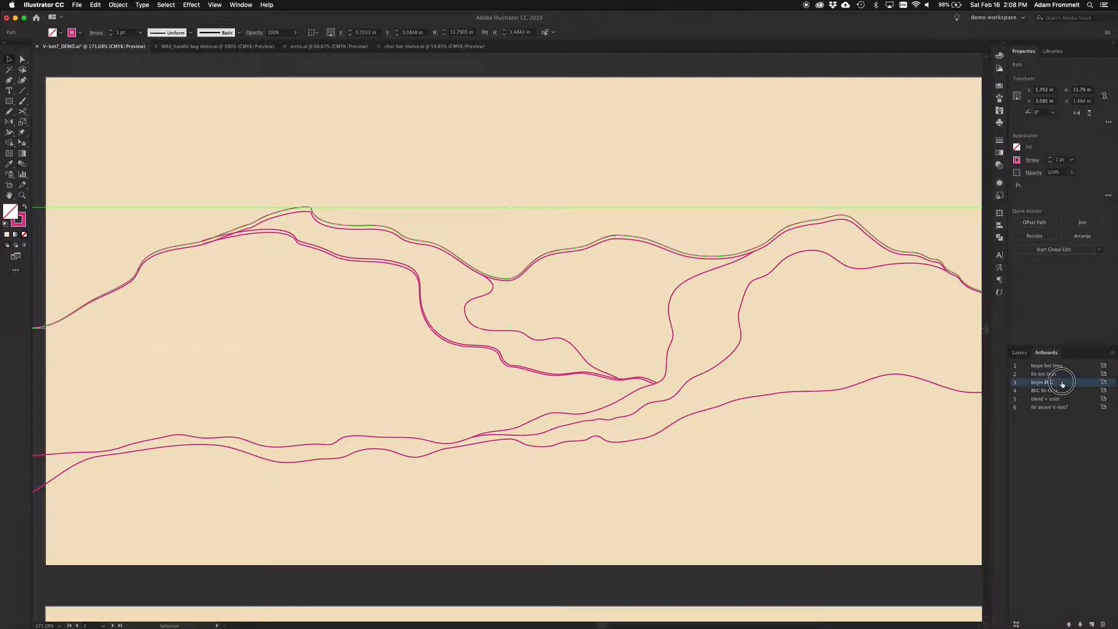
{"action": "left_click_drag", "start_coordinate": [124, 72], "coordinate": [800, 530]}
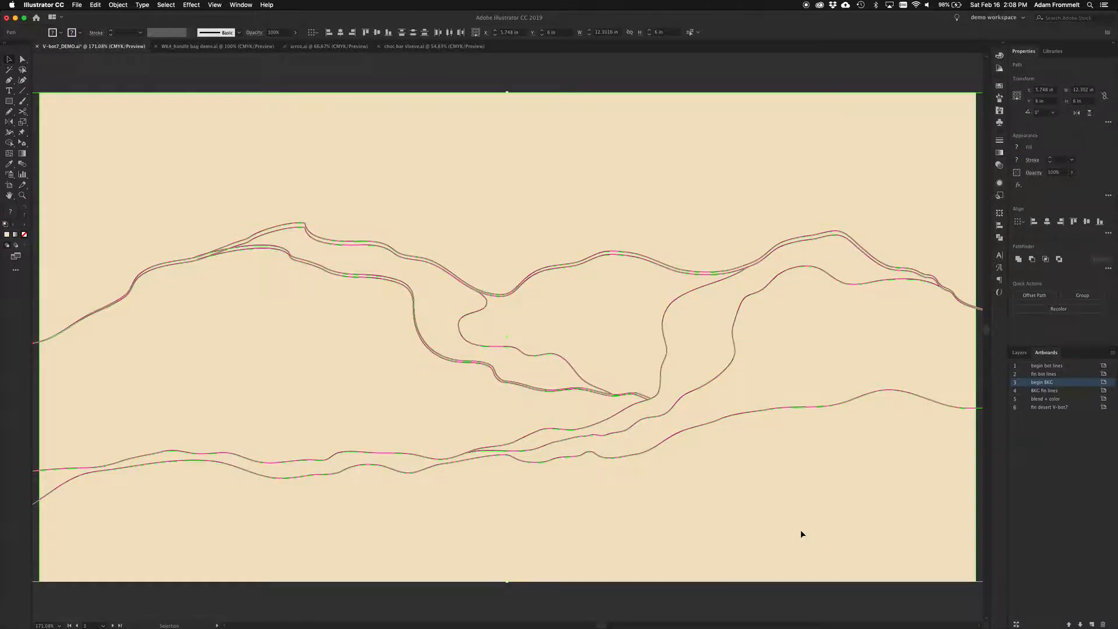
{"action": "key", "text": "super+1"}
{"action": "key", "text": "v"}
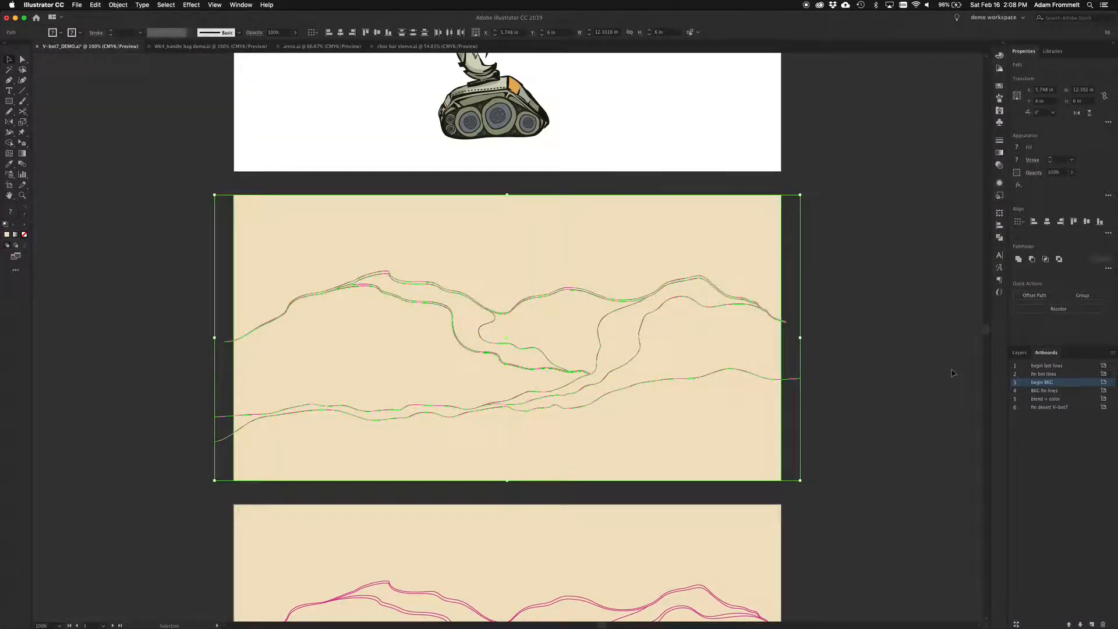
{"action": "left_click", "coordinate": [1108, 268]}
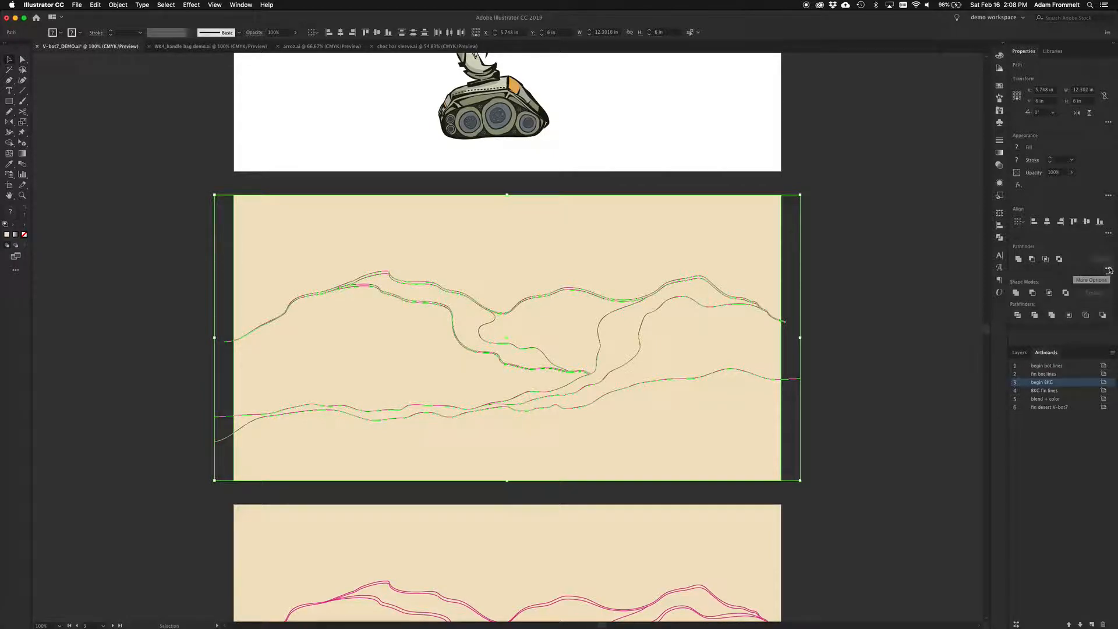
{"action": "left_click", "coordinate": [1018, 315]}
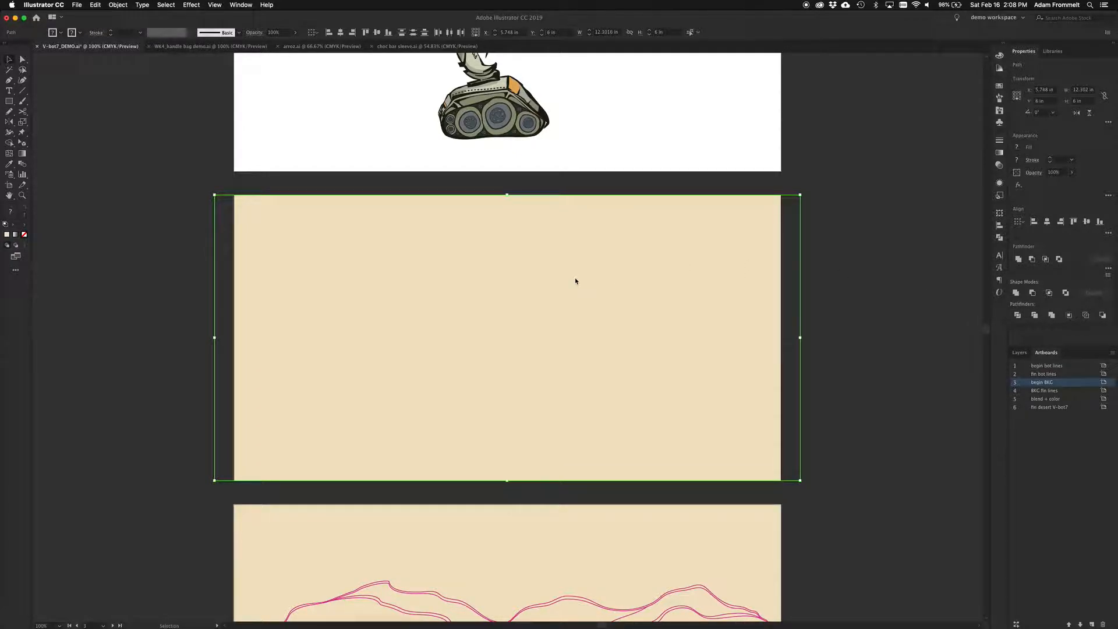
Ungroup the divided background and fill the sky piece above the mountain skyline with a light blue swatch.
{"action": "left_click", "coordinate": [180, 280]}
{"action": "left_click", "coordinate": [253, 301]}
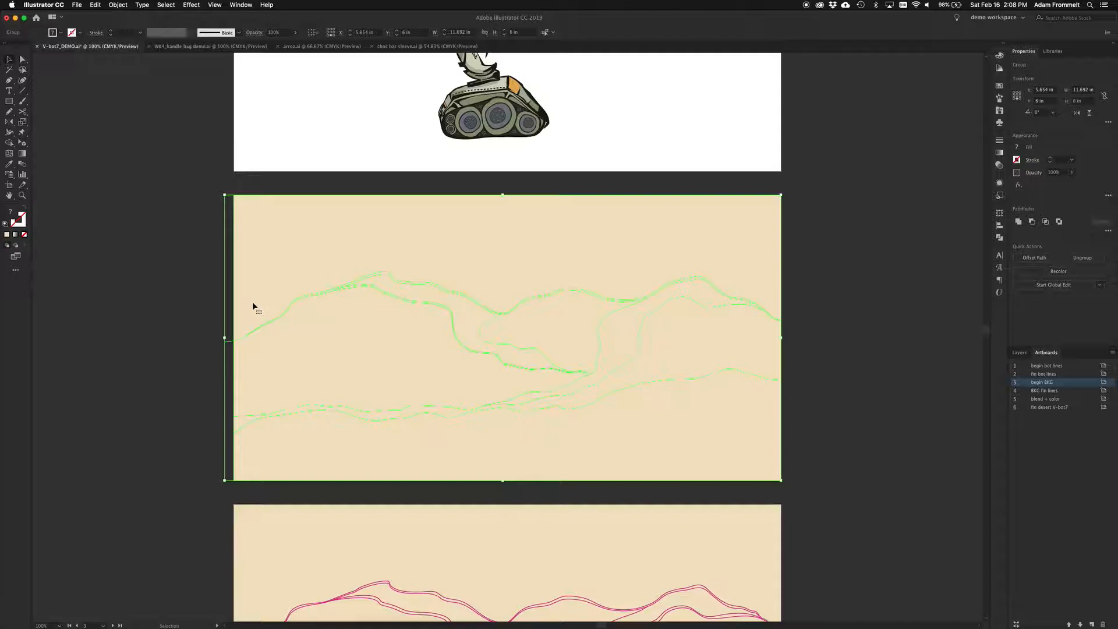
{"action": "left_click", "coordinate": [169, 286]}
{"action": "left_click", "coordinate": [262, 260]}
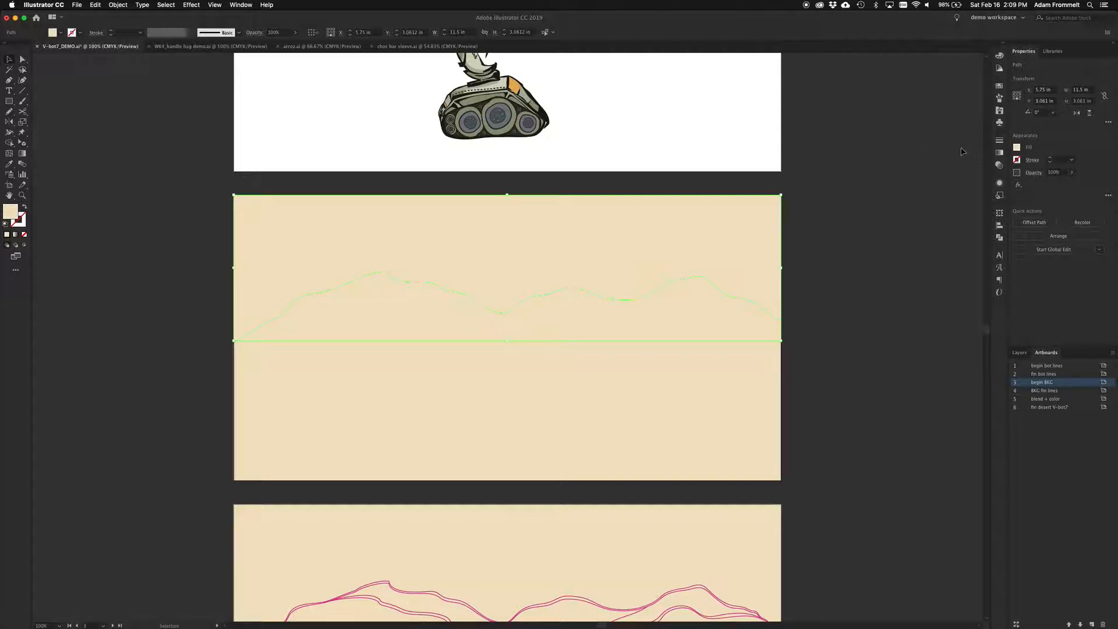
{"action": "left_click", "coordinate": [999, 86]}
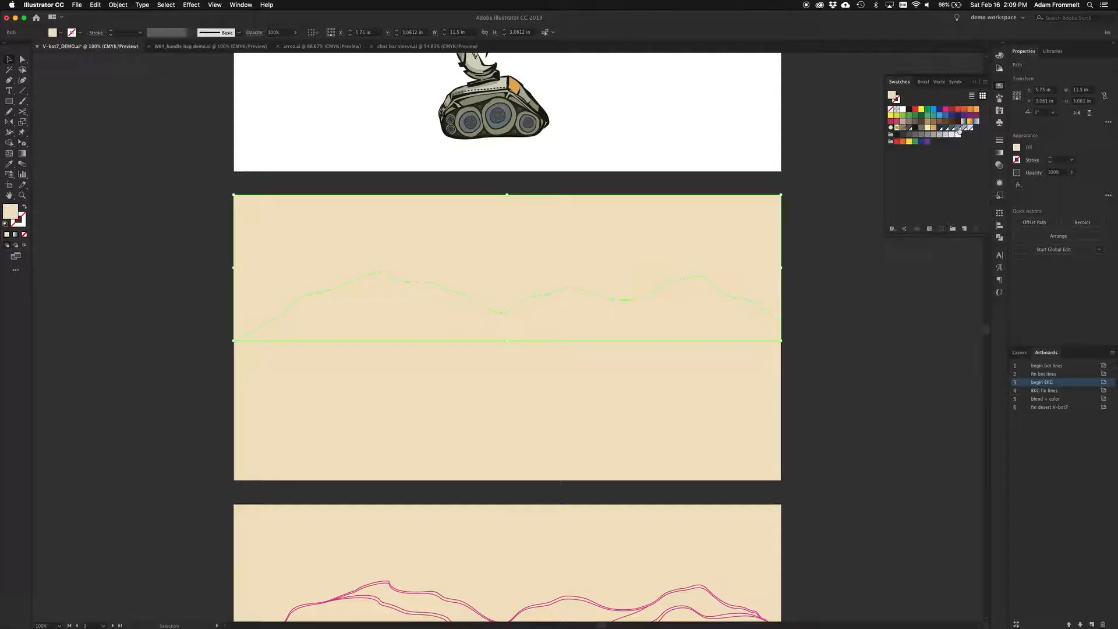
{"action": "left_click", "coordinate": [971, 131]}
{"action": "left_click", "coordinate": [926, 277]}
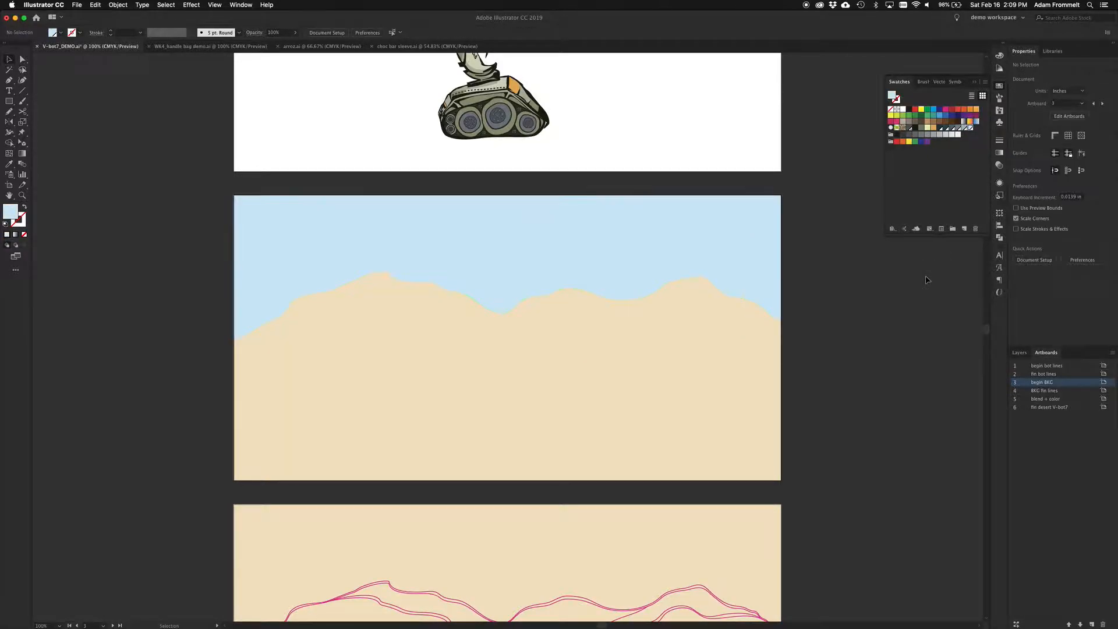
Delete the leftmost teal color bars and their small swatches beside the blend + color artboard.
{"action": "scroll", "coordinate": [772, 377], "scroll_direction": "down", "scroll_amount": 10}
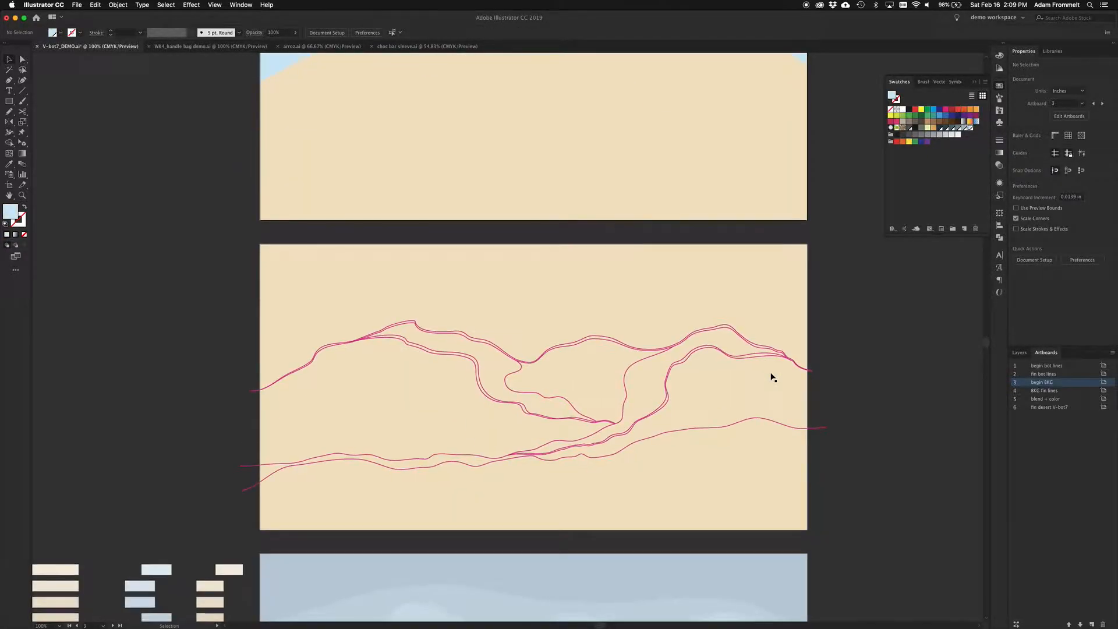
{"action": "scroll", "coordinate": [772, 377], "scroll_direction": "down", "scroll_amount": 2}
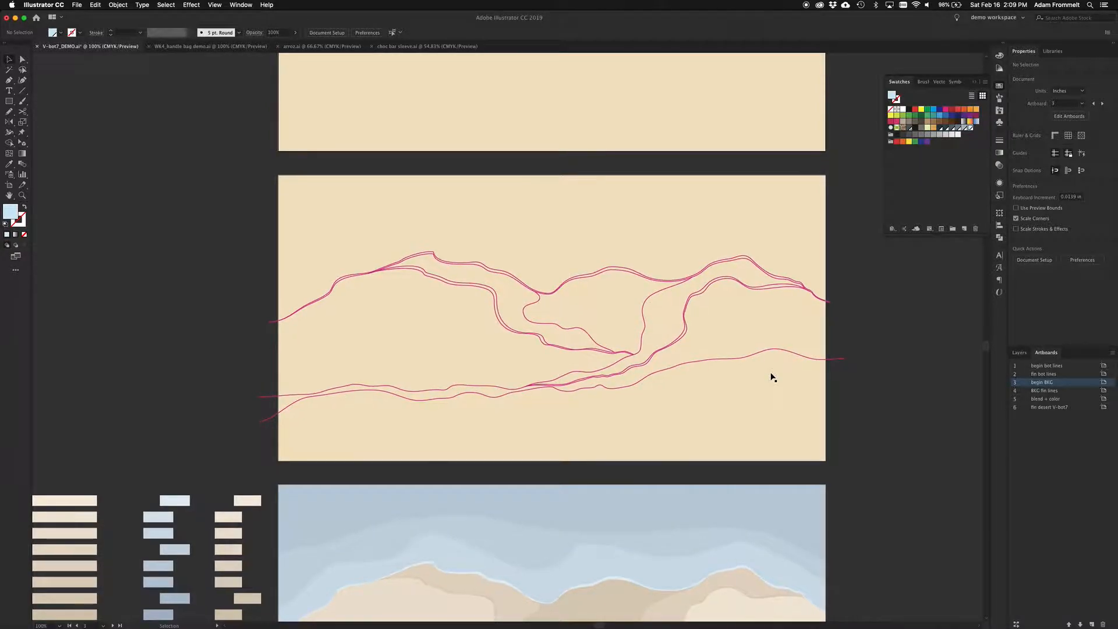
{"action": "scroll", "coordinate": [772, 377], "scroll_direction": "down", "scroll_amount": 5}
{"action": "scroll", "coordinate": [772, 377], "scroll_direction": "down", "scroll_amount": 12}
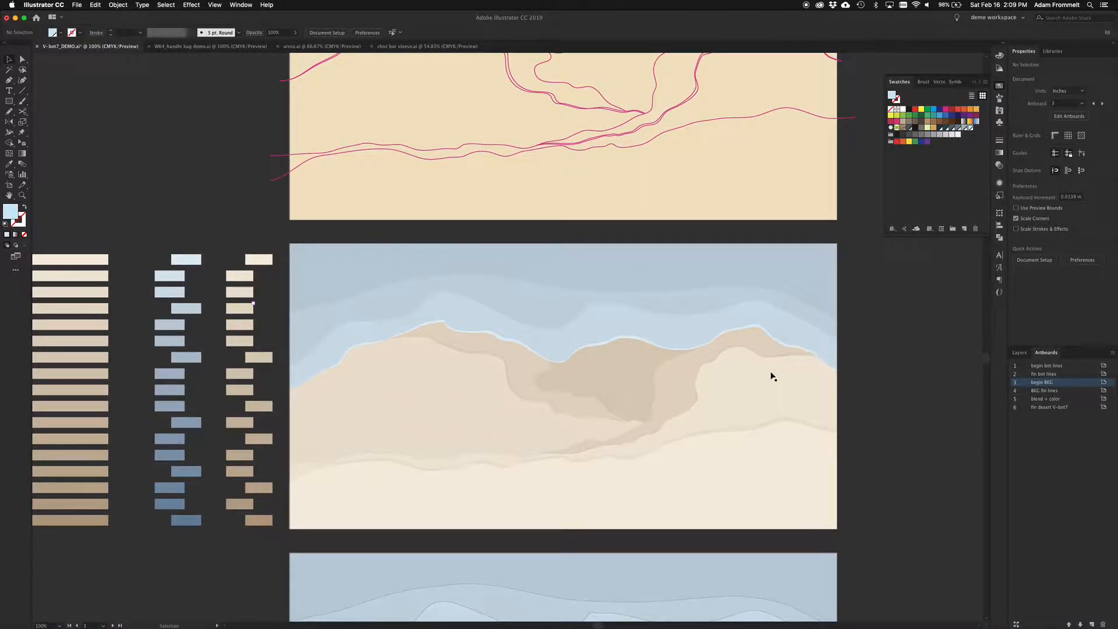
{"action": "scroll", "coordinate": [772, 376], "scroll_direction": "left", "scroll_amount": 20}
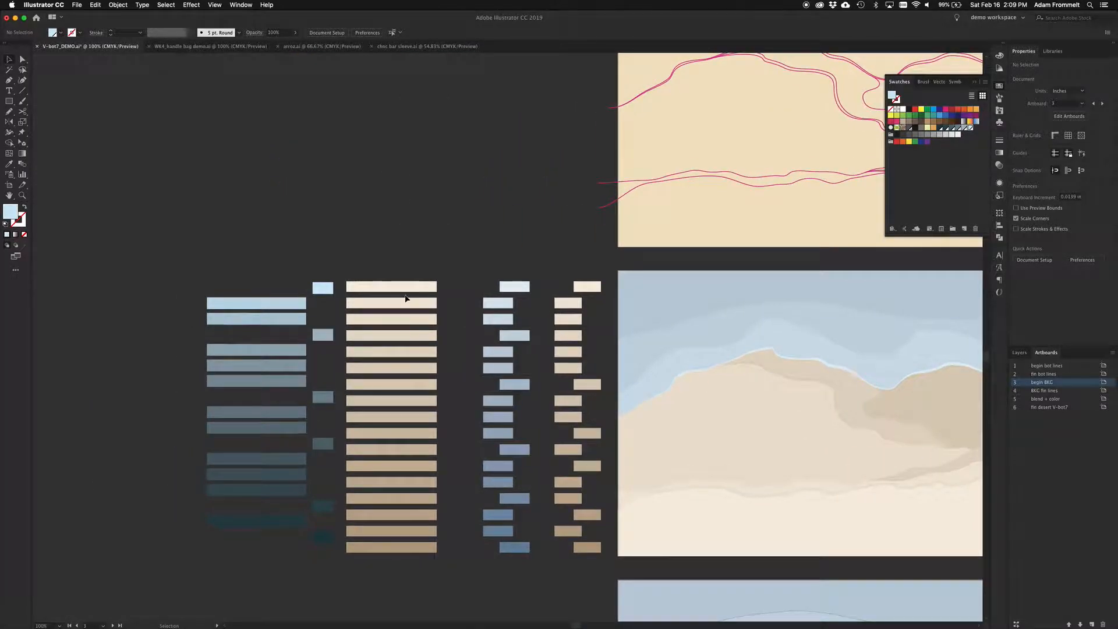
{"action": "left_click_drag", "start_coordinate": [174, 267], "coordinate": [330, 563]}
{"action": "key", "text": "Delete"}
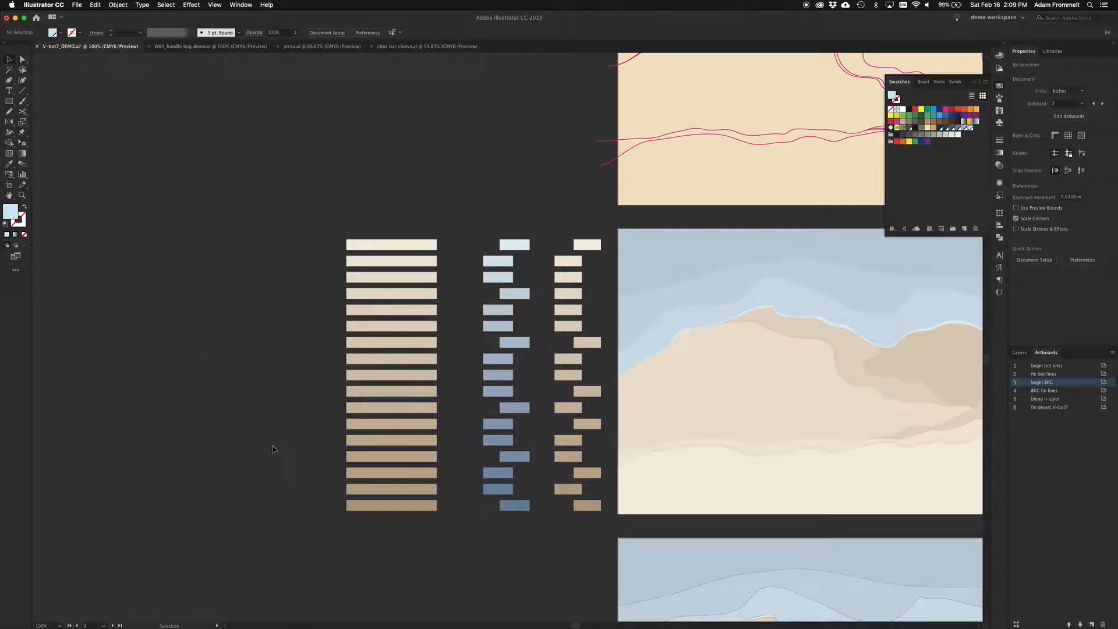
Draw a horizontal rectangle about 1.39 by 0.27 in beside the top of the tan color bars.
{"action": "scroll", "coordinate": [273, 448], "scroll_direction": "right", "scroll_amount": 3}
{"action": "scroll", "coordinate": [274, 449], "scroll_direction": "up", "scroll_amount": 2}
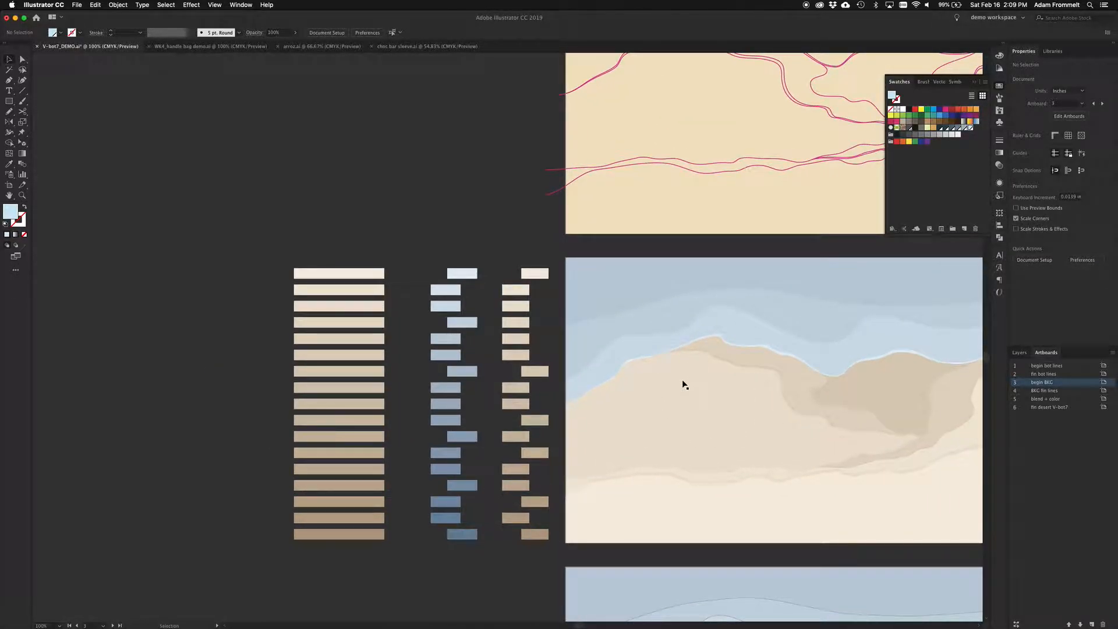
{"action": "scroll", "coordinate": [697, 324], "scroll_direction": "right", "scroll_amount": 5}
{"action": "scroll", "coordinate": [697, 324], "scroll_direction": "down", "scroll_amount": 1}
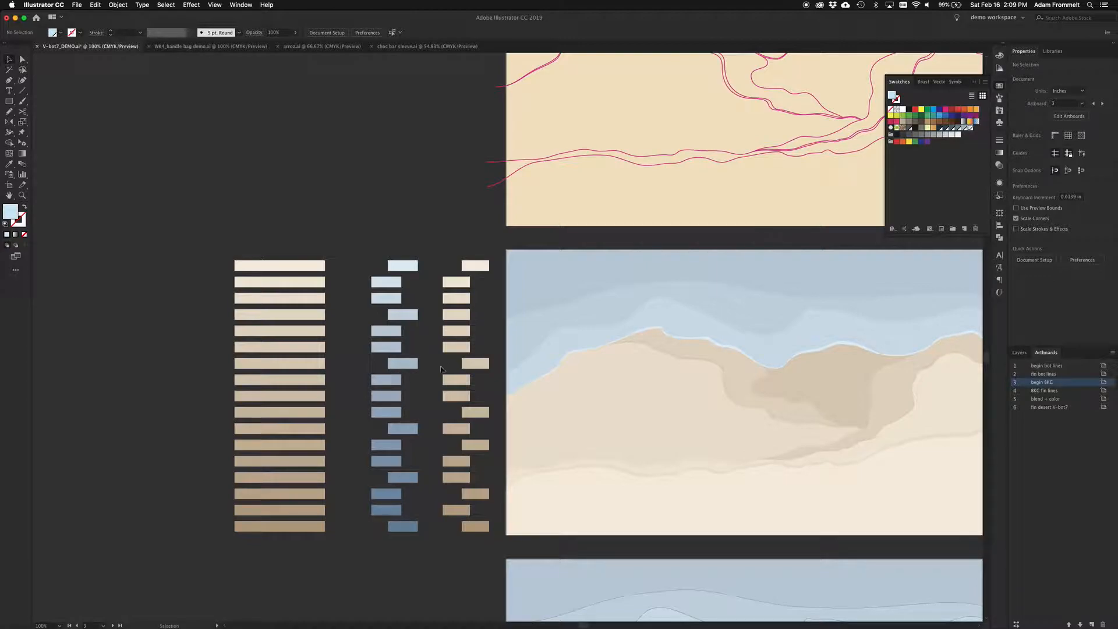
{"action": "key", "text": "m"}
{"action": "left_click_drag", "start_coordinate": [104, 263], "coordinate": [170, 274]}
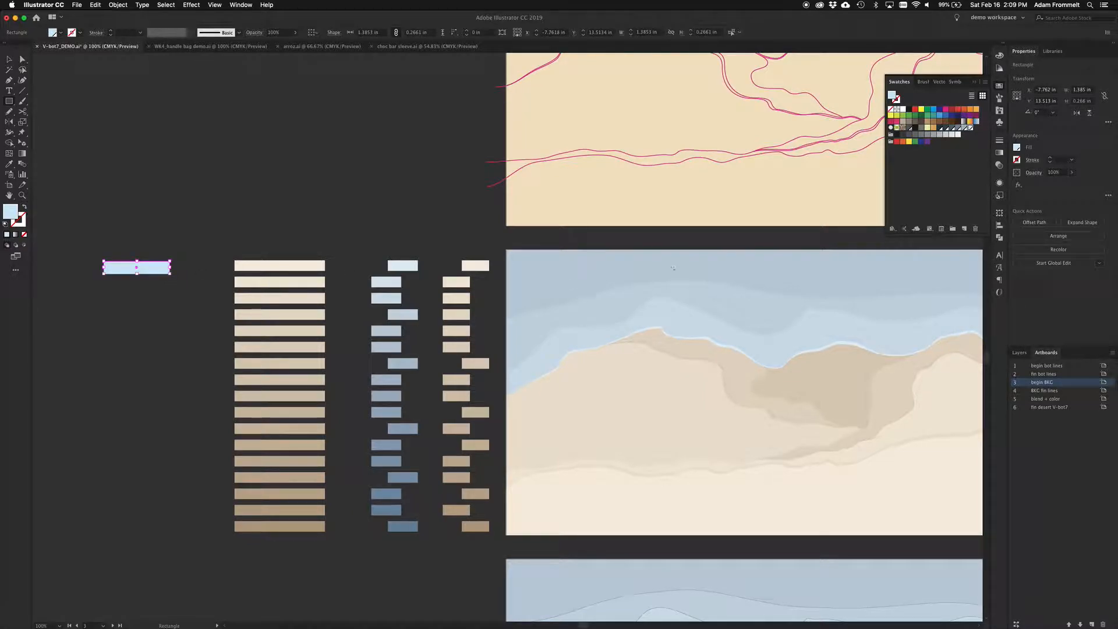
Fill the new rectangle with a pale cream color, RGB 244, 238, 228, starting from the tan swatch.
{"action": "left_click", "coordinate": [904, 123]}
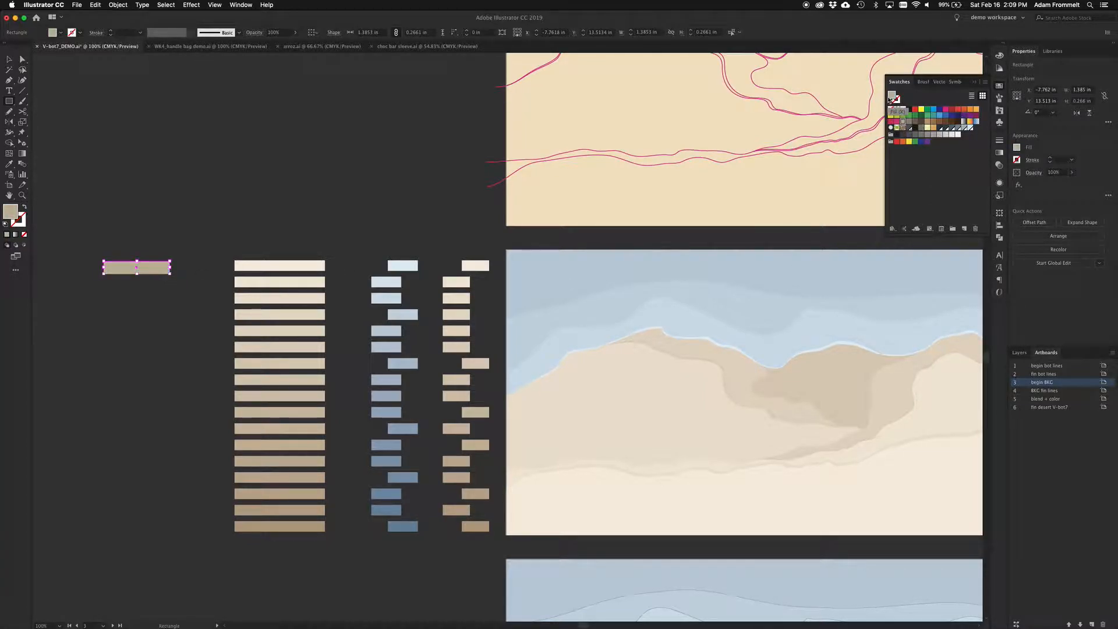
{"action": "double_click", "coordinate": [892, 95]}
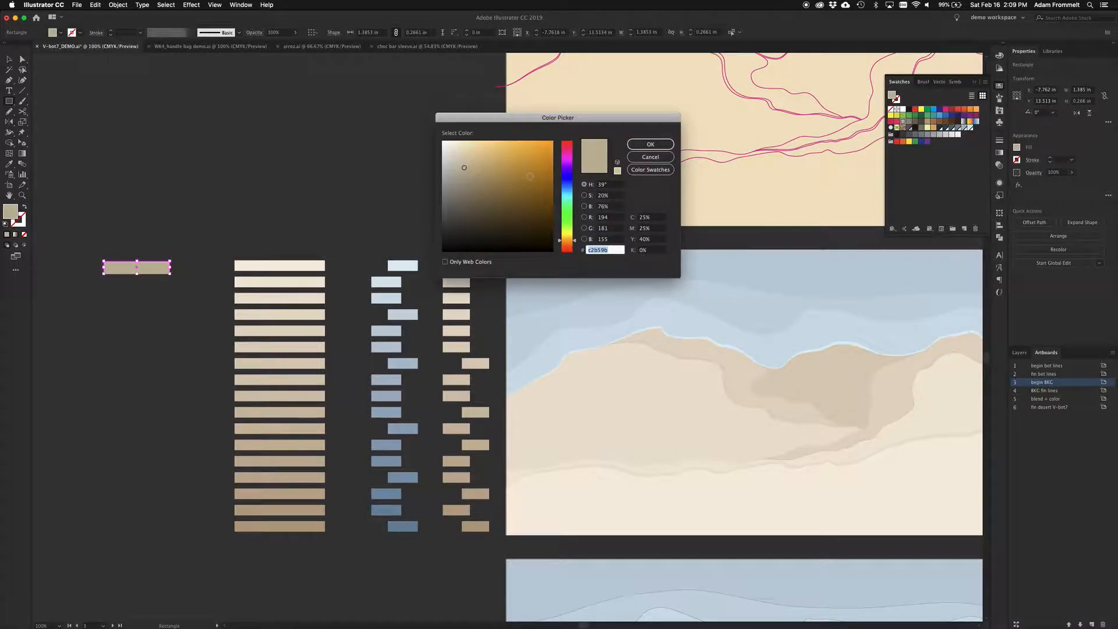
{"action": "left_click_drag", "start_coordinate": [464, 166], "coordinate": [449, 145]}
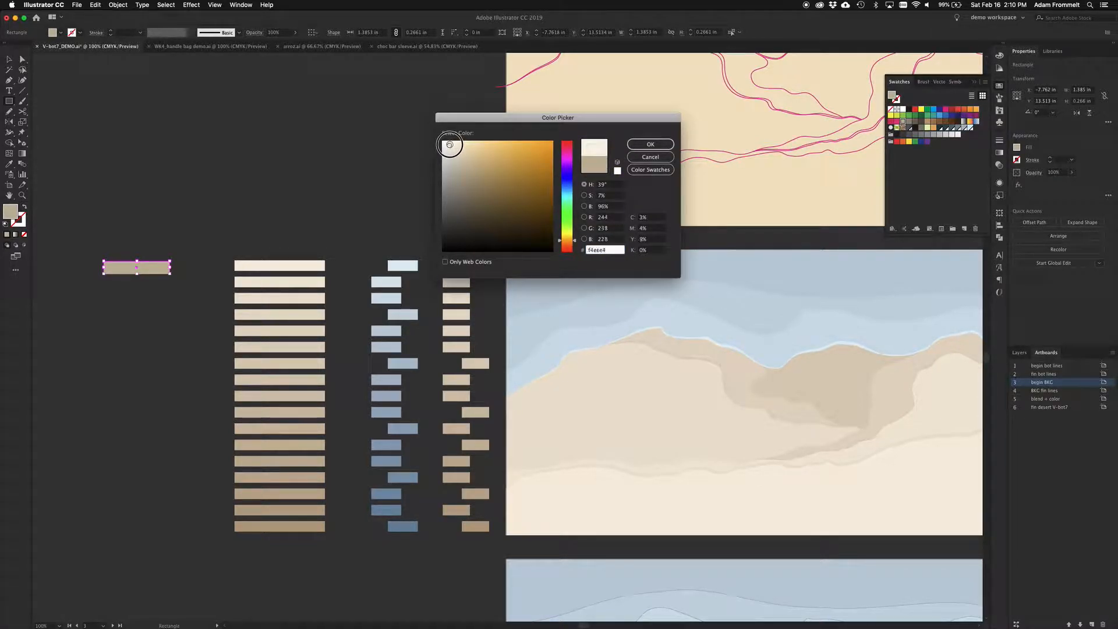
{"action": "left_click", "coordinate": [650, 145]}
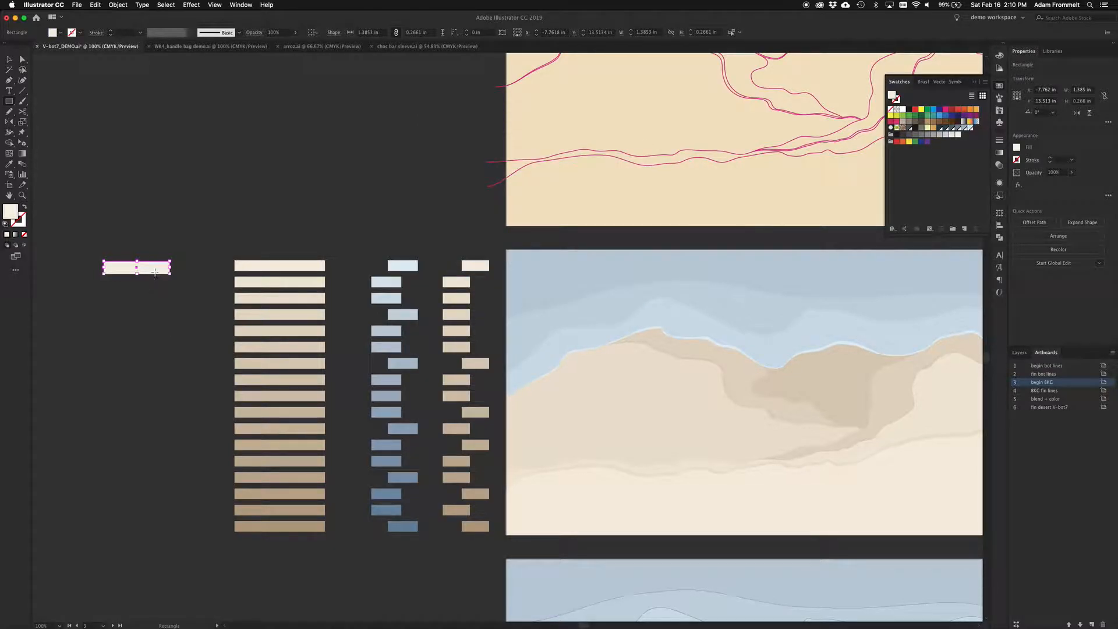
{"action": "key", "text": "v"}
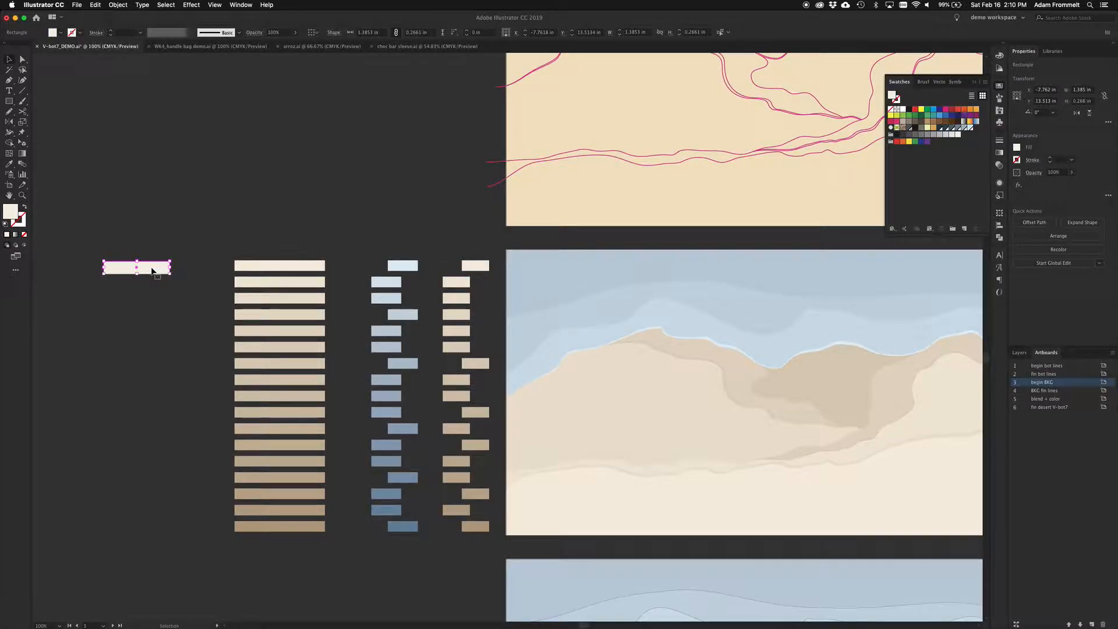
Place a copy of the cream rectangle directly below it, level with the lowest tan color bar.
{"action": "scroll", "coordinate": [152, 272], "scroll_direction": "left", "scroll_amount": 5}
{"action": "scroll", "coordinate": [153, 272], "scroll_direction": "left", "scroll_amount": 3}
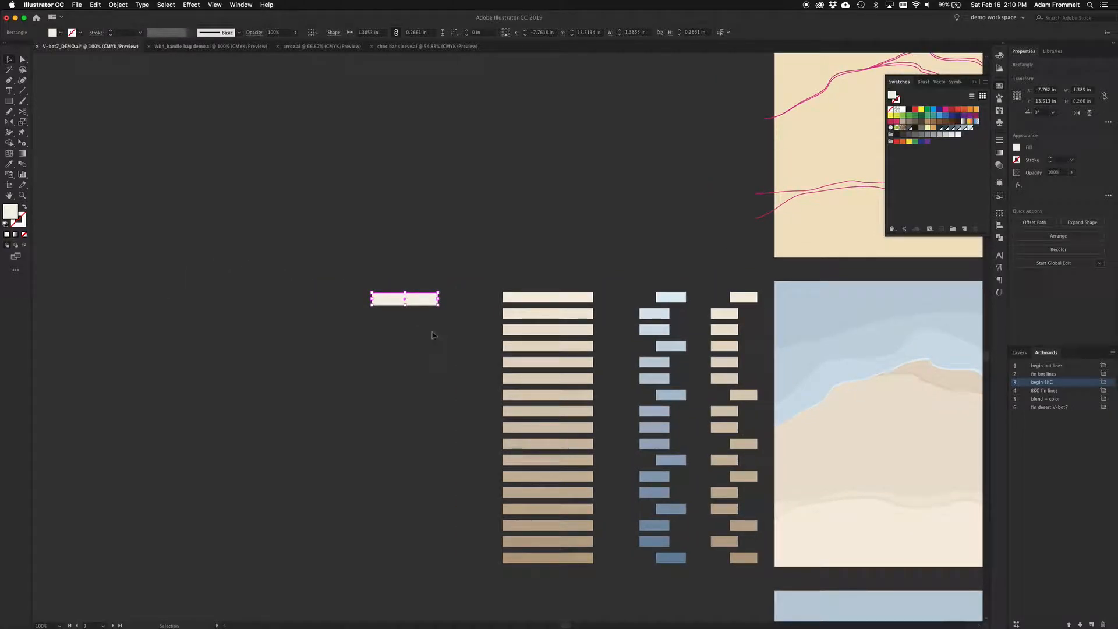
{"action": "left_click_drag", "start_coordinate": [427, 299], "coordinate": [442, 562]}
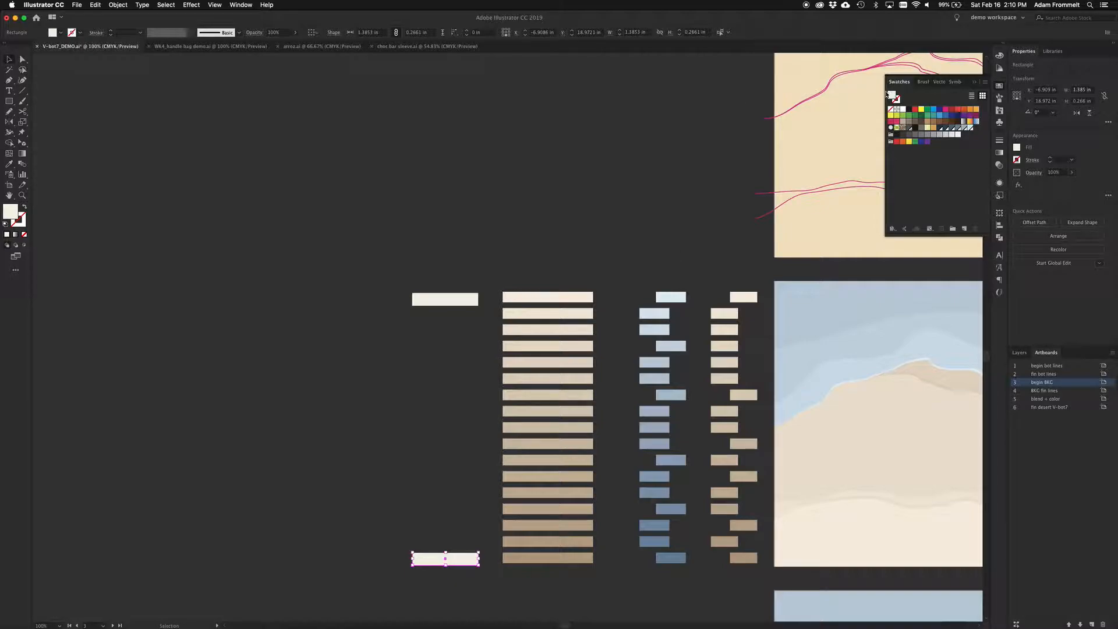
Fill the lower rectangle copy with a soft tan, RGB 193, 178, 157.
{"action": "double_click", "coordinate": [894, 97]}
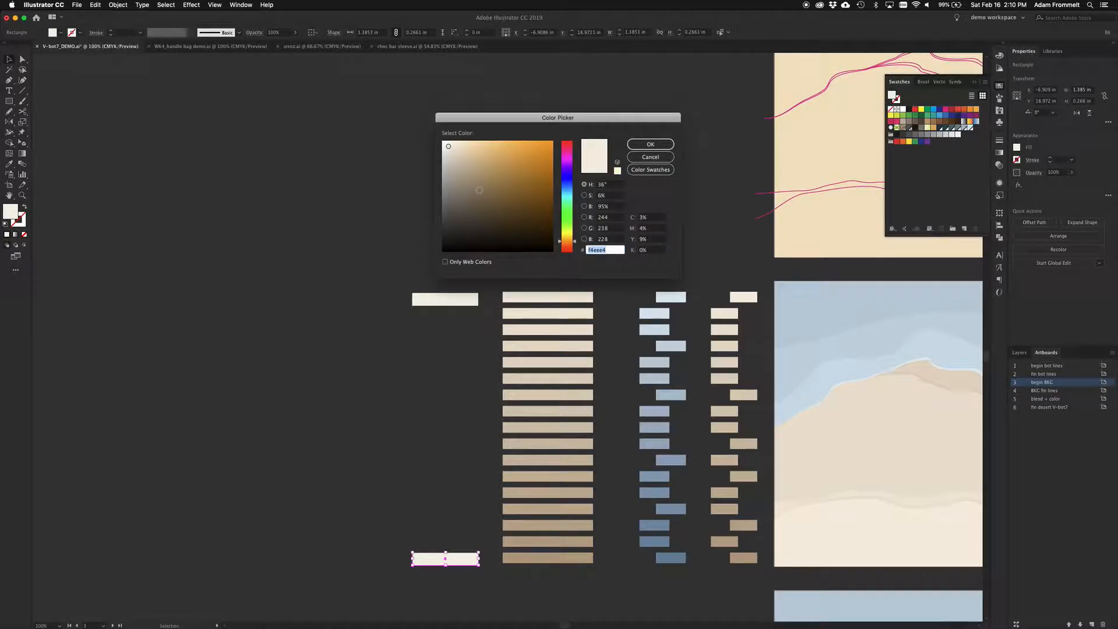
{"action": "mouse_move", "coordinate": [451, 145]}
{"action": "left_mouse_down"}
{"action": "mouse_move", "coordinate": [519, 192]}
{"action": "mouse_move", "coordinate": [492, 169]}
{"action": "mouse_move", "coordinate": [499, 180]}
{"action": "mouse_move", "coordinate": [487, 170]}
{"action": "mouse_move", "coordinate": [488, 185]}
{"action": "mouse_move", "coordinate": [492, 159]}
{"action": "mouse_move", "coordinate": [484, 165]}
{"action": "left_mouse_up"}
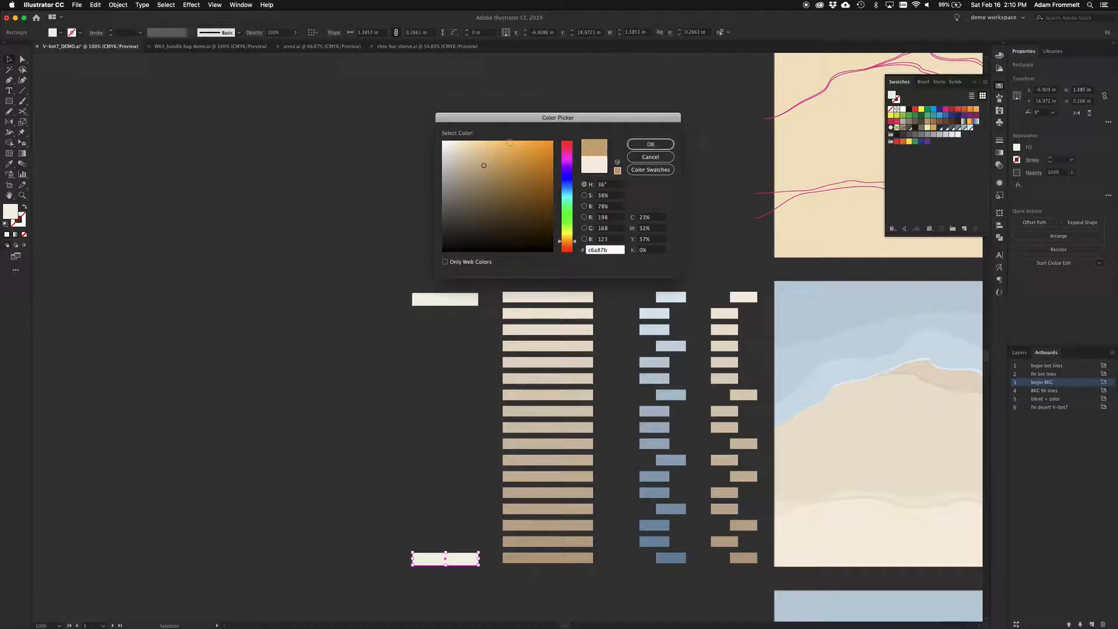
{"action": "mouse_move", "coordinate": [484, 165]}
{"action": "left_mouse_down"}
{"action": "mouse_move", "coordinate": [462, 155]}
{"action": "mouse_move", "coordinate": [463, 167]}
{"action": "left_mouse_up"}
{"action": "left_click", "coordinate": [636, 143]}
Select the cream and tan rectangles and set the blend options to Specified Steps with 15 steps.
{"action": "left_click_drag", "start_coordinate": [365, 247], "coordinate": [452, 554]}
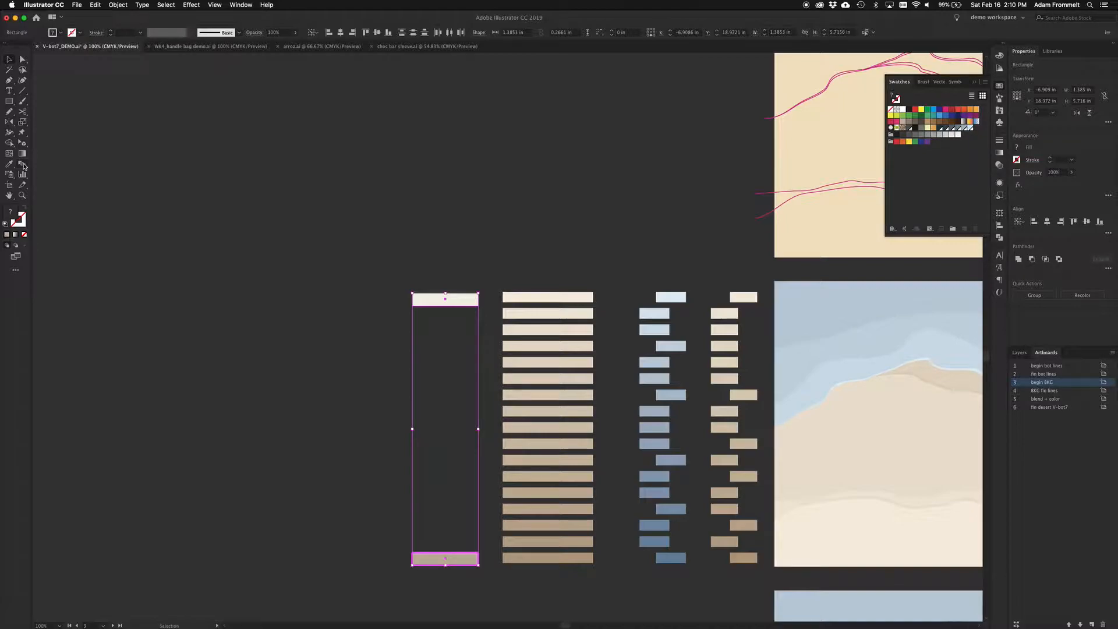
{"action": "double_click", "coordinate": [23, 167]}
{"action": "left_click_drag", "start_coordinate": [448, 162], "coordinate": [236, 230]}
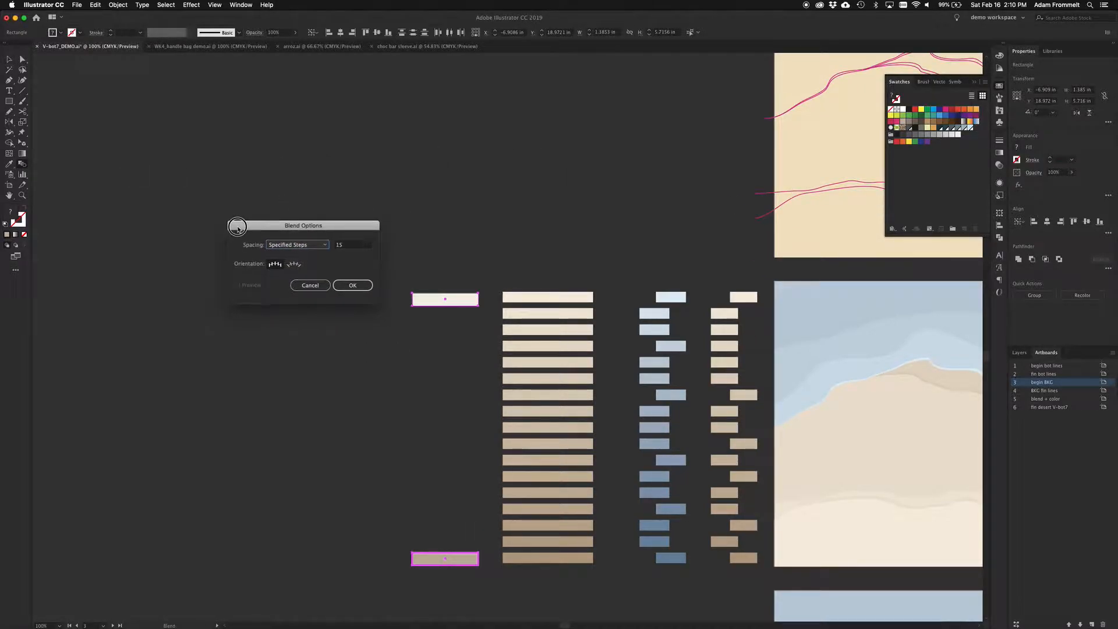
{"action": "left_click", "coordinate": [297, 244]}
{"action": "left_click", "coordinate": [294, 256]}
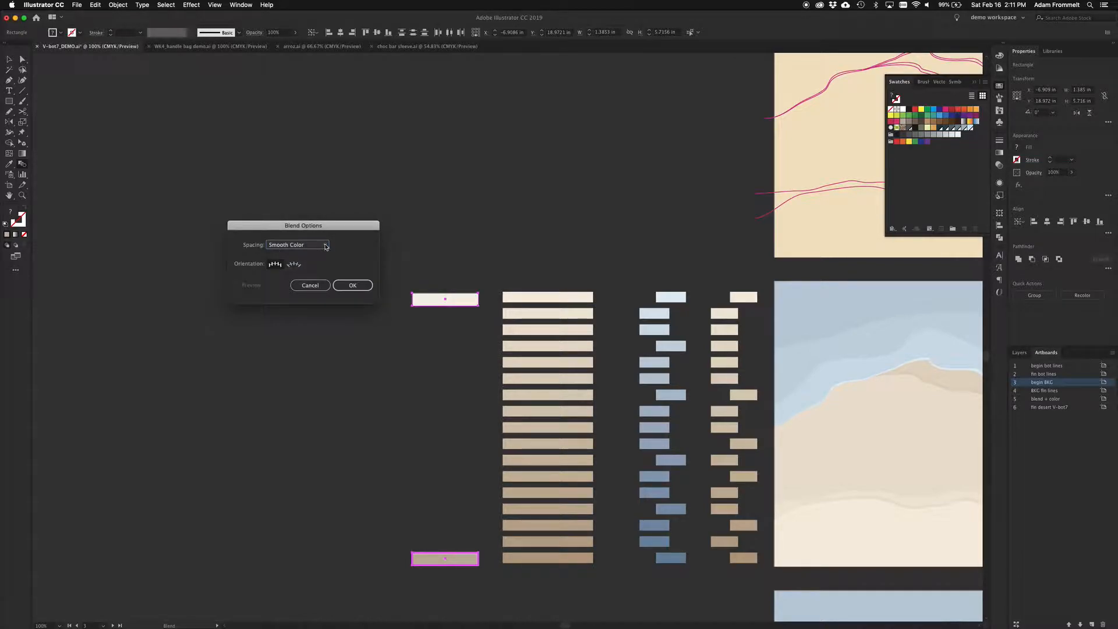
{"action": "left_click", "coordinate": [325, 245]}
{"action": "left_click", "coordinate": [300, 258]}
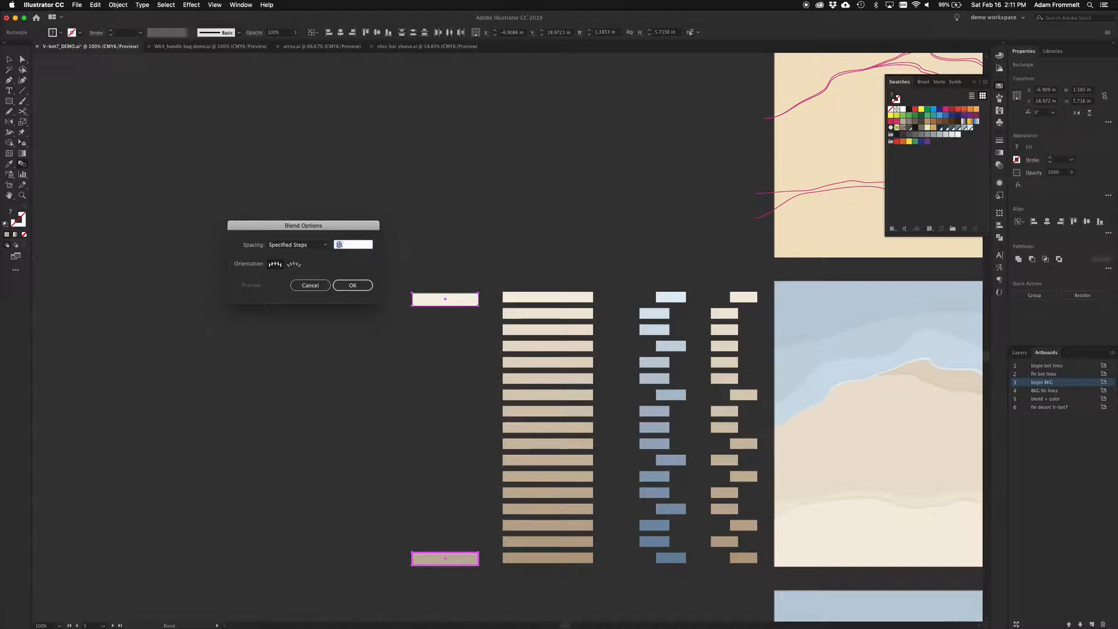
{"action": "left_click", "coordinate": [352, 286]}
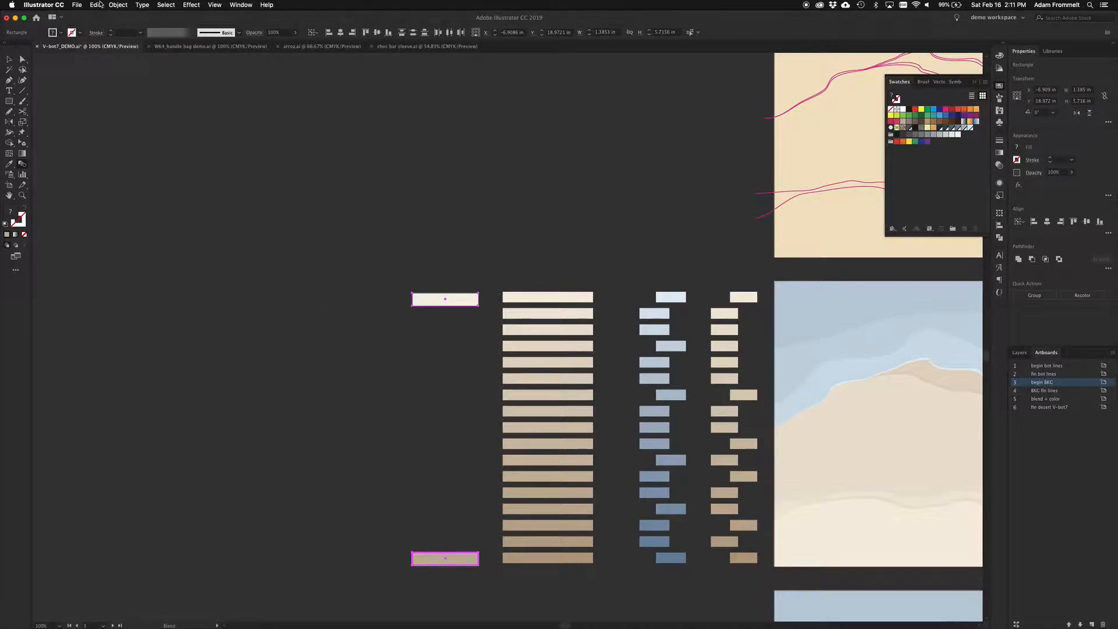
Try blending the cream and tan rectangles with the Blend tool, and undo the blend.
{"action": "left_click", "coordinate": [117, 5]}
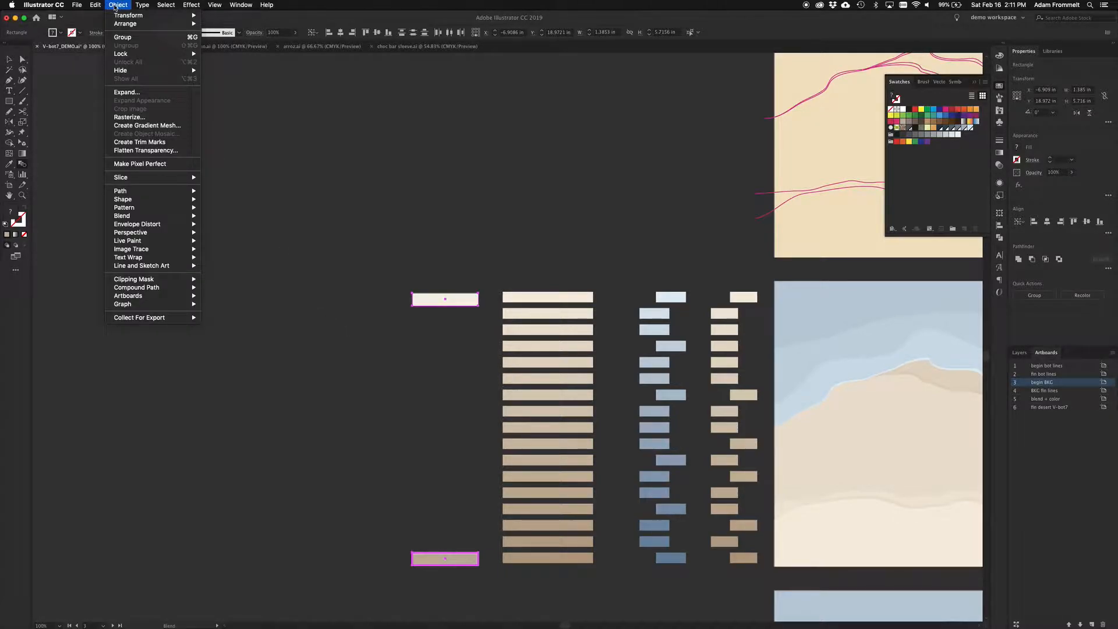
{"action": "mouse_move", "coordinate": [142, 217]}
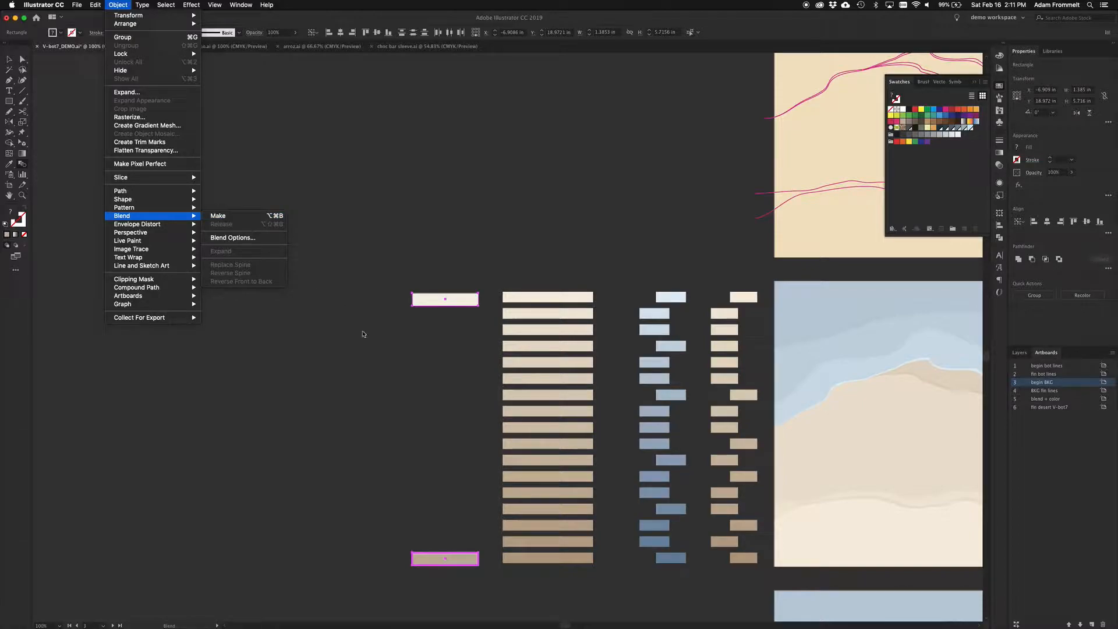
{"action": "left_click", "coordinate": [381, 376]}
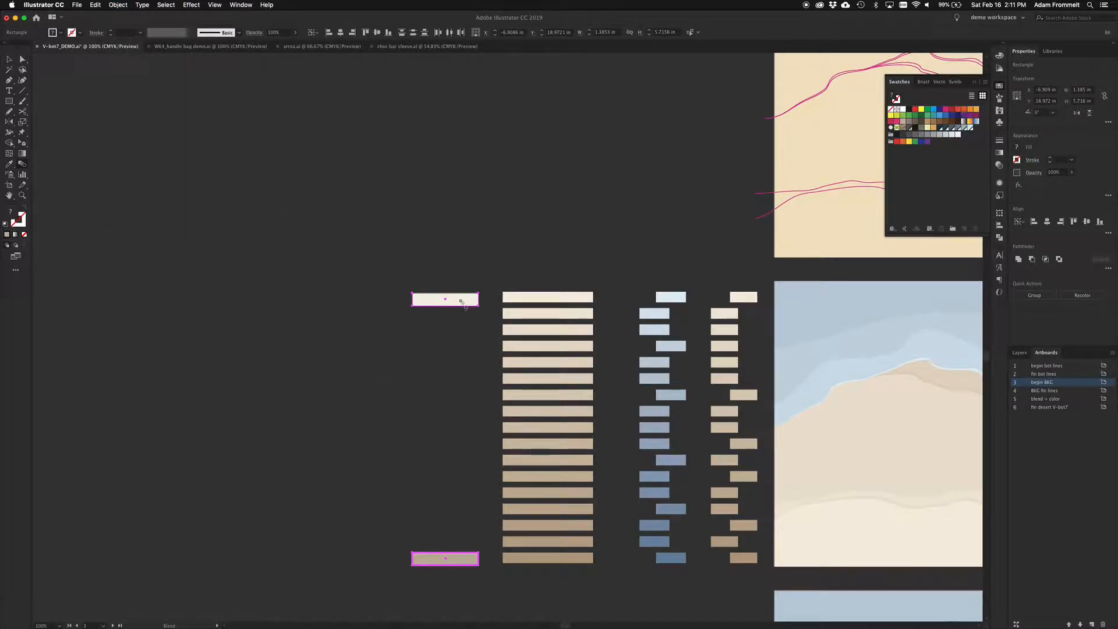
{"action": "left_click", "coordinate": [455, 558]}
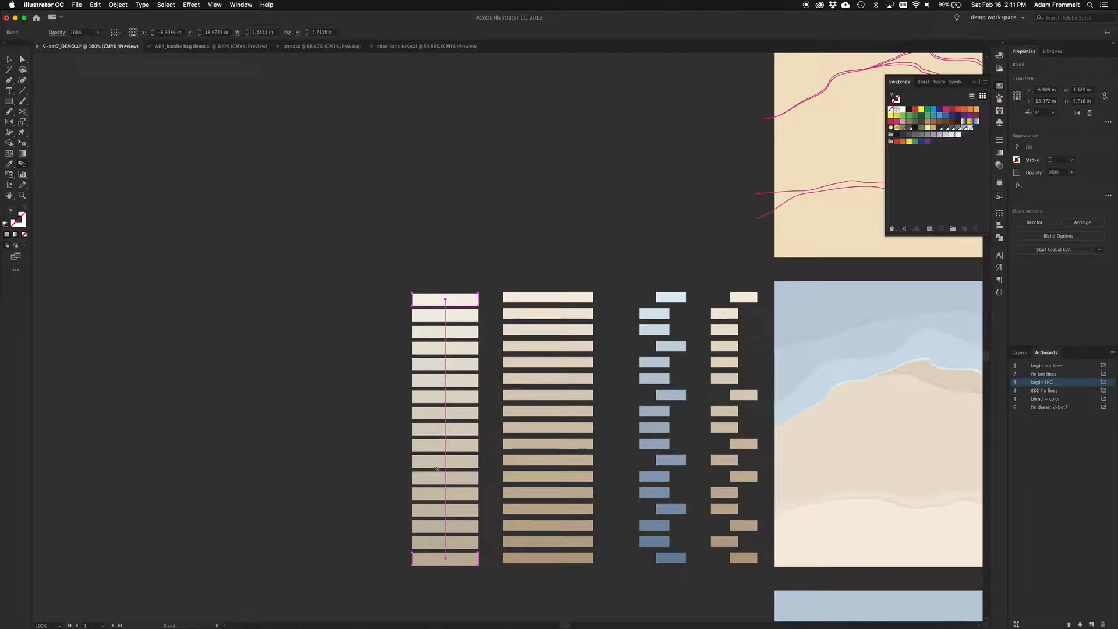
{"action": "key", "text": "super+z"}
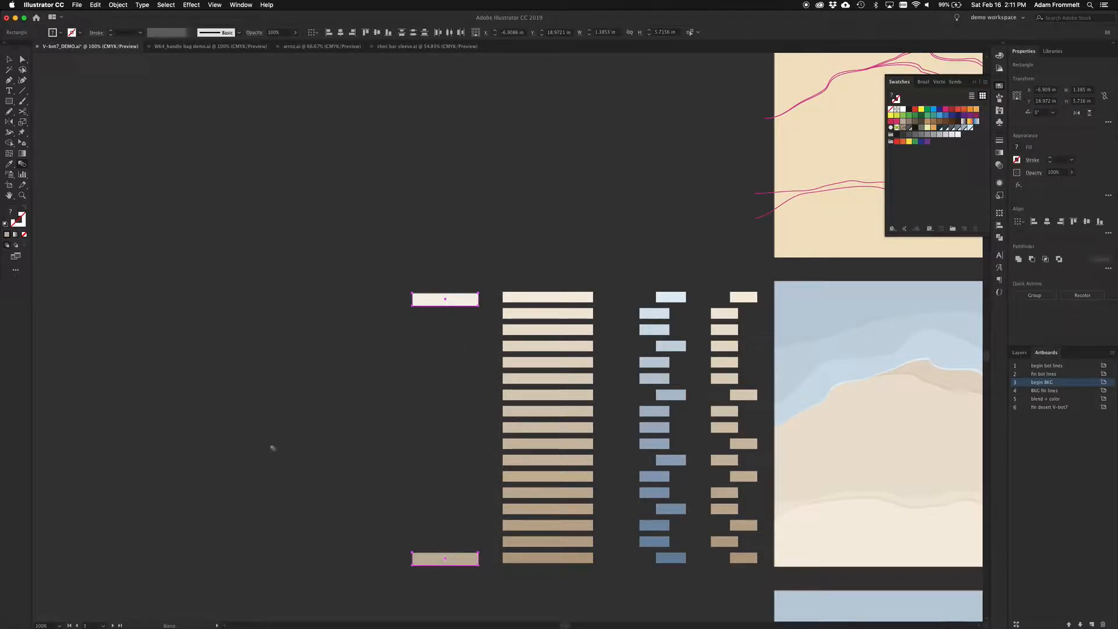
Make a blend between the selected cream and tan rectangles with the Make Blend command.
{"action": "key", "text": "alt+super+b"}
{"action": "key", "text": "w"}
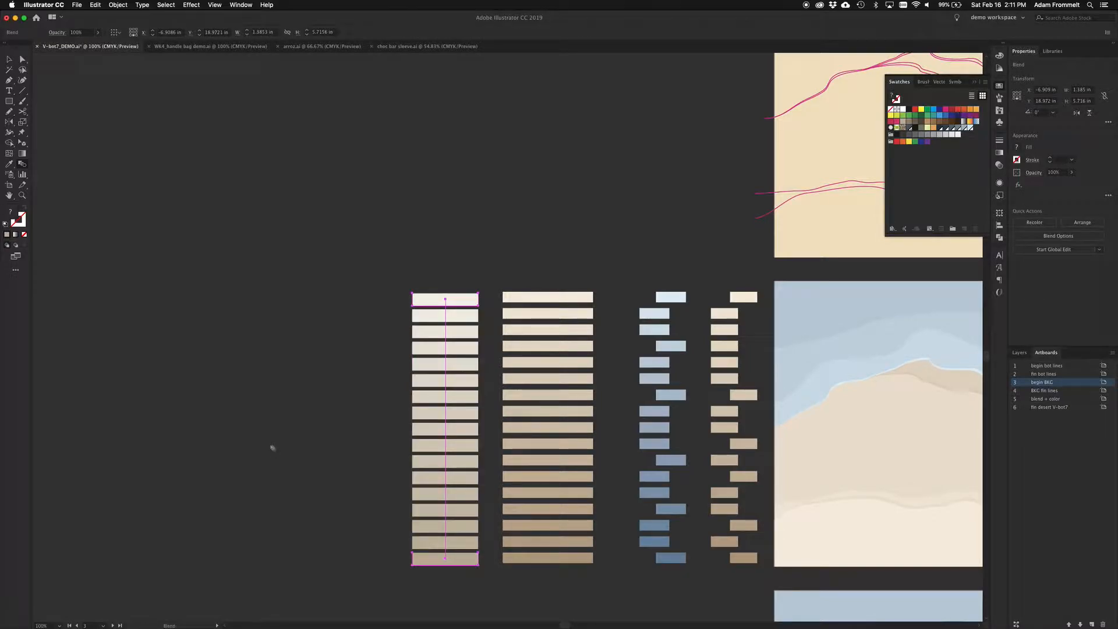
{"action": "key", "text": "v"}
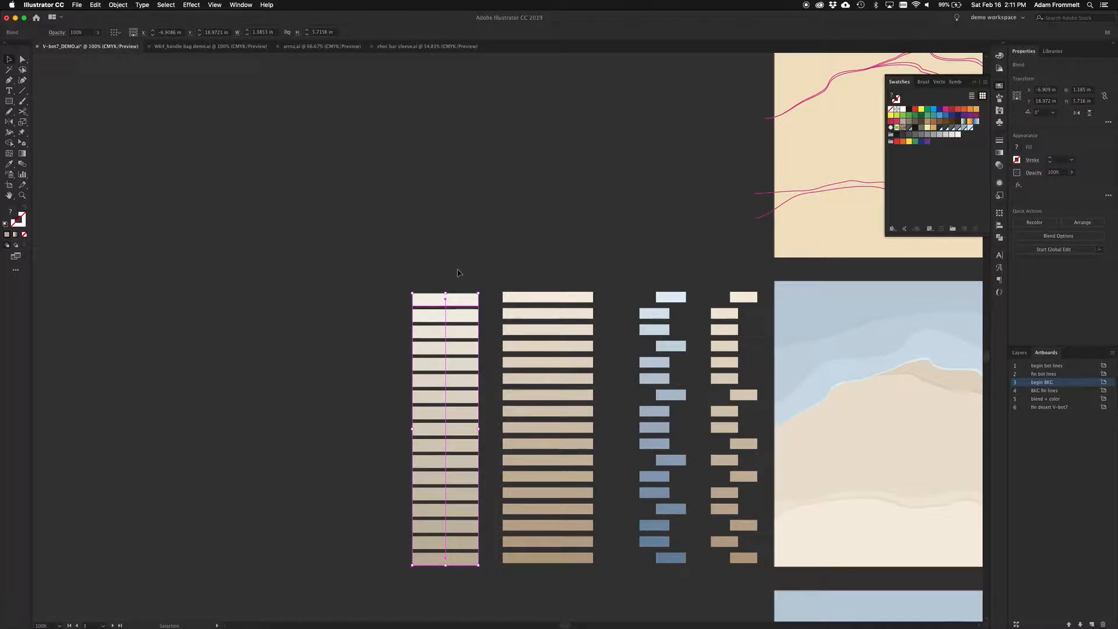
{"action": "left_click", "coordinate": [581, 375]}
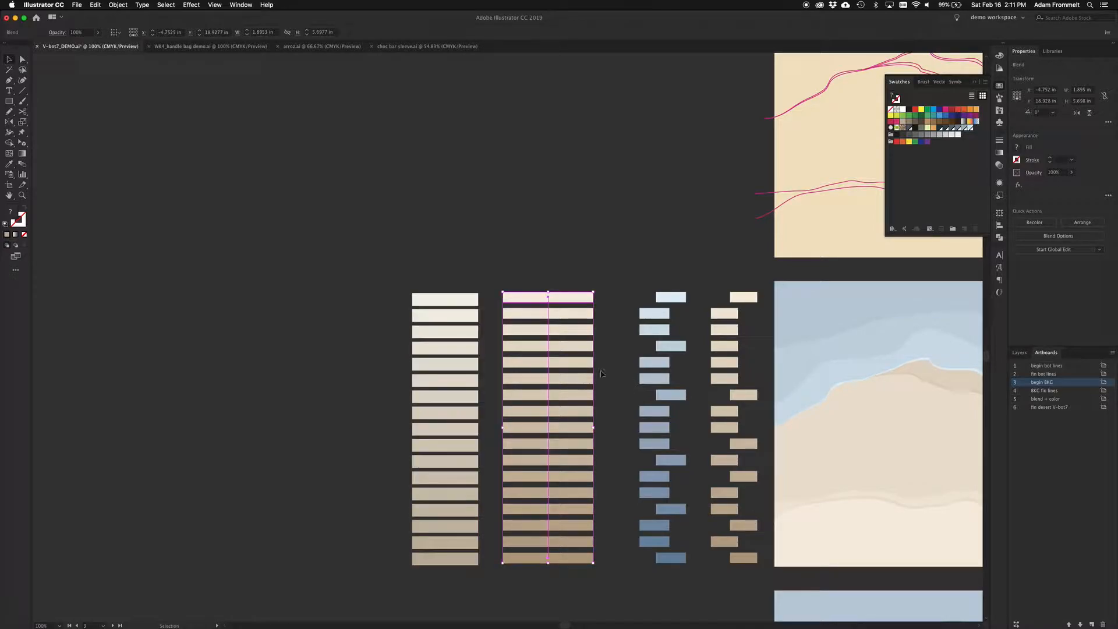
{"action": "left_click", "coordinate": [653, 363]}
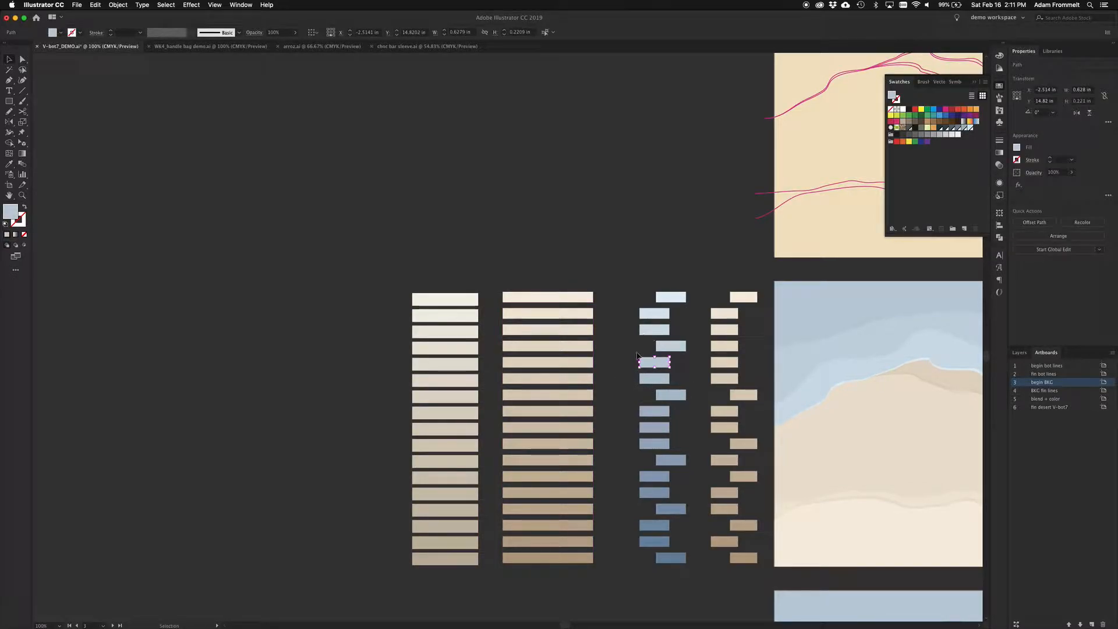
{"action": "left_click", "coordinate": [438, 346]}
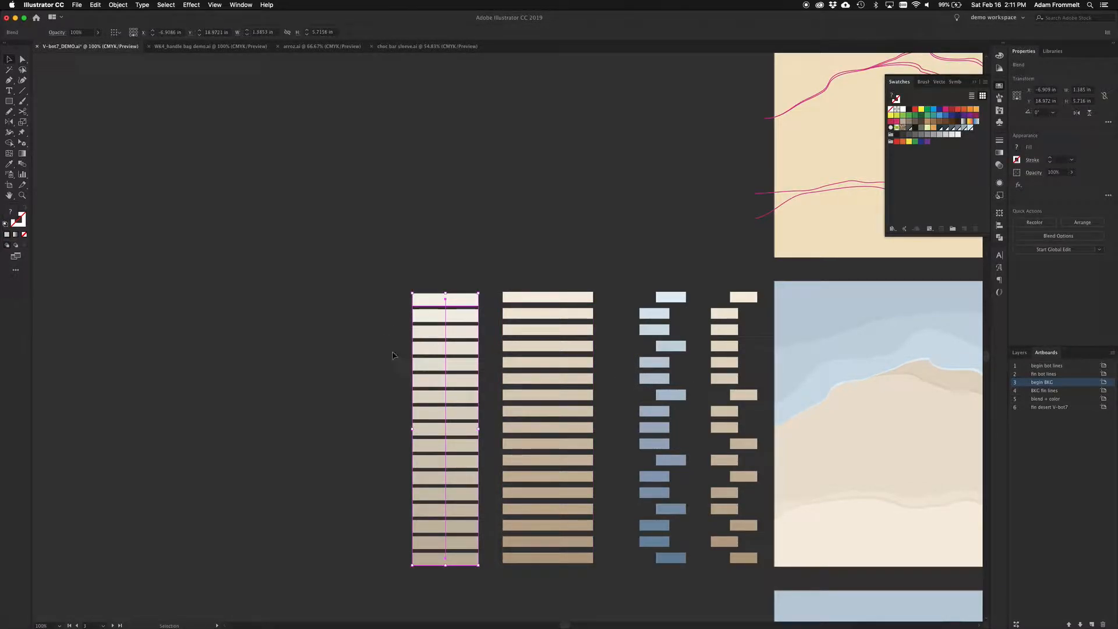
{"action": "double_click", "coordinate": [426, 561]}
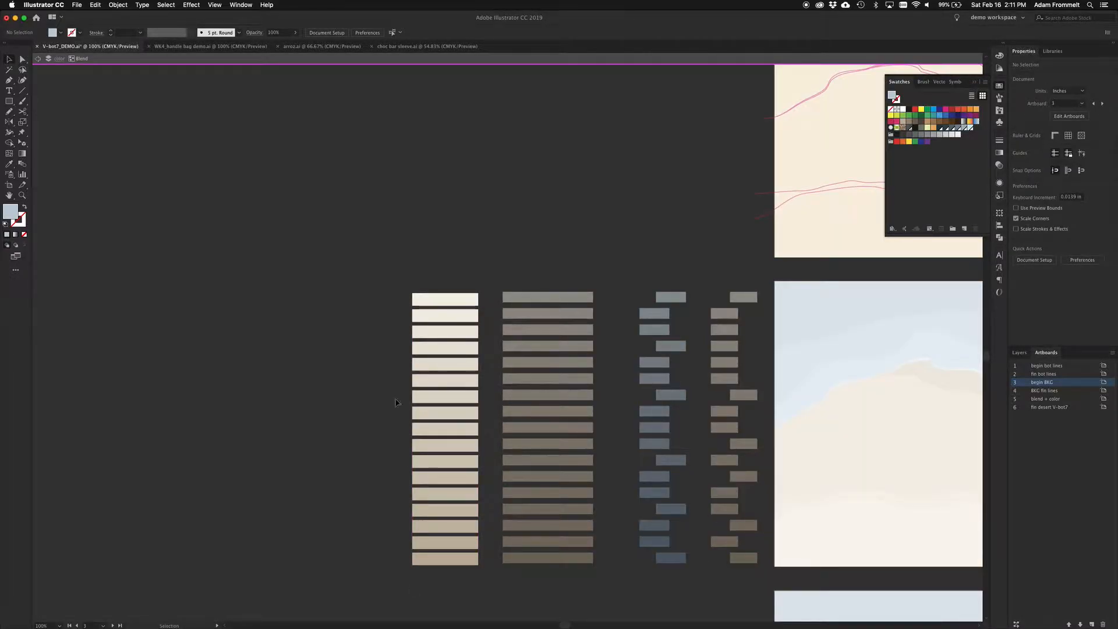
{"action": "left_click", "coordinate": [93, 59]}
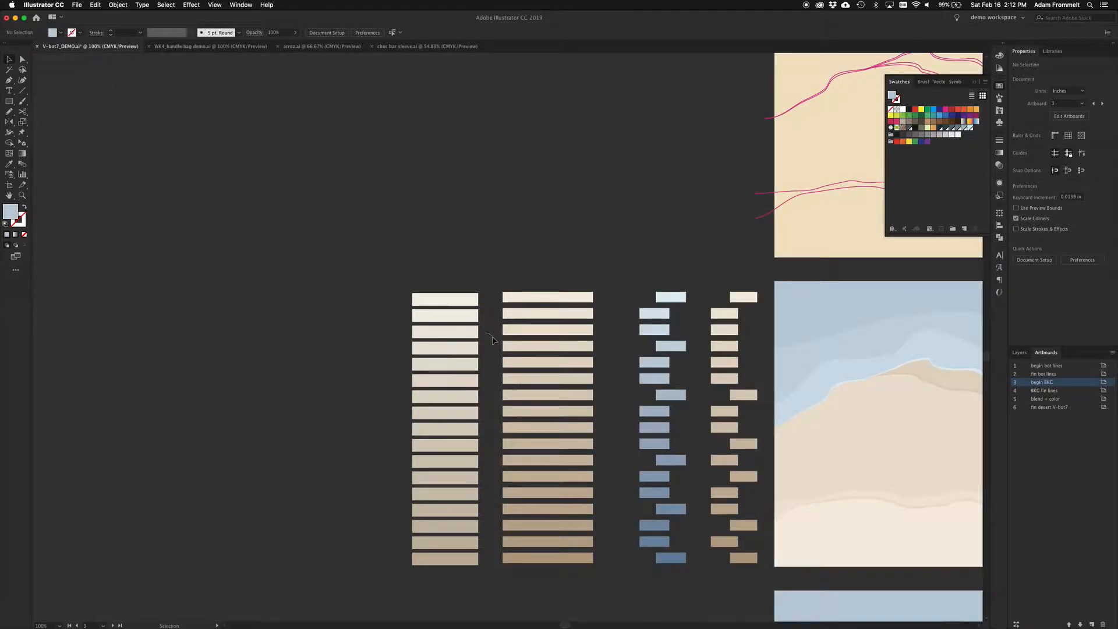
Isolate the new blend and darken its bottom bar to a brown, RGB 155, 136, 114.
{"action": "double_click", "coordinate": [452, 300]}
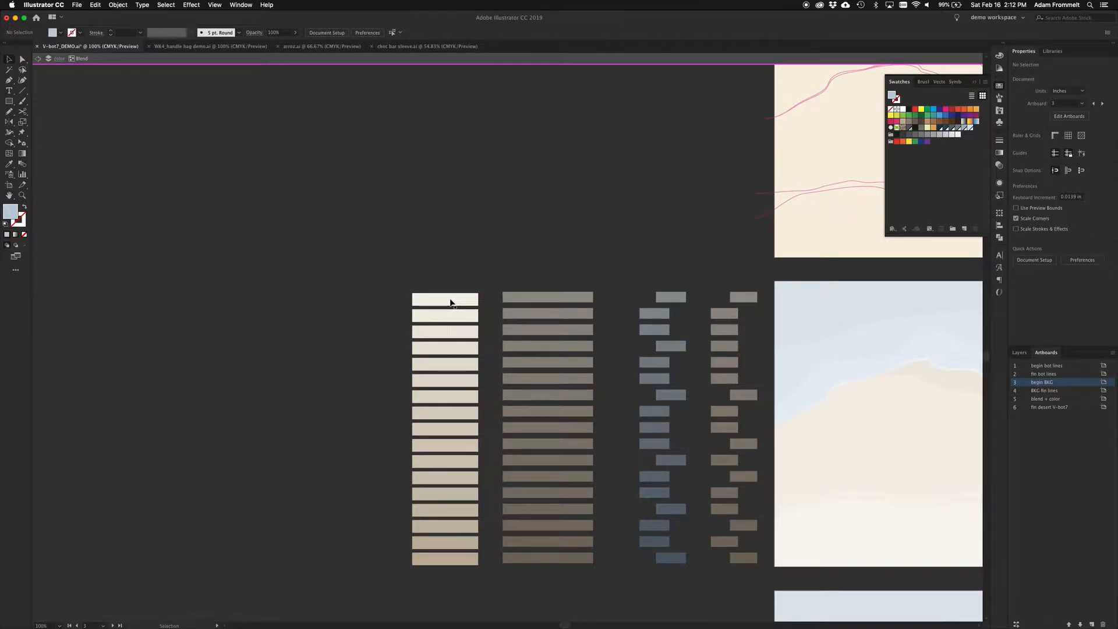
{"action": "left_click", "coordinate": [449, 558]}
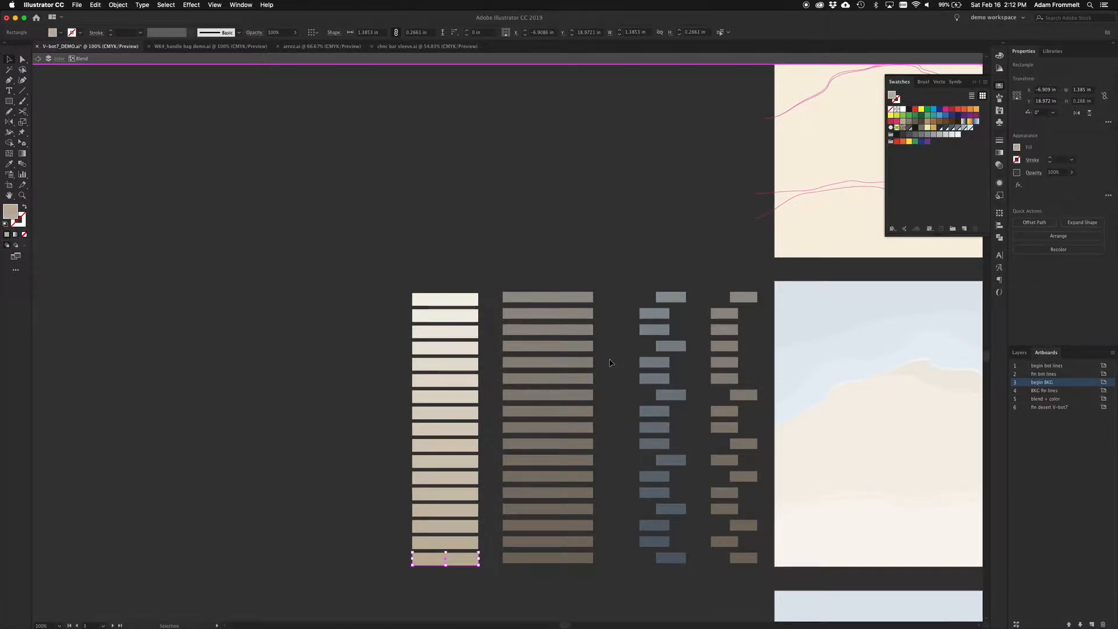
{"action": "double_click", "coordinate": [893, 96]}
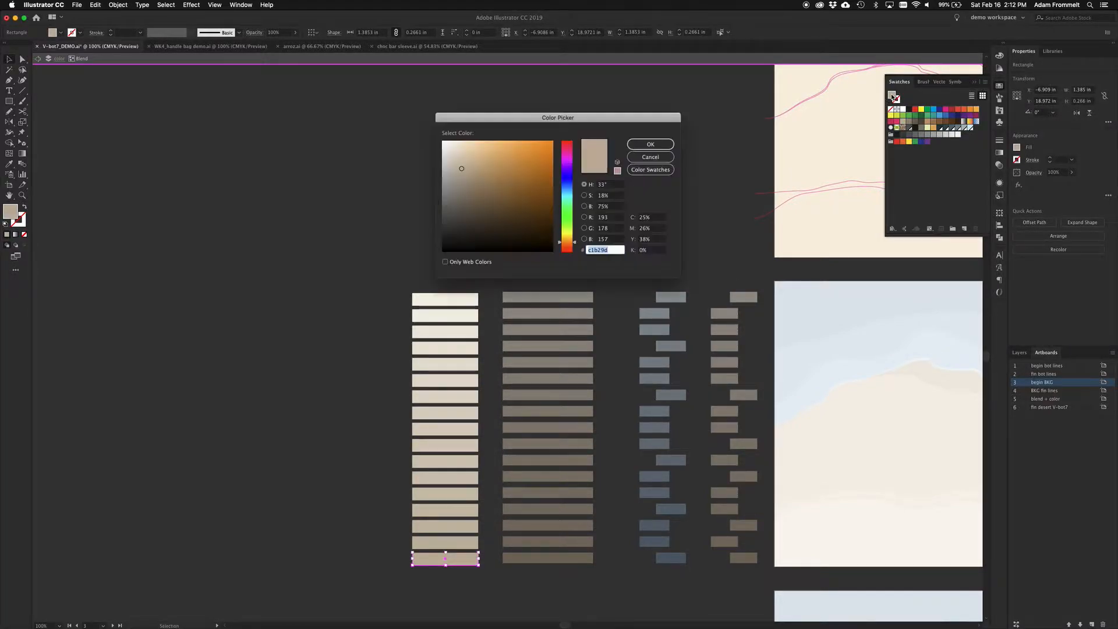
{"action": "left_click_drag", "start_coordinate": [458, 168], "coordinate": [472, 184]}
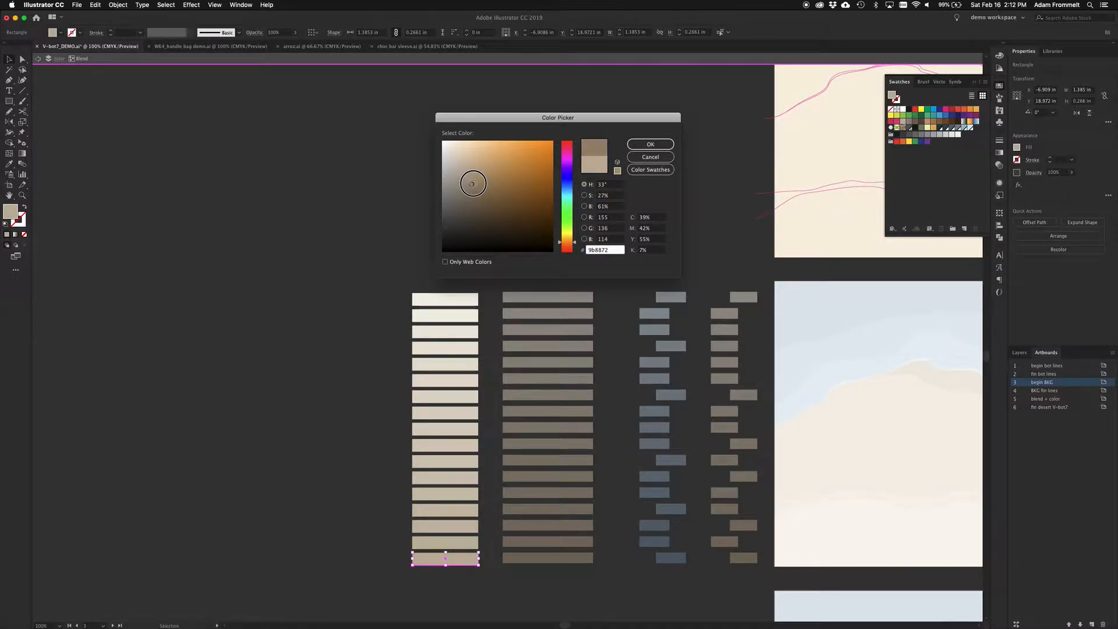
{"action": "left_click", "coordinate": [645, 145]}
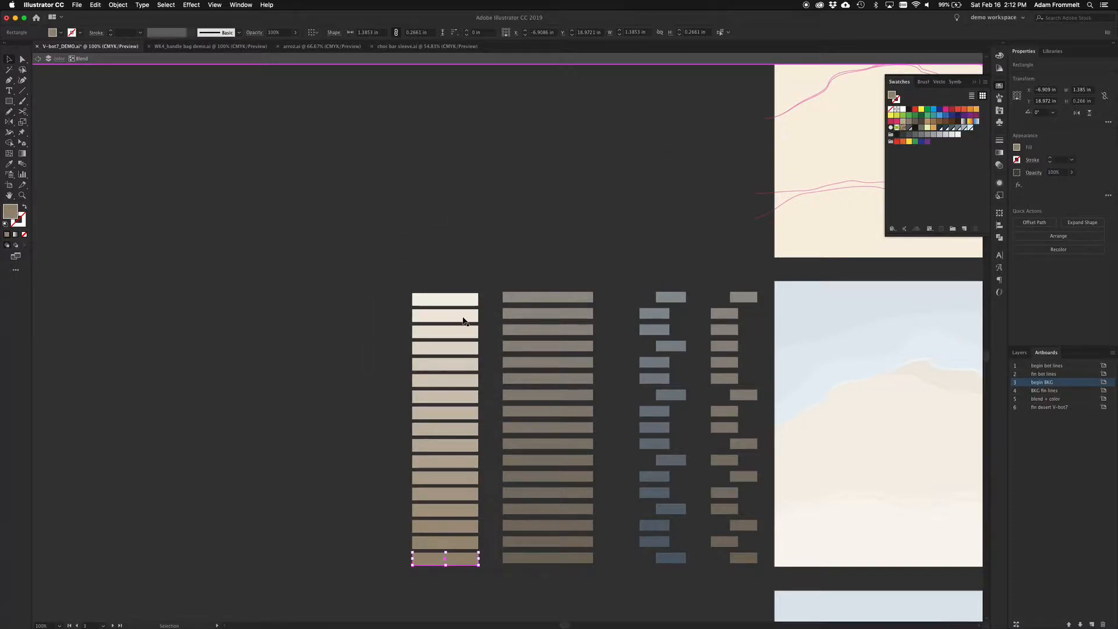
{"action": "left_click", "coordinate": [361, 371]}
Duplicate the cream-to-brown blend beside itself and fill the leftmost blend's top bar with light blue, RGB 206, 234, 244.
{"action": "left_click", "coordinate": [450, 386]}
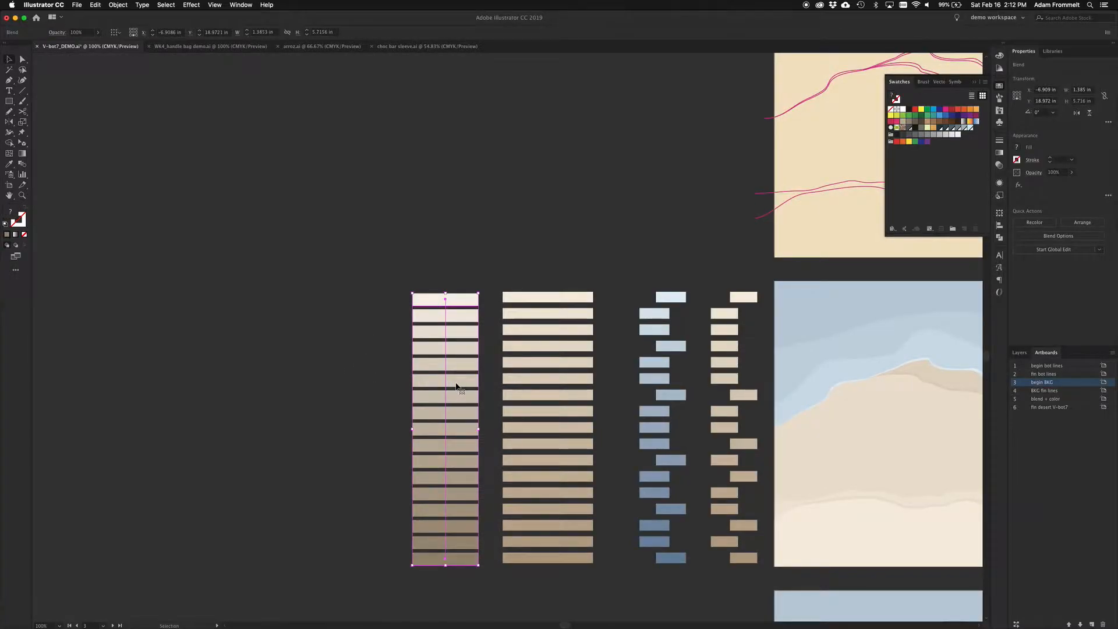
{"action": "mouse_move", "coordinate": [457, 387]}
{"action": "left_mouse_down"}
{"action": "mouse_move", "coordinate": [374, 382]}
{"action": "mouse_move", "coordinate": [459, 386]}
{"action": "left_mouse_up"}
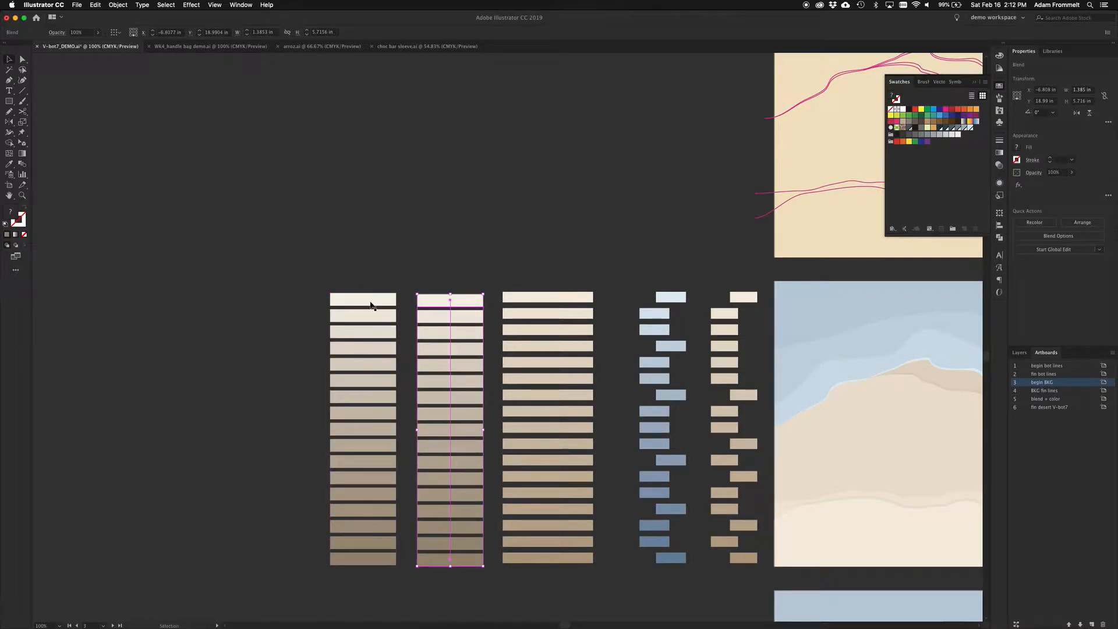
{"action": "double_click", "coordinate": [371, 303]}
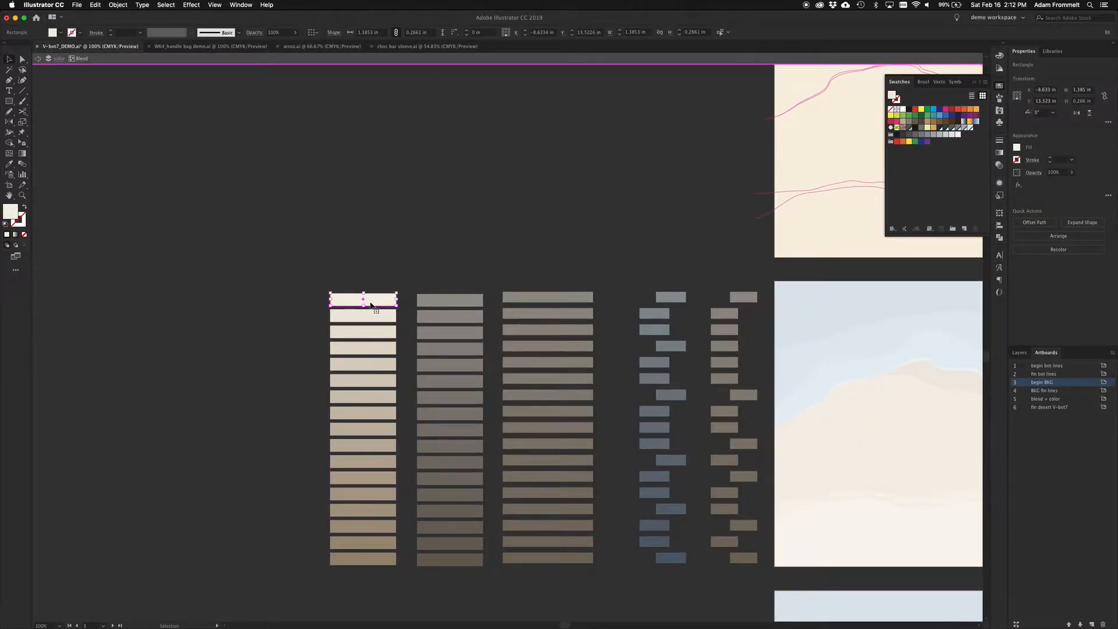
{"action": "left_click", "coordinate": [940, 116]}
{"action": "double_click", "coordinate": [893, 95]}
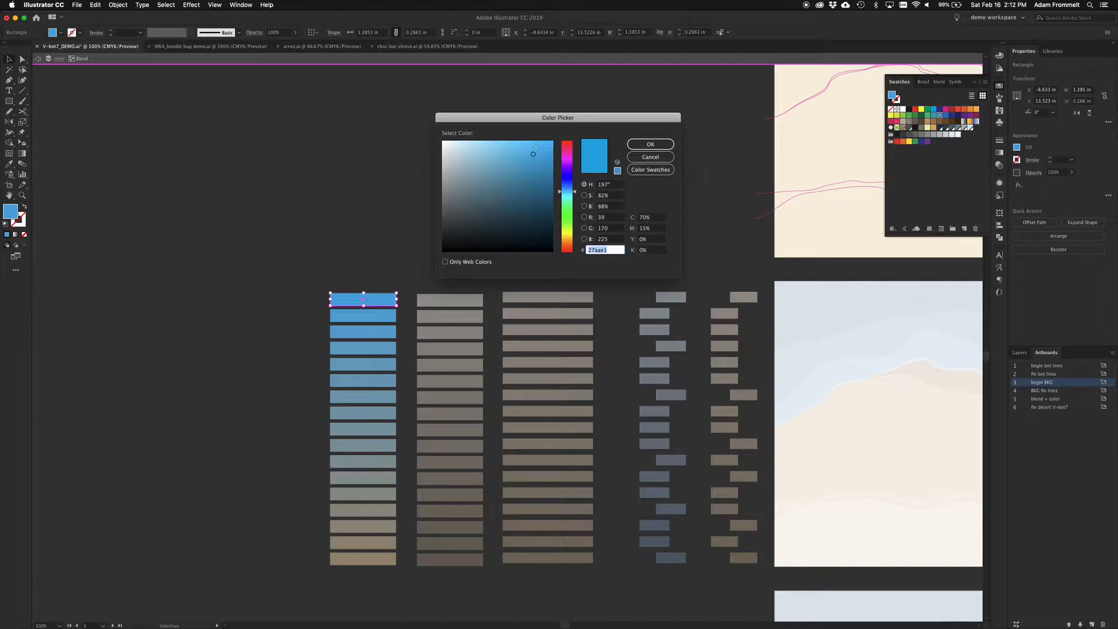
{"action": "left_click_drag", "start_coordinate": [532, 153], "coordinate": [460, 145]}
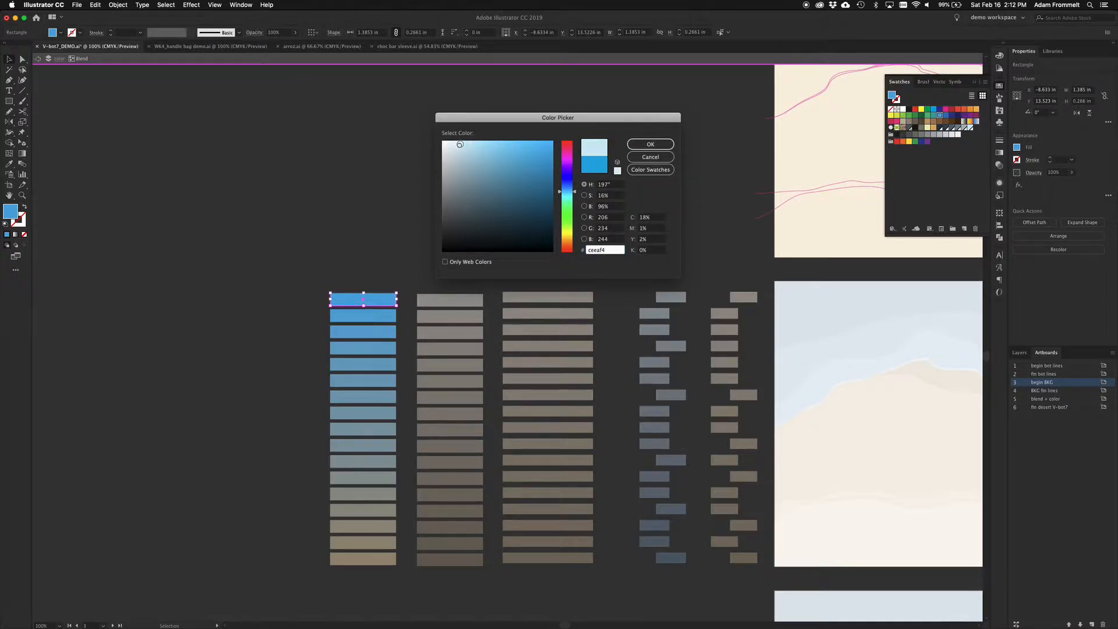
{"action": "left_click", "coordinate": [639, 148]}
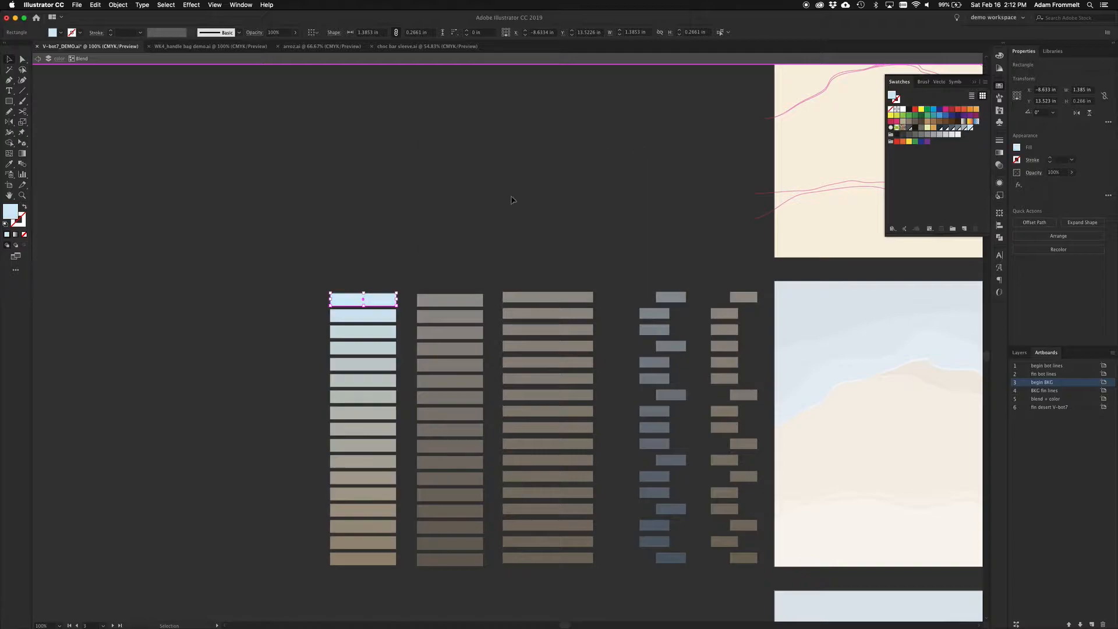
Fill the leftmost blend's bottom bar with a medium blue, RGB 132, 168, 188, and leave isolation mode.
{"action": "left_click", "coordinate": [349, 560]}
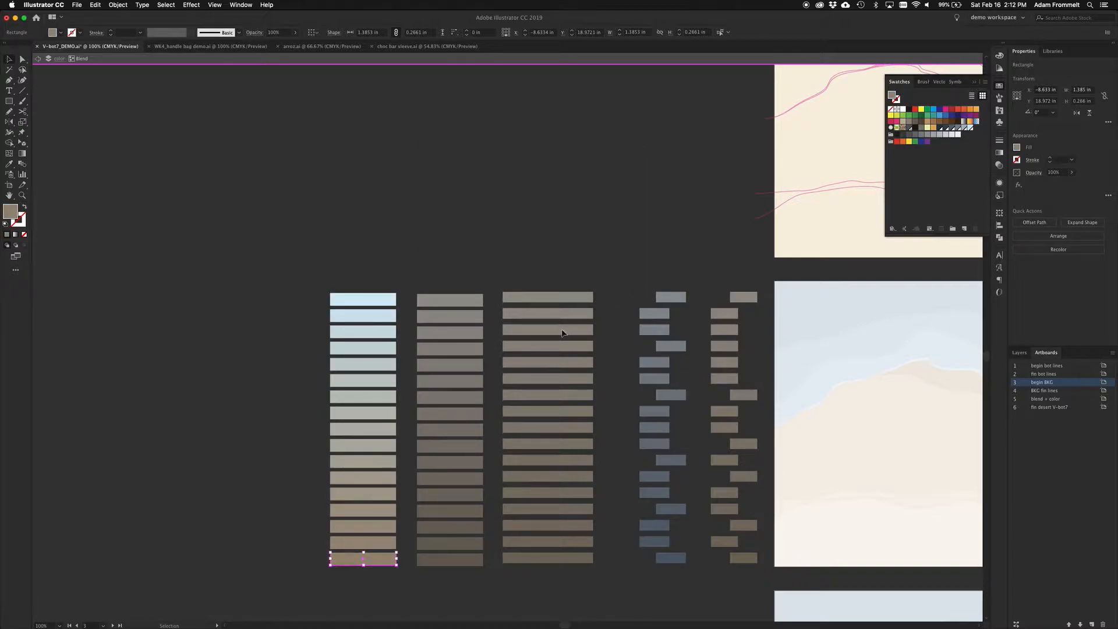
{"action": "double_click", "coordinate": [891, 97]}
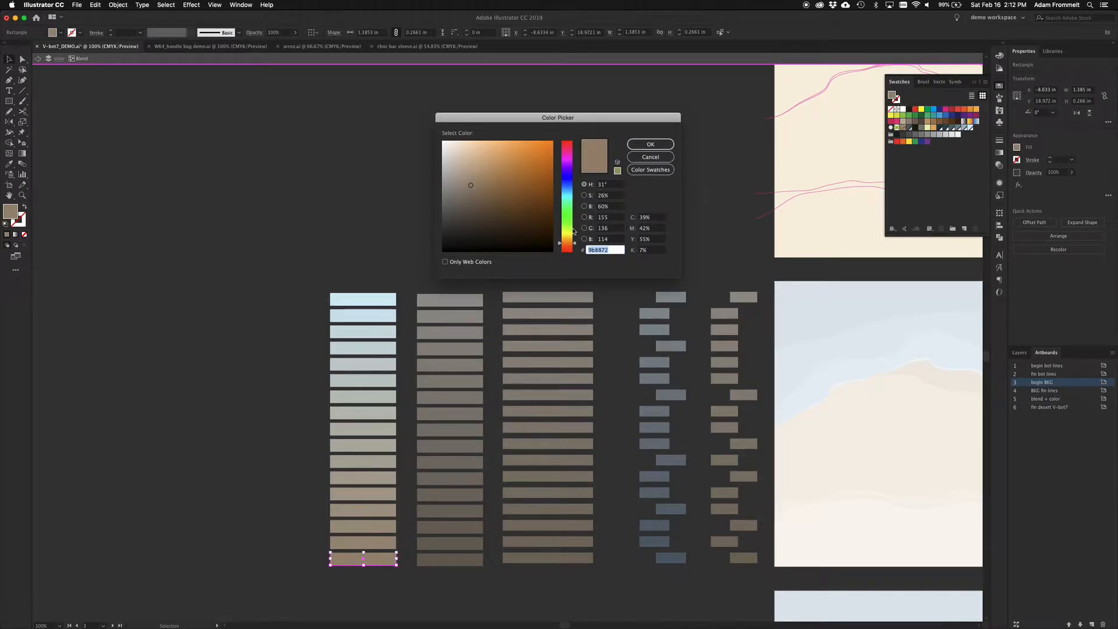
{"action": "left_click_drag", "start_coordinate": [575, 245], "coordinate": [576, 188]}
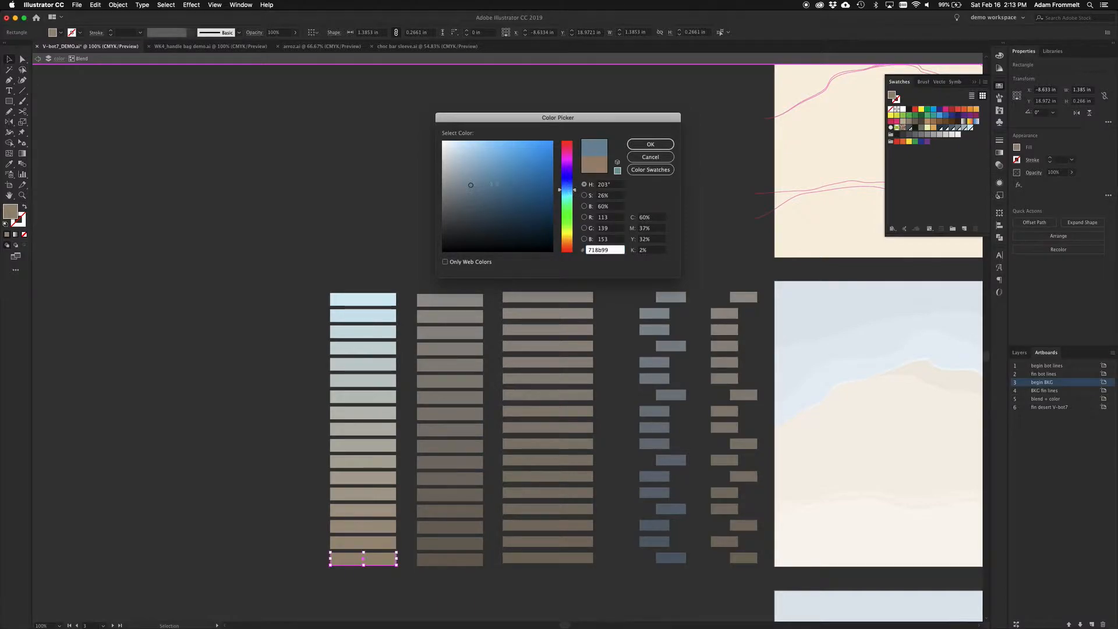
{"action": "mouse_move", "coordinate": [471, 186]}
{"action": "left_mouse_down"}
{"action": "mouse_move", "coordinate": [464, 146]}
{"action": "mouse_move", "coordinate": [485, 192]}
{"action": "mouse_move", "coordinate": [466, 163]}
{"action": "mouse_move", "coordinate": [494, 165]}
{"action": "mouse_move", "coordinate": [476, 169]}
{"action": "left_mouse_up"}
{"action": "left_click", "coordinate": [650, 145]}
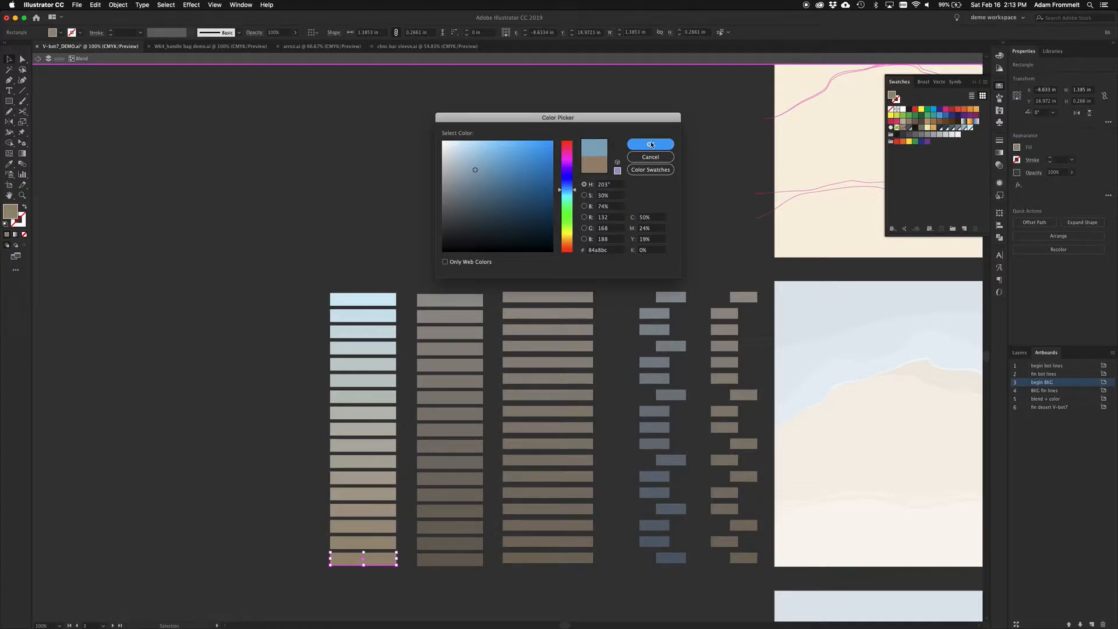
{"action": "left_click", "coordinate": [294, 416]}
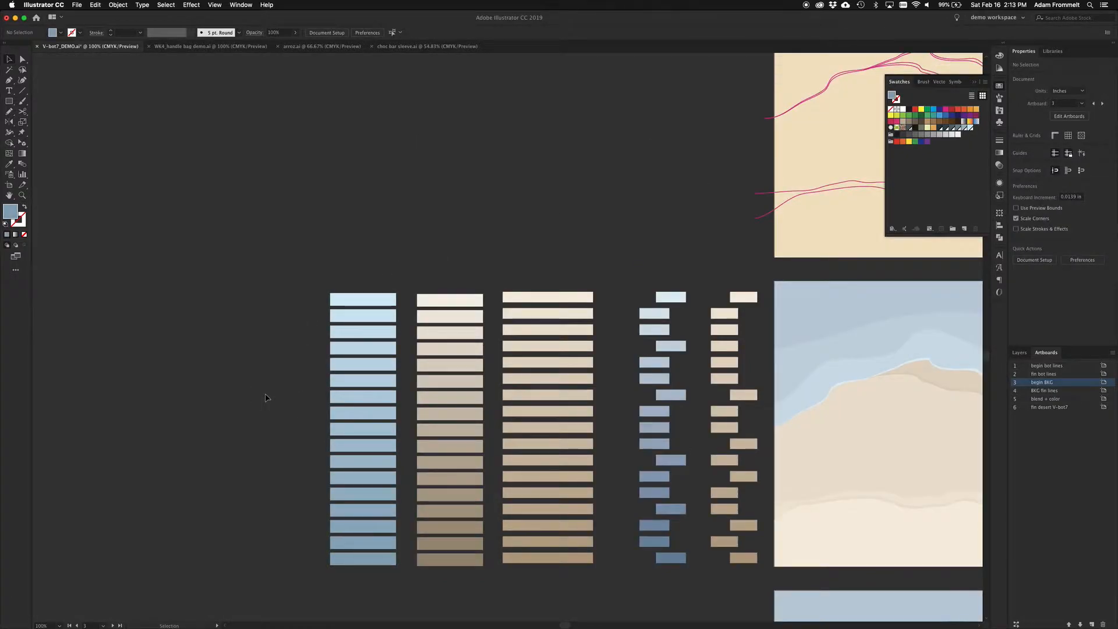
Expand the blue blend and the neighbouring cream-to-brown blend, and ungroup them into separate bars.
{"action": "left_click_drag", "start_coordinate": [318, 288], "coordinate": [434, 381]}
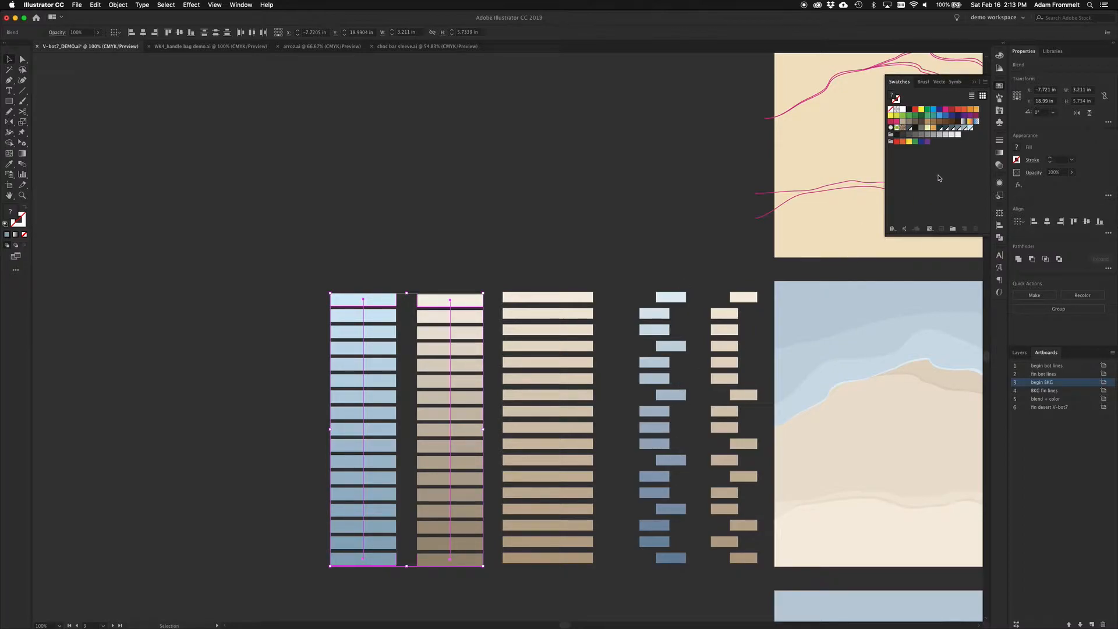
{"action": "left_click", "coordinate": [110, 4]}
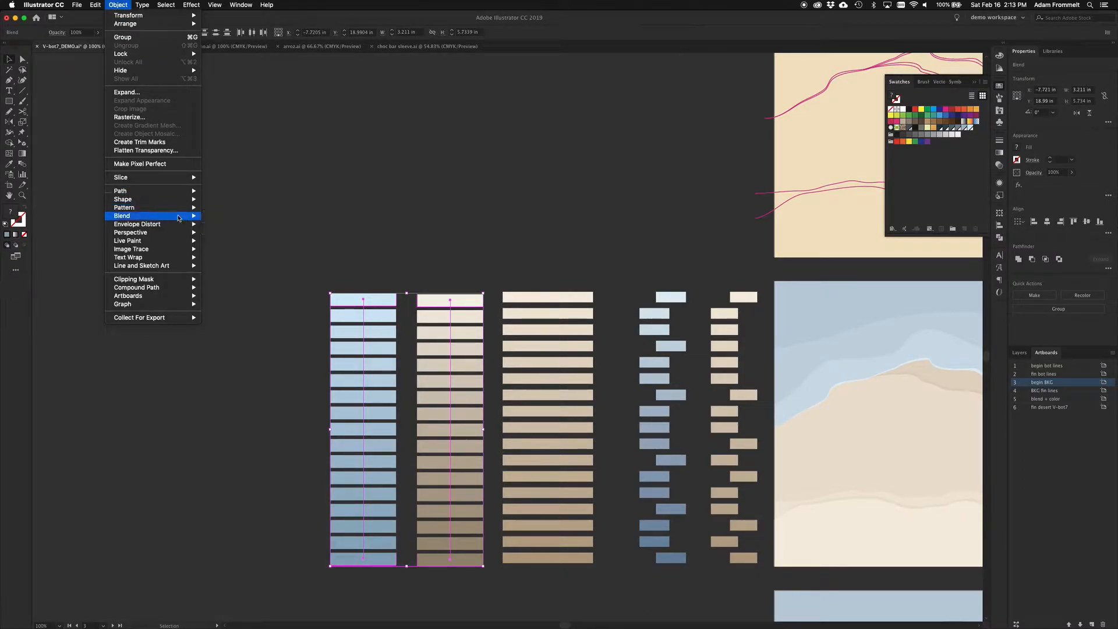
{"action": "mouse_move", "coordinate": [187, 218]}
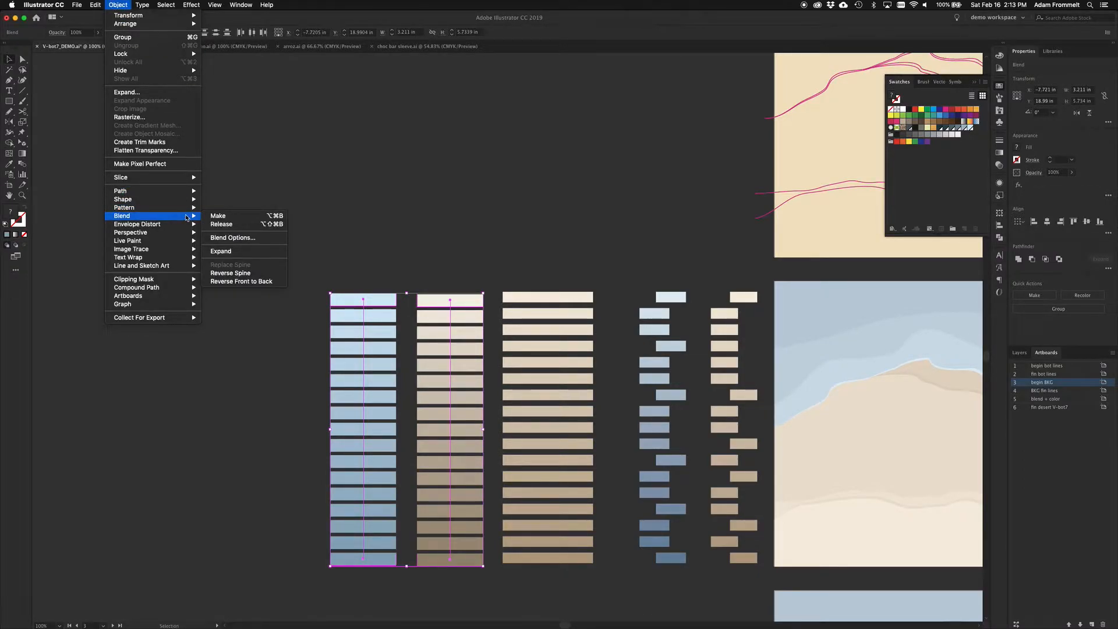
{"action": "left_click", "coordinate": [247, 255]}
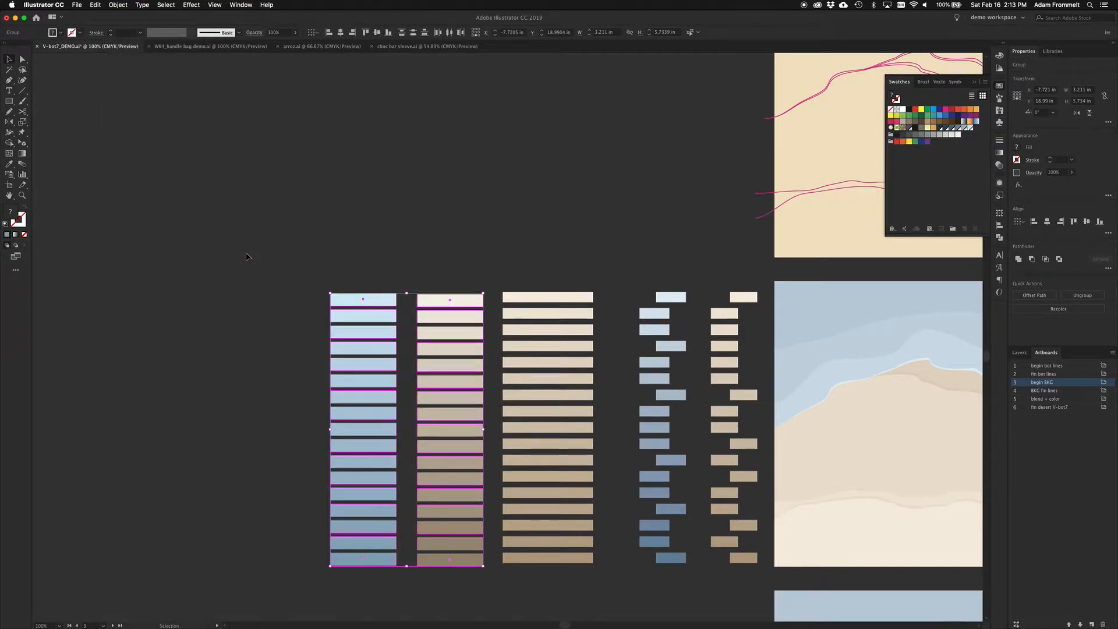
{"action": "key", "text": "super+shift+g"}
{"action": "left_click", "coordinate": [303, 327]}
Move six chosen bars out of the leftmost blue column to its left and narrow them to about 0.76 in.
{"action": "left_click", "coordinate": [340, 316]}
{"action": "left_click", "coordinate": [343, 303]}
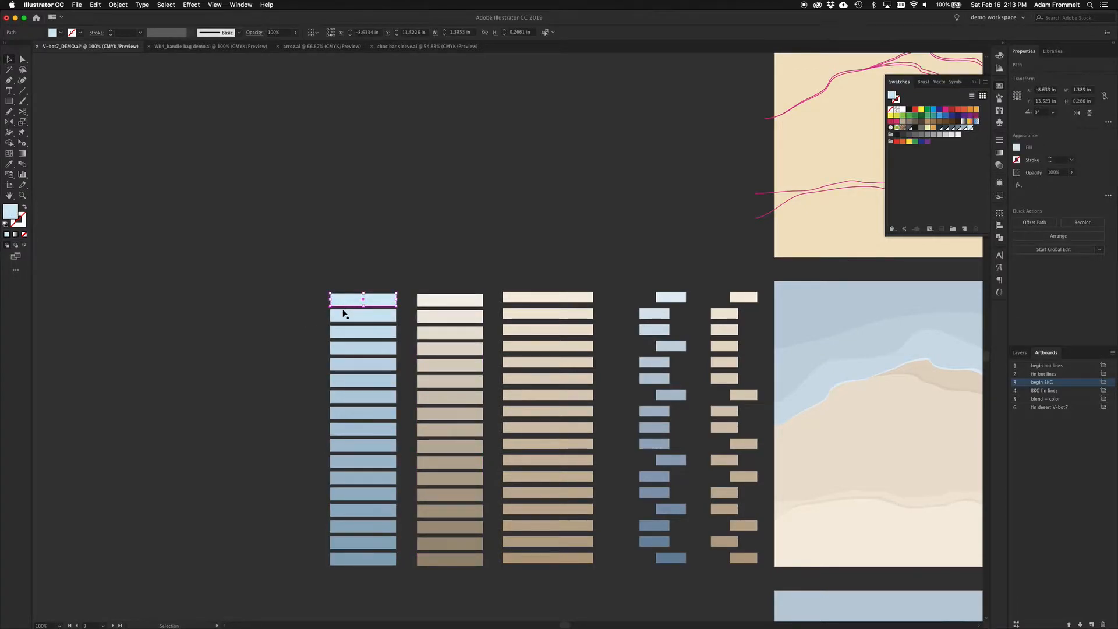
{"action": "left_click", "coordinate": [342, 329], "text": "shift"}
{"action": "left_click", "coordinate": [344, 364], "text": "shift"}
{"action": "left_click", "coordinate": [351, 383], "text": "shift"}
{"action": "left_click", "coordinate": [349, 397], "text": "shift"}
{"action": "left_click", "coordinate": [349, 413], "text": "shift"}
{"action": "left_click", "coordinate": [342, 526], "text": "shift"}
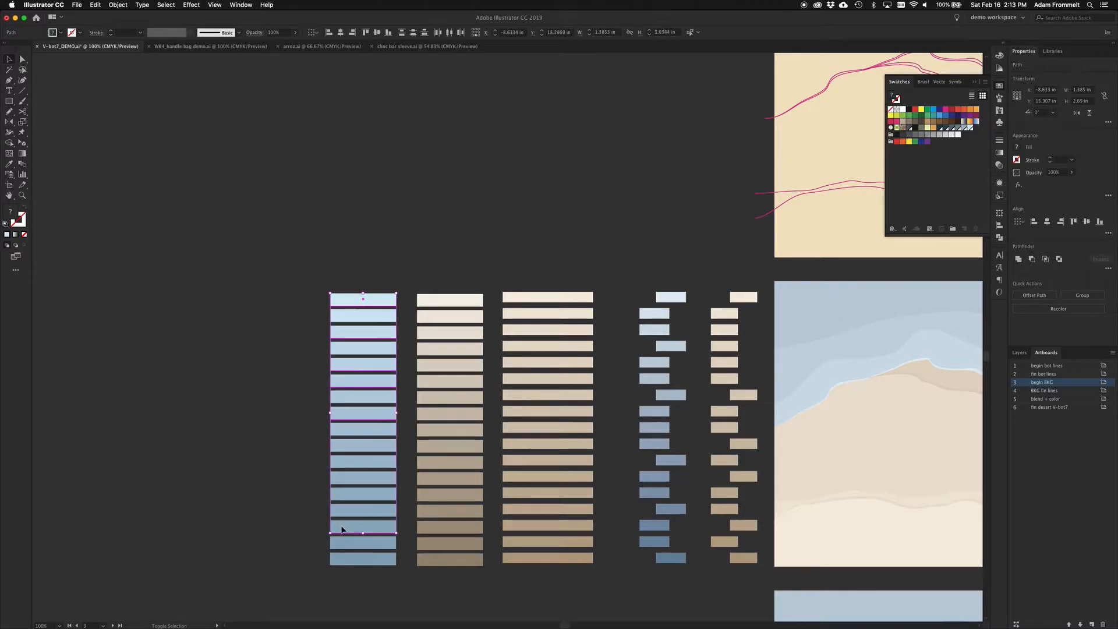
{"action": "left_click_drag", "start_coordinate": [342, 528], "coordinate": [298, 524]}
{"action": "left_click_drag", "start_coordinate": [353, 407], "coordinate": [323, 409]}
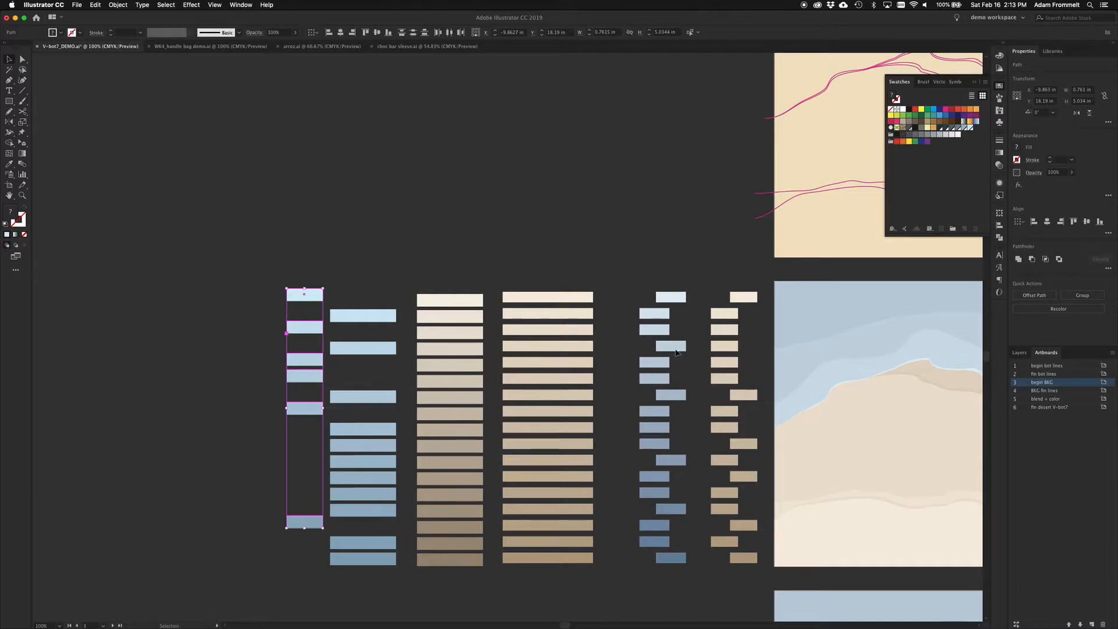
{"action": "mouse_move", "coordinate": [636, 280]}
{"action": "left_mouse_down"}
{"action": "mouse_move", "coordinate": [730, 388]}
{"action": "mouse_move", "coordinate": [766, 376]}
{"action": "mouse_move", "coordinate": [637, 282]}
{"action": "mouse_move", "coordinate": [635, 266]}
{"action": "left_mouse_up"}
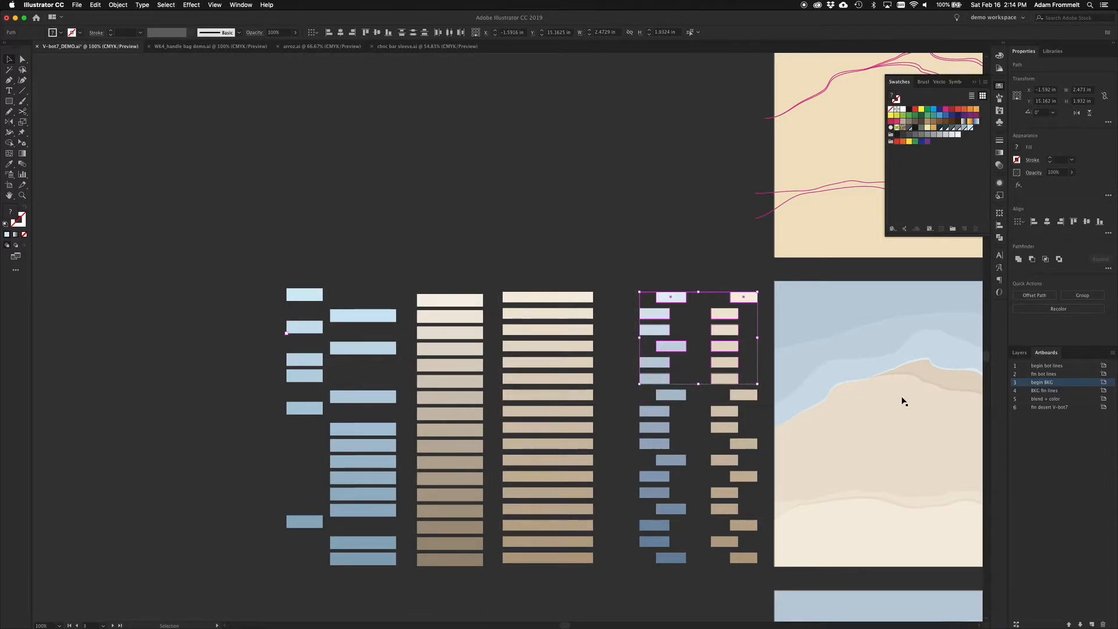
{"action": "scroll", "coordinate": [900, 400], "scroll_direction": "right", "scroll_amount": 5}
{"action": "scroll", "coordinate": [900, 399], "scroll_direction": "down", "scroll_amount": 1}
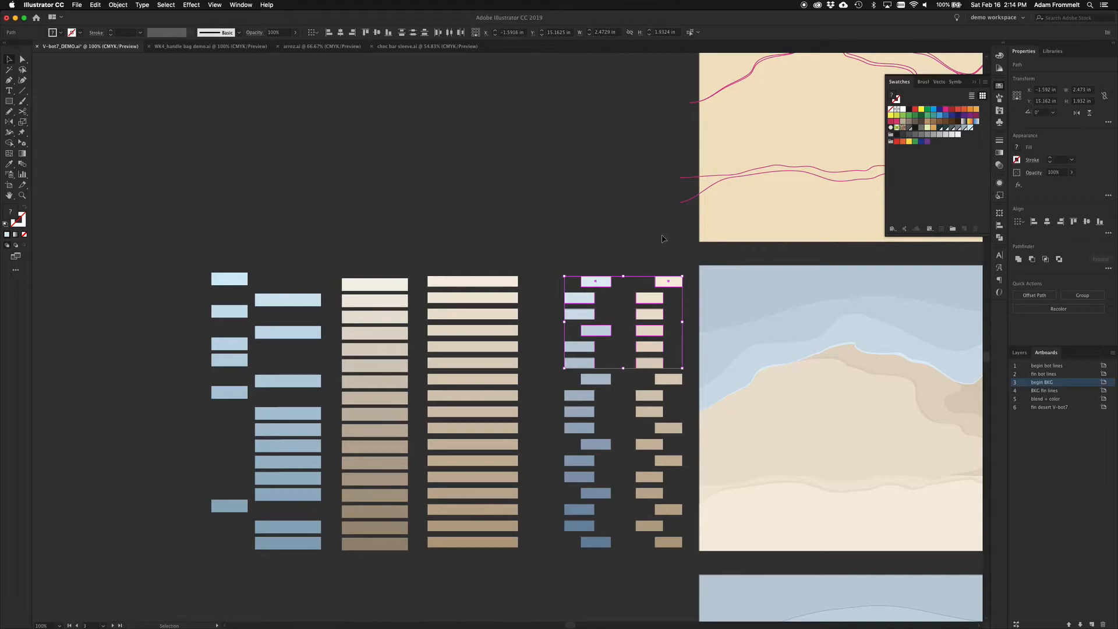
{"action": "left_click", "coordinate": [986, 84]}
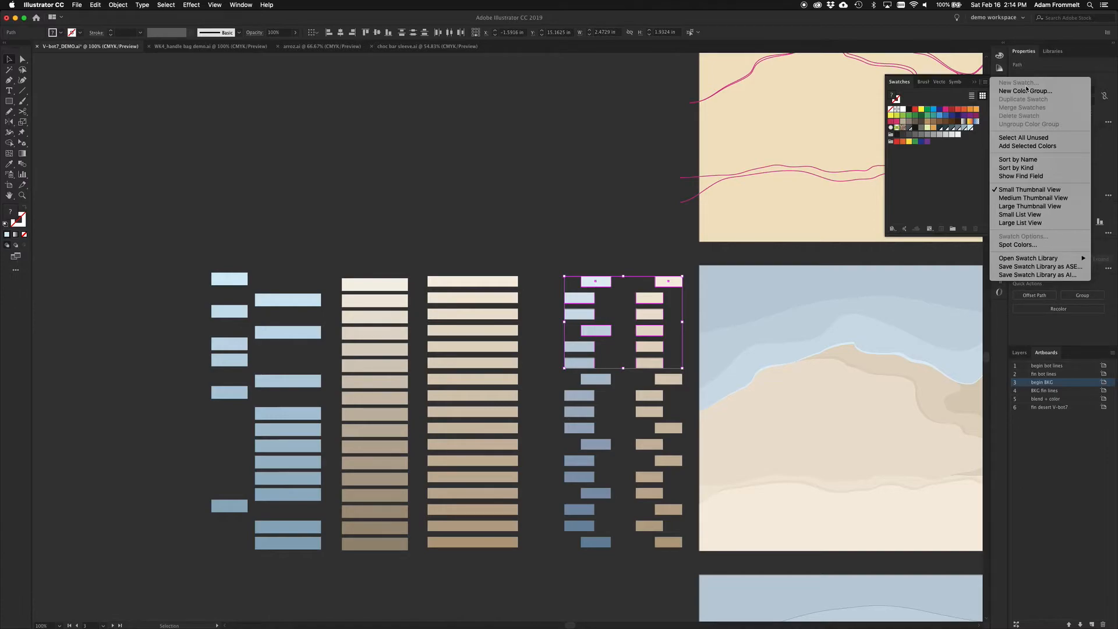
{"action": "left_click", "coordinate": [640, 248]}
{"action": "left_click", "coordinate": [650, 256]}
Create a color group named "sand" from the top six bars of the staggered tan column.
{"action": "left_click_drag", "start_coordinate": [634, 251], "coordinate": [669, 370]}
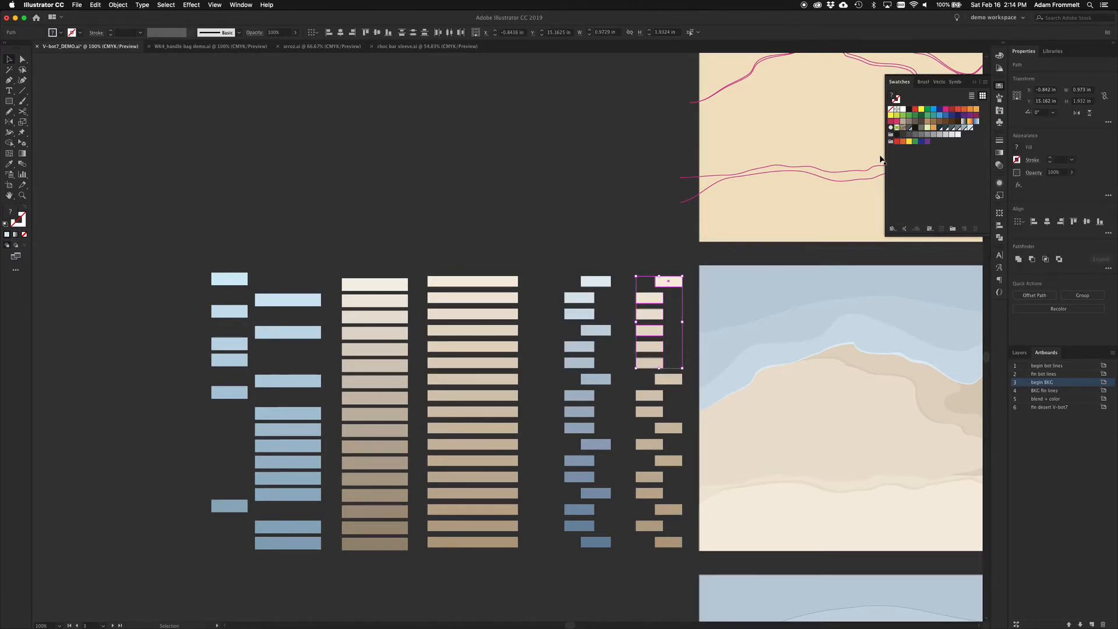
{"action": "left_click", "coordinate": [986, 83]}
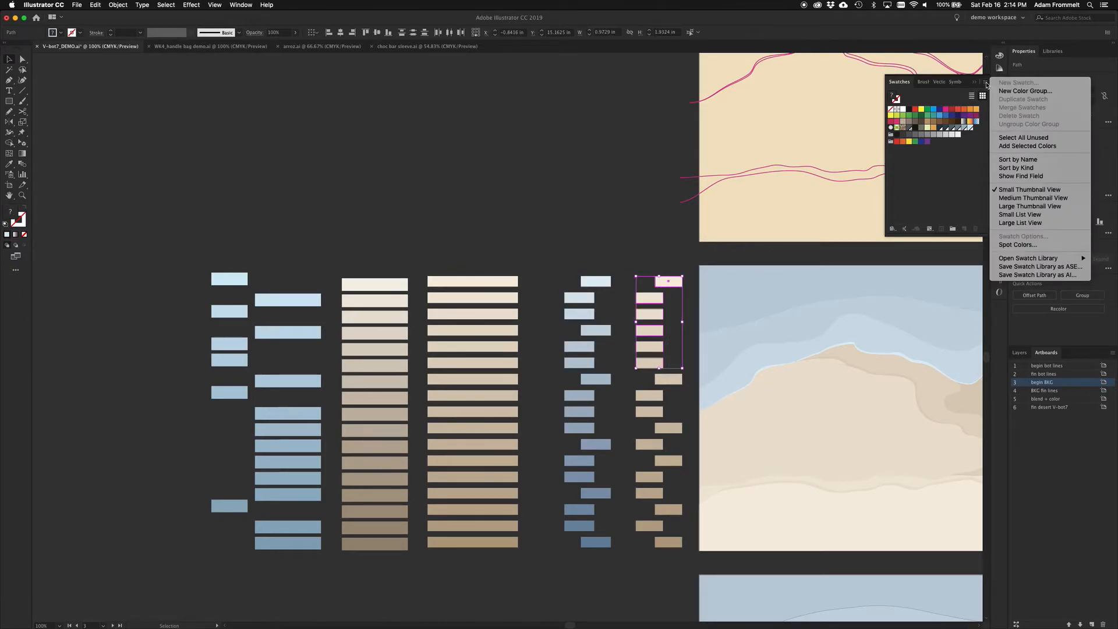
{"action": "left_click", "coordinate": [1025, 91]}
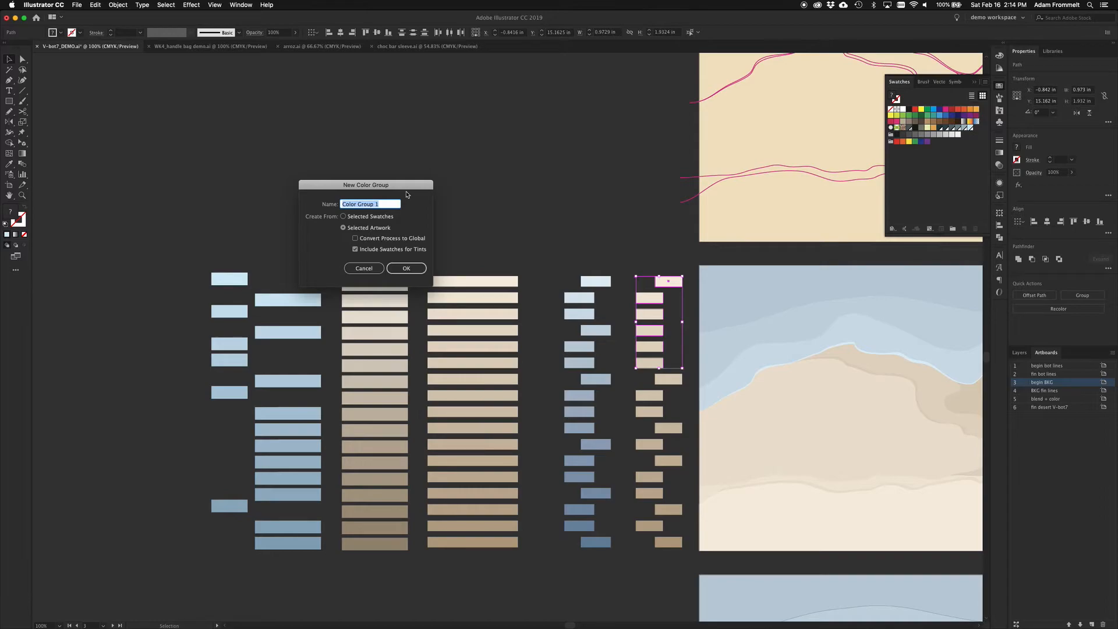
{"action": "type", "text": "sand"}
{"action": "key", "text": "Return"}
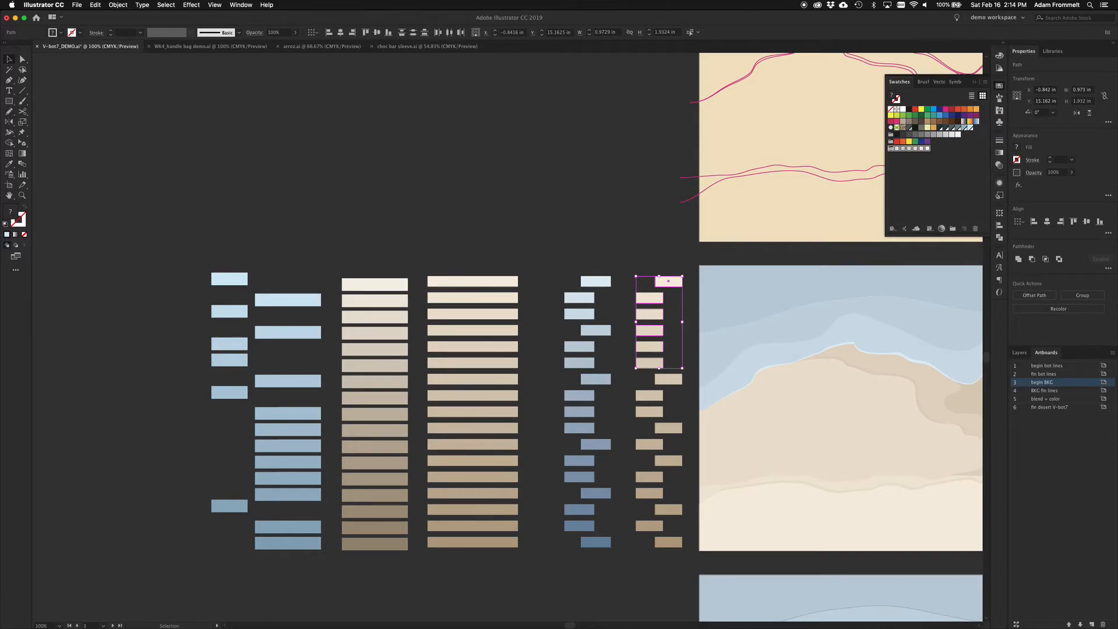
Create a color group named "sky" from the top six bars of the staggered blue column, and deselect everything.
{"action": "left_click_drag", "start_coordinate": [575, 227], "coordinate": [607, 362]}
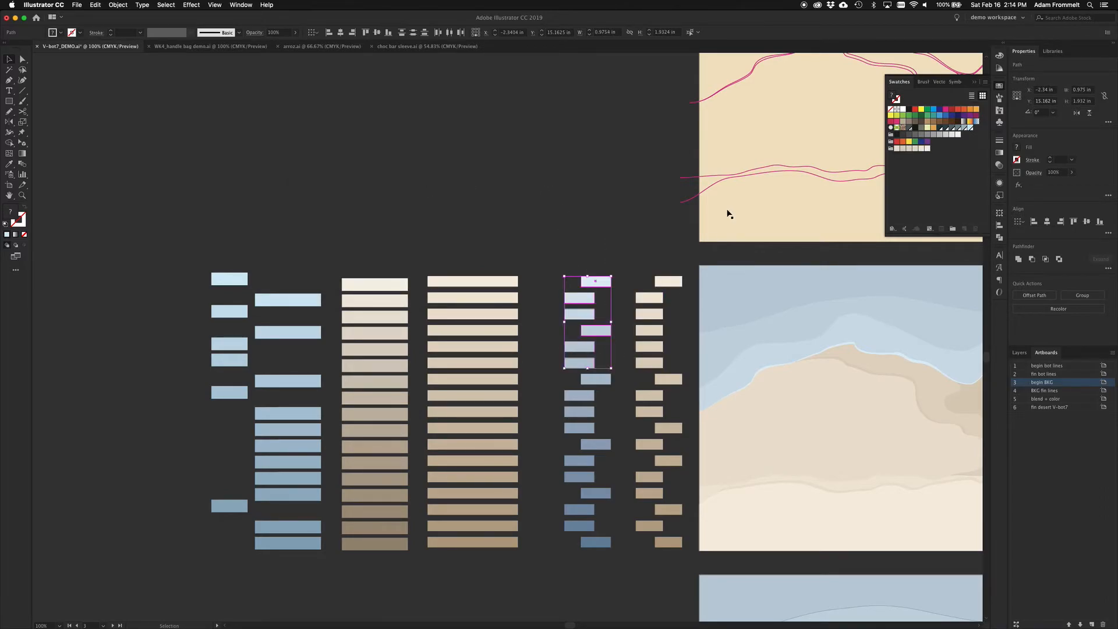
{"action": "left_click", "coordinate": [984, 83]}
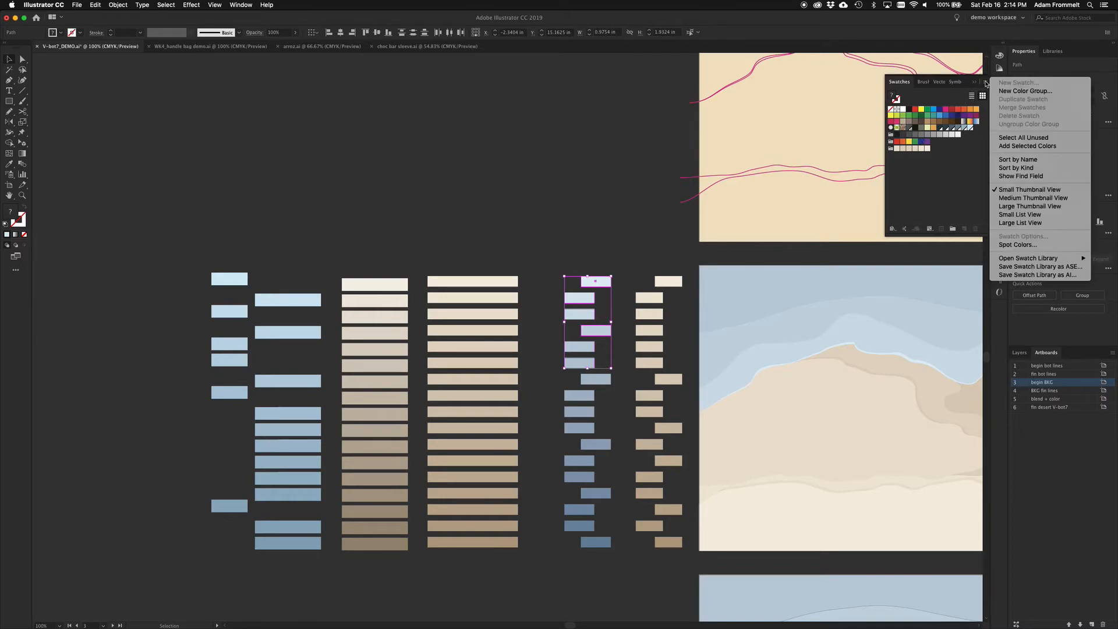
{"action": "left_click", "coordinate": [1013, 91]}
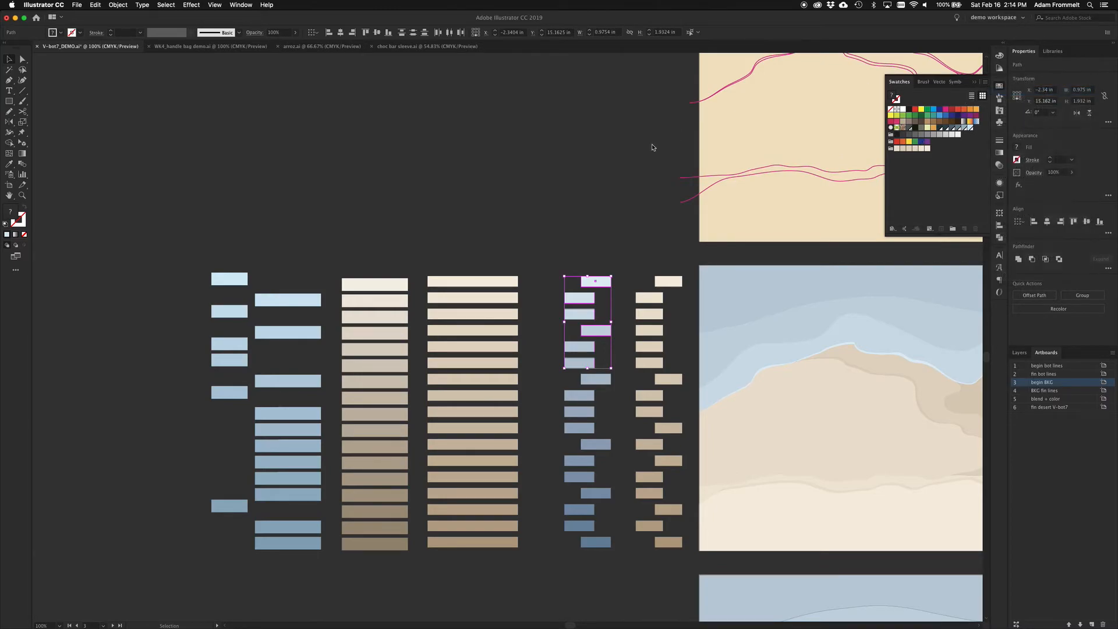
{"action": "type", "text": "sky"}
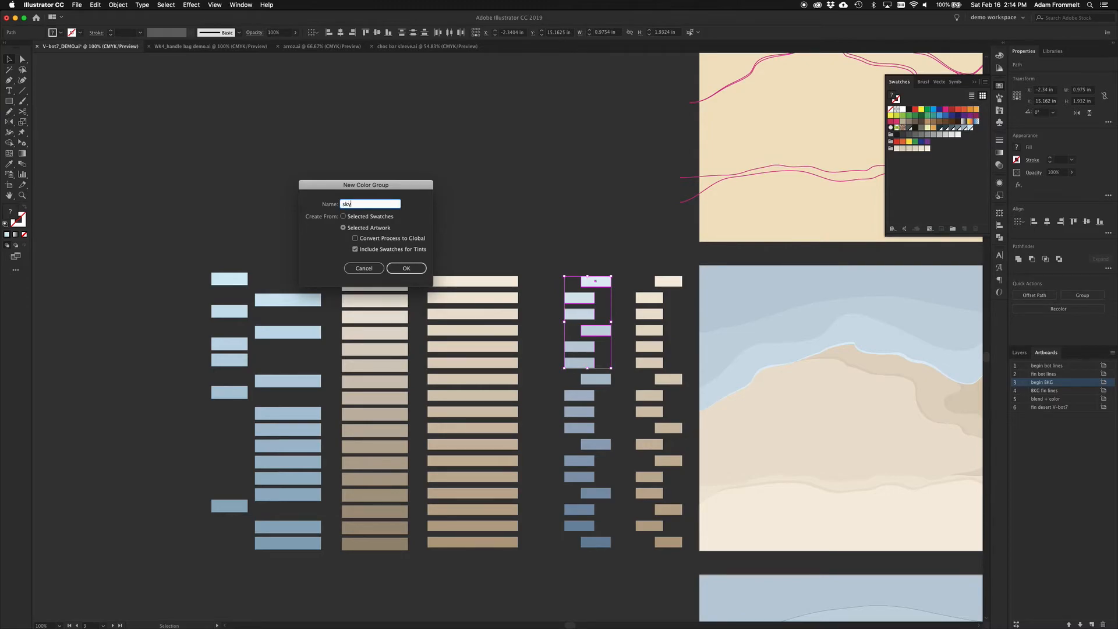
{"action": "key", "text": "Return"}
{"action": "left_click", "coordinate": [600, 169]}
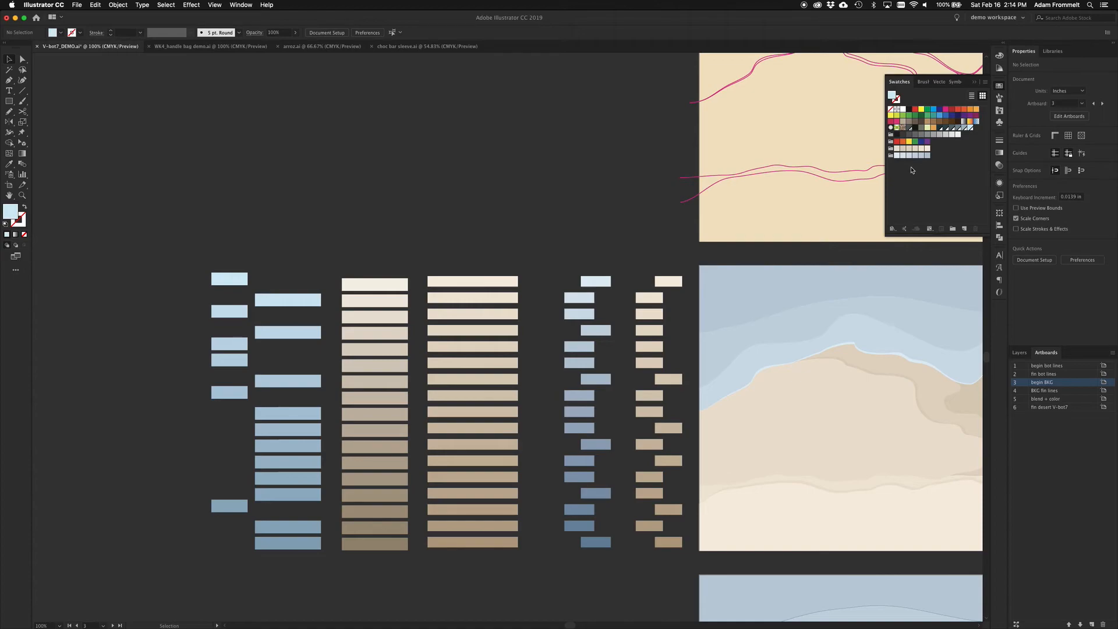
{"action": "scroll", "coordinate": [802, 304], "scroll_direction": "right", "scroll_amount": 10}
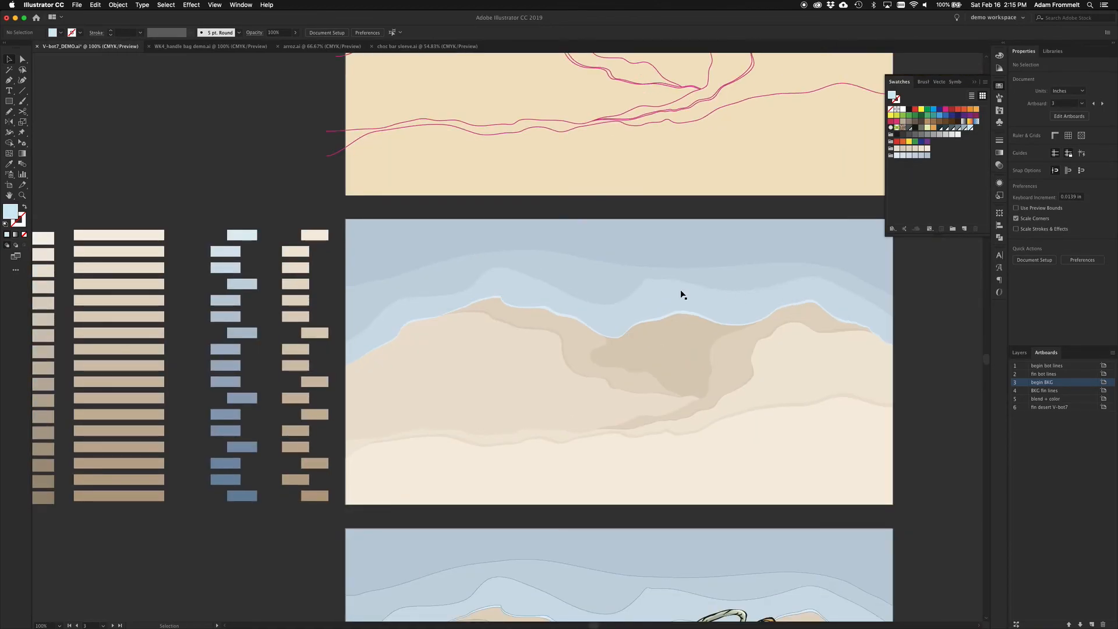
{"action": "scroll", "coordinate": [680, 290], "scroll_direction": "down", "scroll_amount": 10}
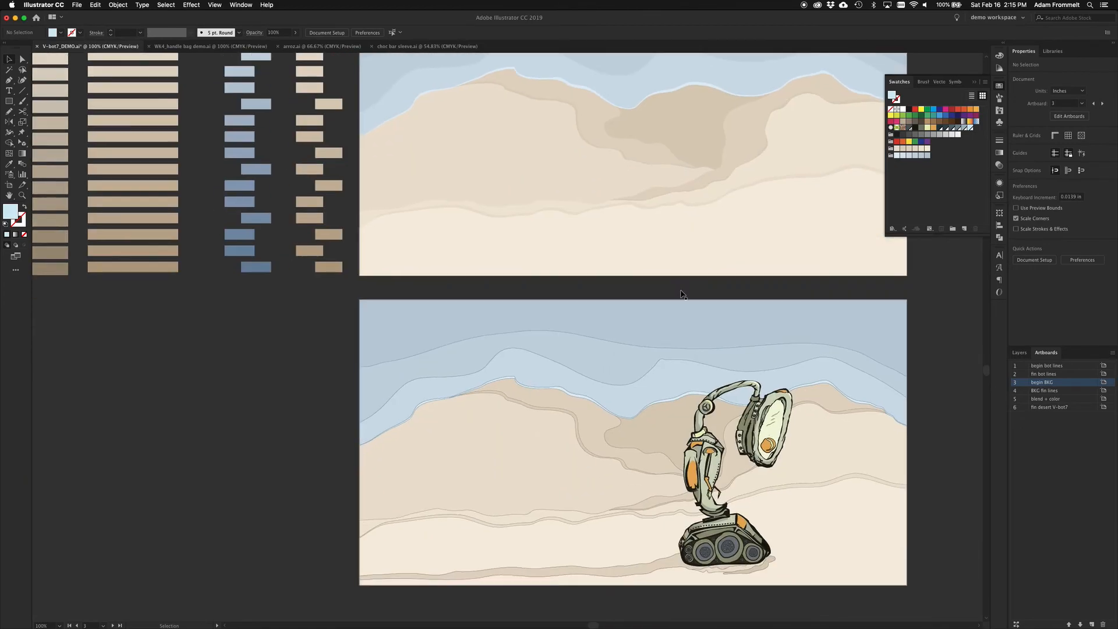
{"action": "scroll", "coordinate": [680, 289], "scroll_direction": "right", "scroll_amount": 3}
{"action": "scroll", "coordinate": [680, 289], "scroll_direction": "up", "scroll_amount": 1}
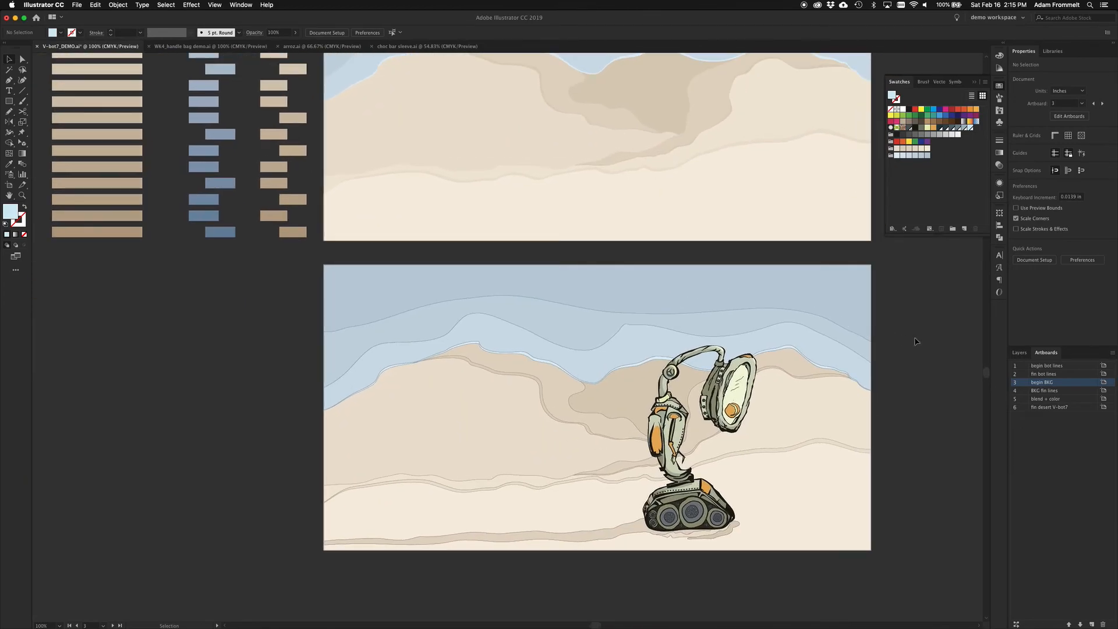